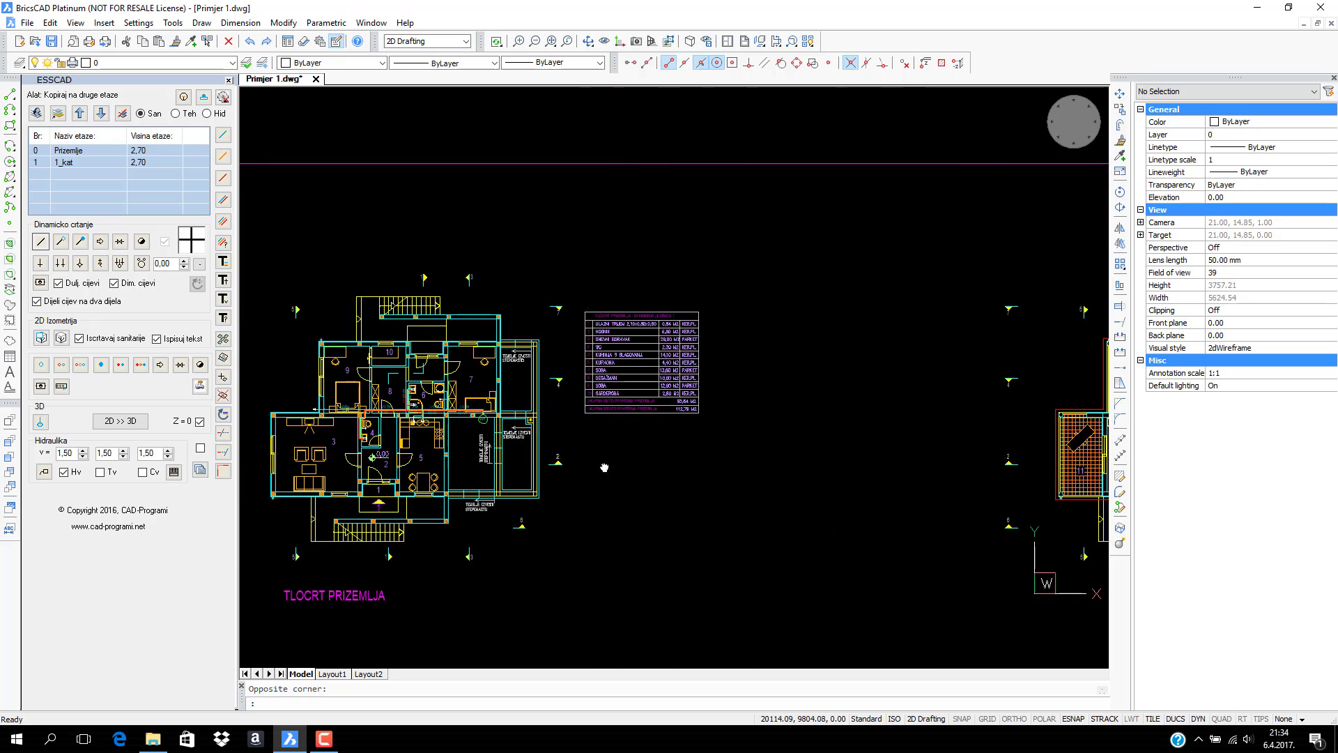
Copy the three coloured riser symbols and the VV1 mark from the ground floor to the 1_kat floor
{"action": "scroll", "coordinate": [800, 399], "scroll_direction": "up", "scroll_amount": 3}
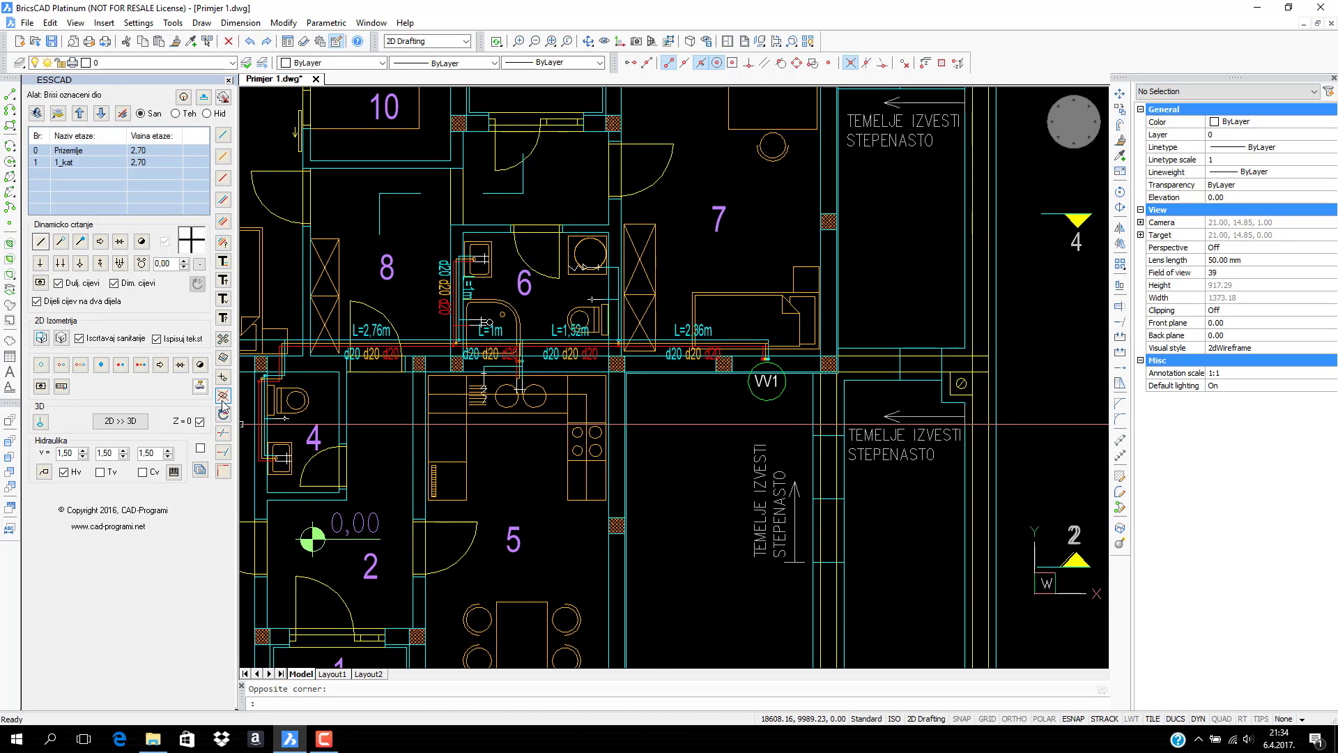
{"action": "left_click", "coordinate": [223, 359]}
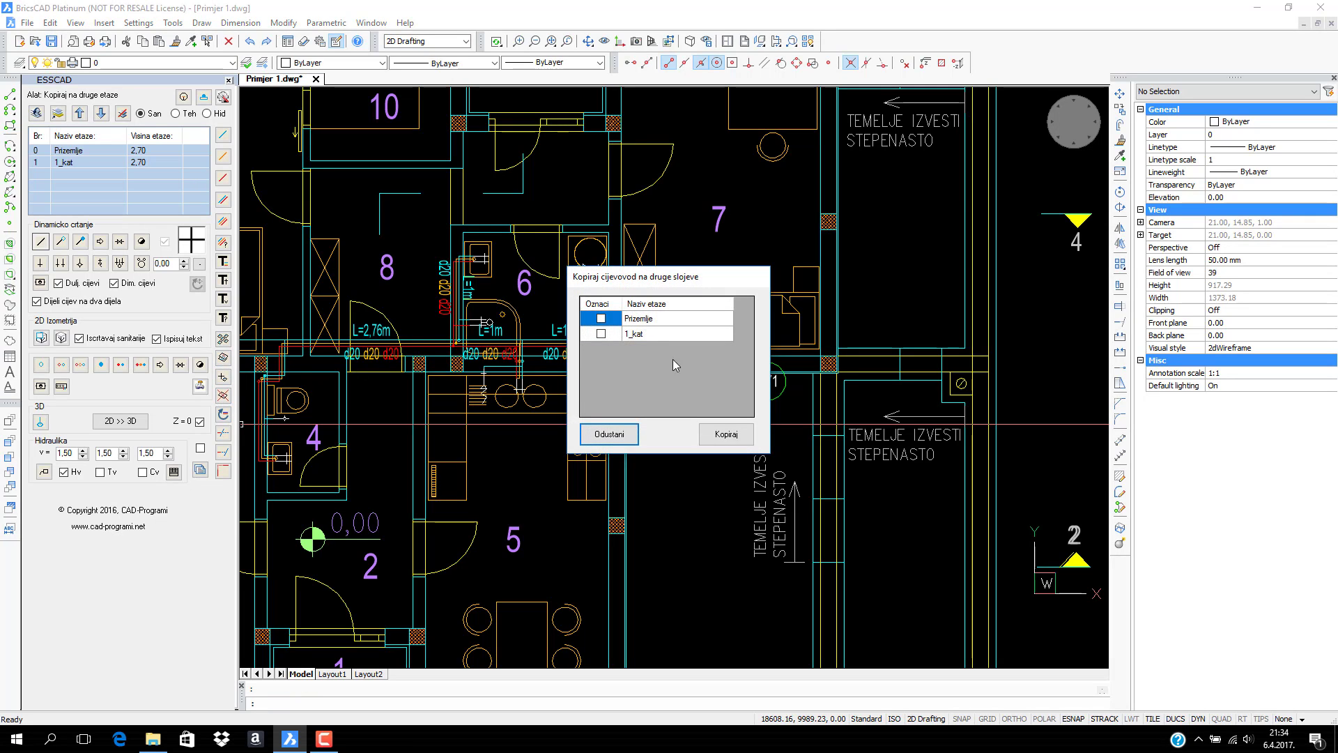
{"action": "left_click", "coordinate": [601, 333]}
{"action": "left_click", "coordinate": [726, 433]}
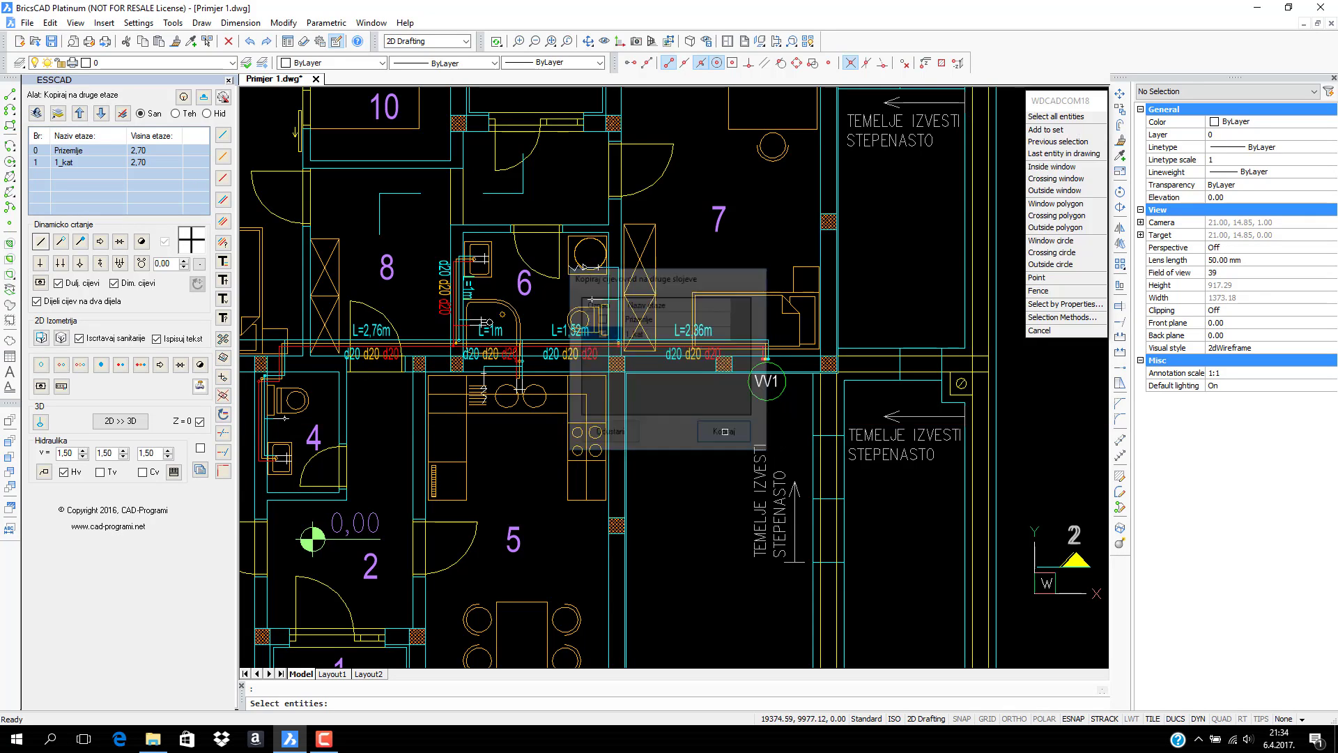
{"action": "left_click", "coordinate": [761, 397]}
{"action": "scroll", "coordinate": [766, 363], "scroll_direction": "up", "scroll_amount": 10}
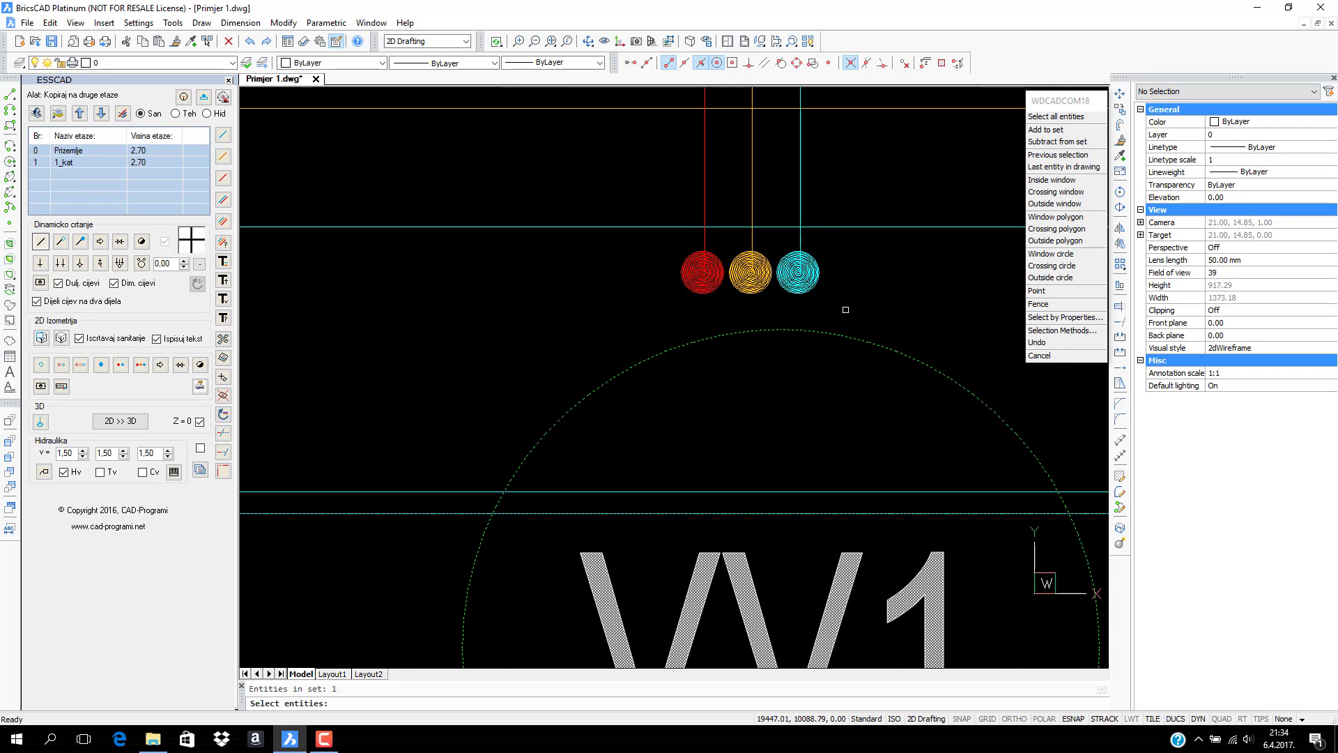
{"action": "left_click", "coordinate": [693, 294]}
{"action": "scroll", "coordinate": [725, 307], "scroll_direction": "down", "scroll_amount": 6}
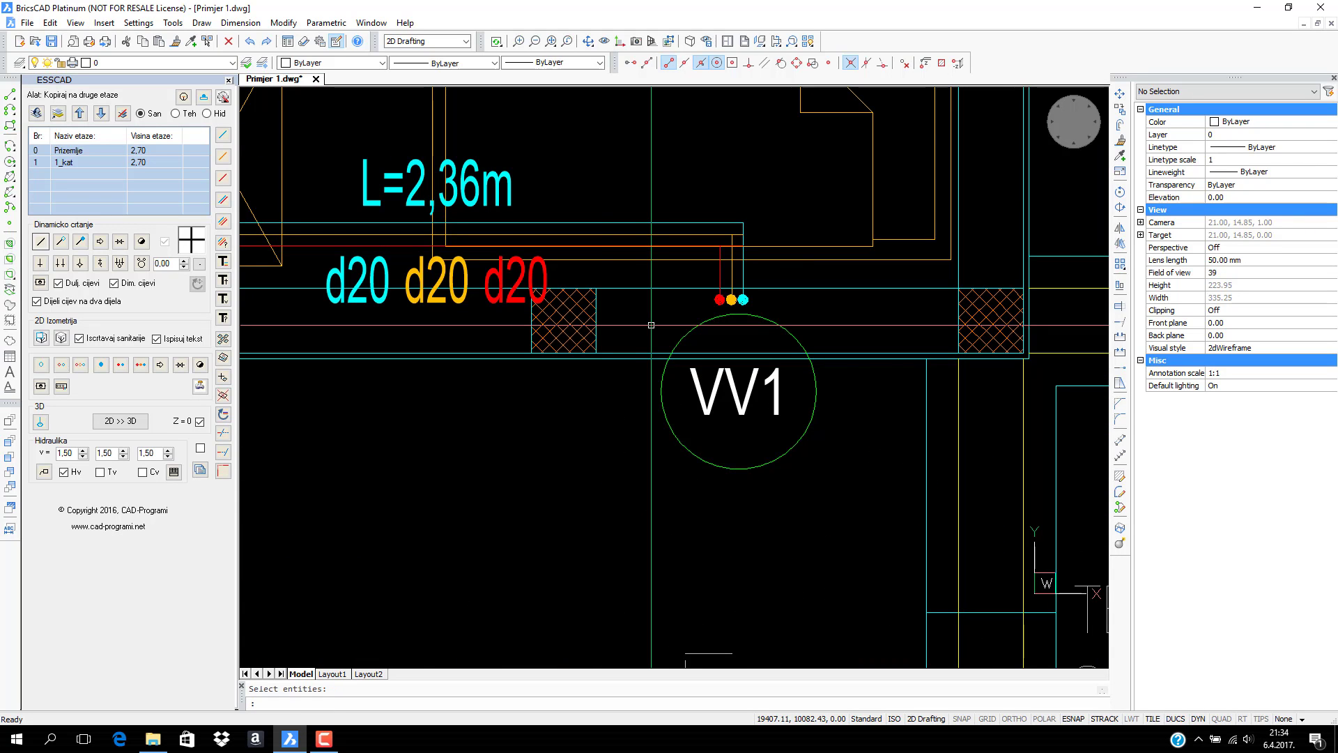
Zoom to the 1_kat floor and move the copied VV1 mark slightly farther below the riser symbols
{"action": "right_click", "coordinate": [84, 170]}
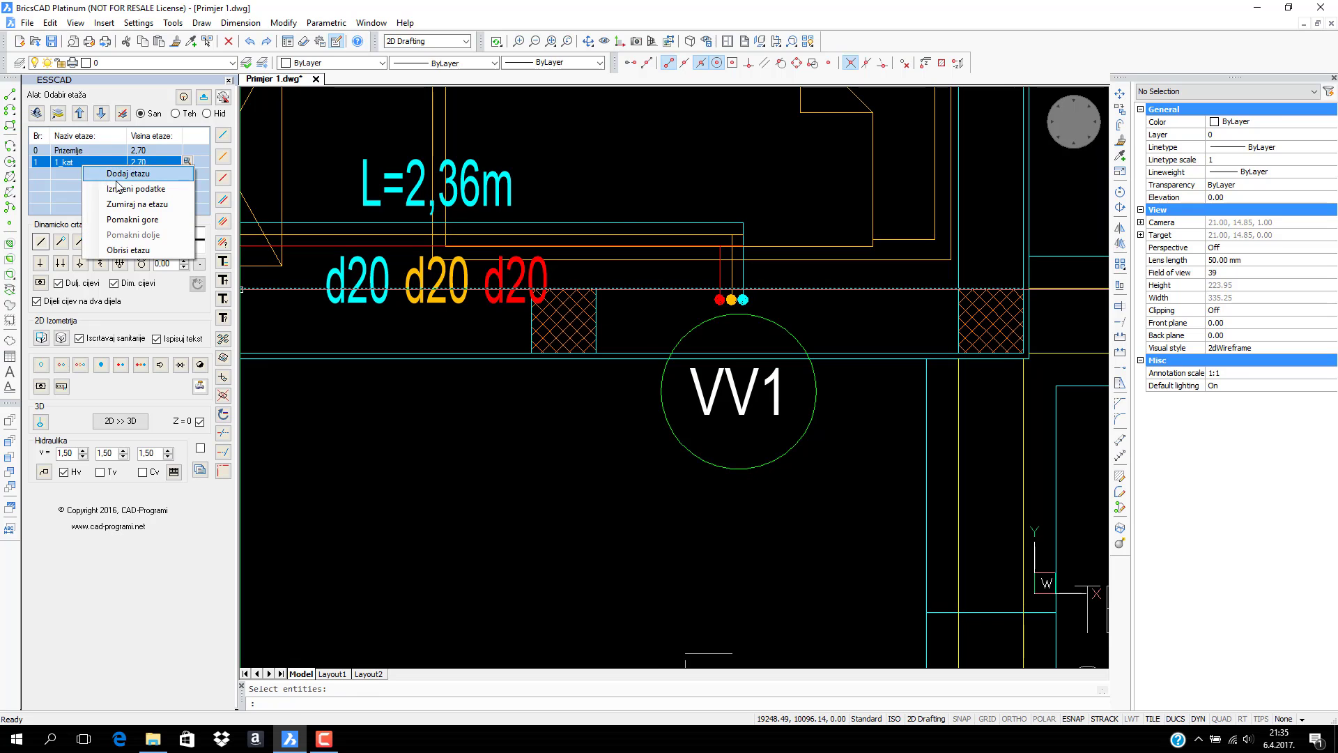
{"action": "left_click", "coordinate": [131, 207]}
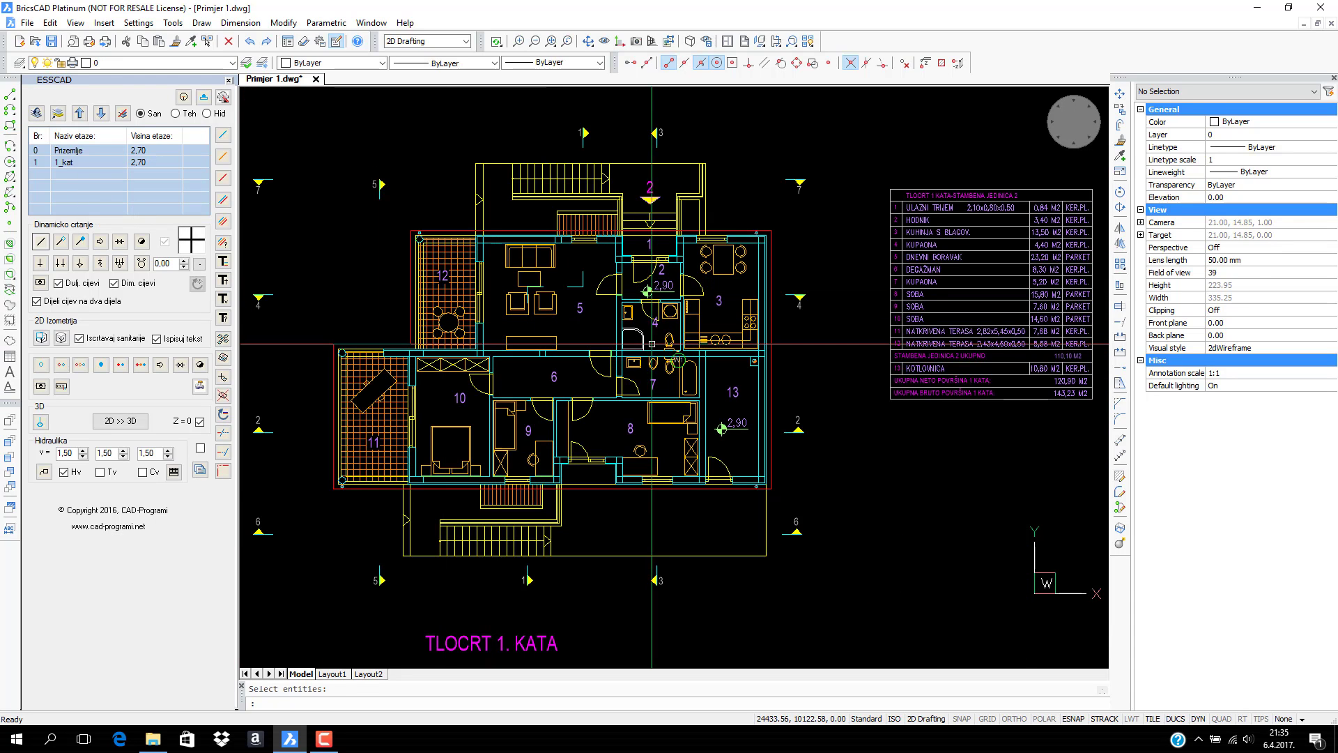
{"action": "scroll", "coordinate": [677, 355], "scroll_direction": "up", "scroll_amount": 8}
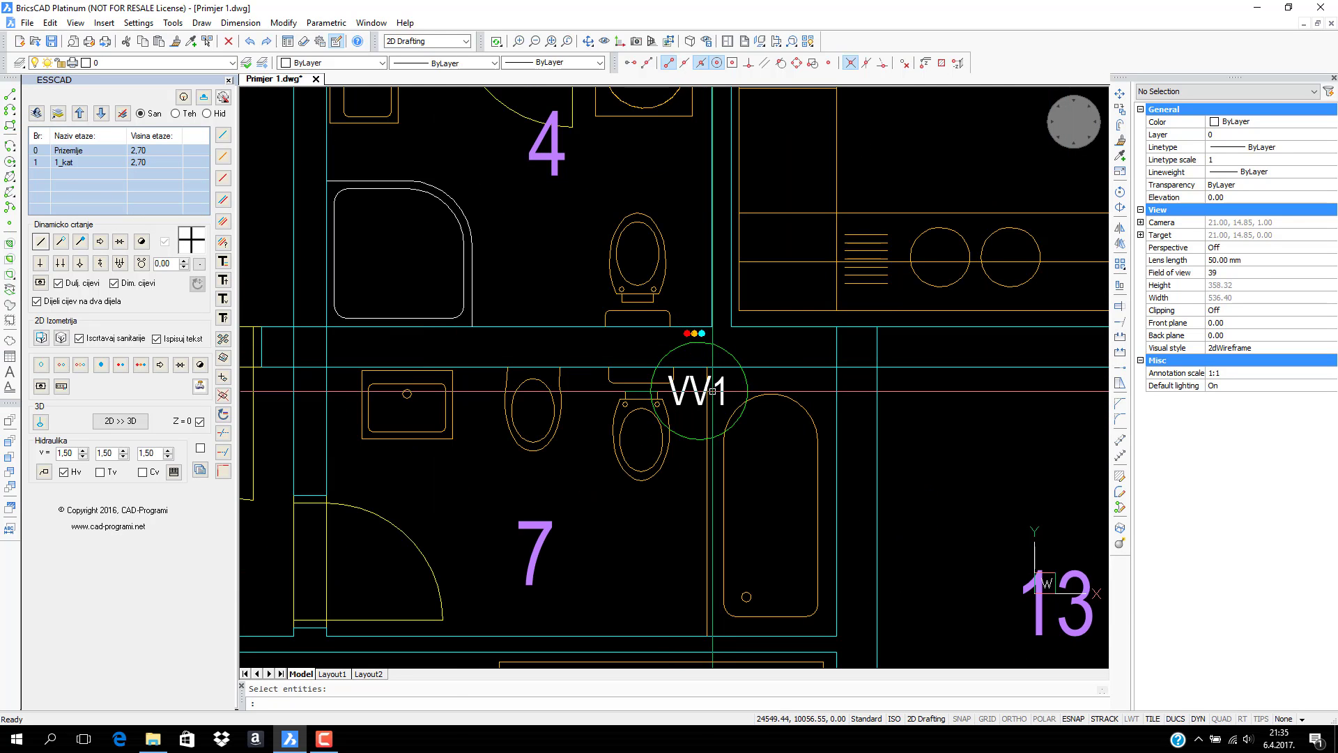
{"action": "left_click", "coordinate": [713, 391]}
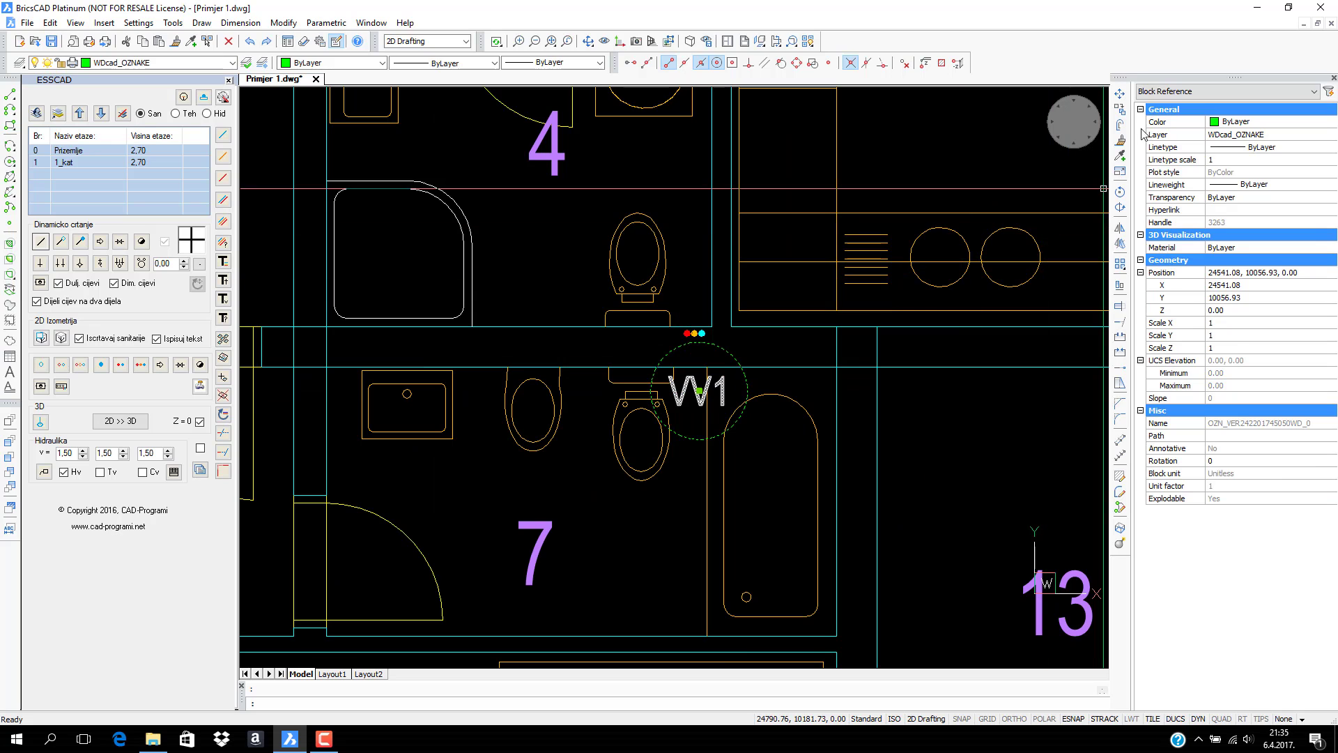
{"action": "left_click", "coordinate": [1120, 93]}
{"action": "left_click", "coordinate": [699, 391]}
Start a combined cold, circulation and hot water run at the cyan riser's centre with a short segment down into the wall
{"action": "mouse_move", "coordinate": [905, 469]}
{"action": "middle_mouse_down"}
{"action": "mouse_move", "coordinate": [720, 475]}
{"action": "mouse_move", "coordinate": [784, 455]}
{"action": "middle_mouse_up"}
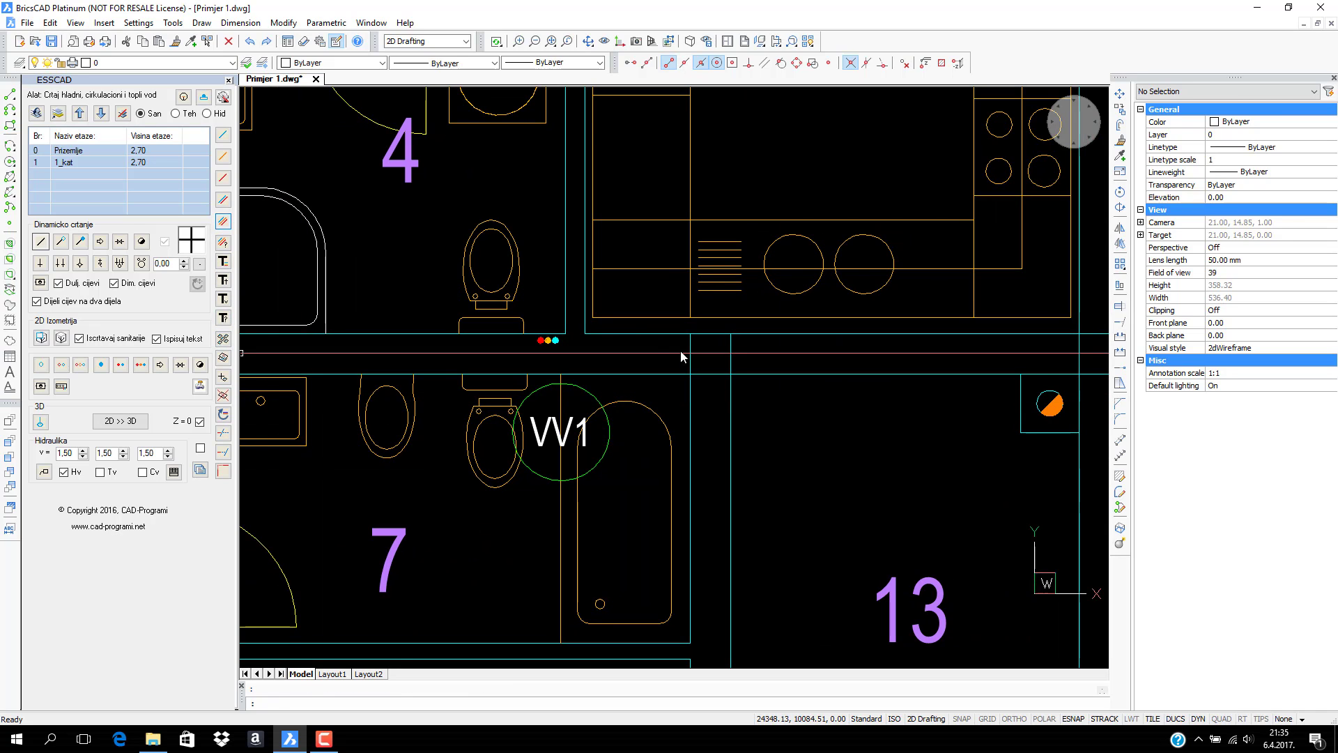
{"action": "scroll", "coordinate": [556, 345], "scroll_direction": "up", "scroll_amount": 10}
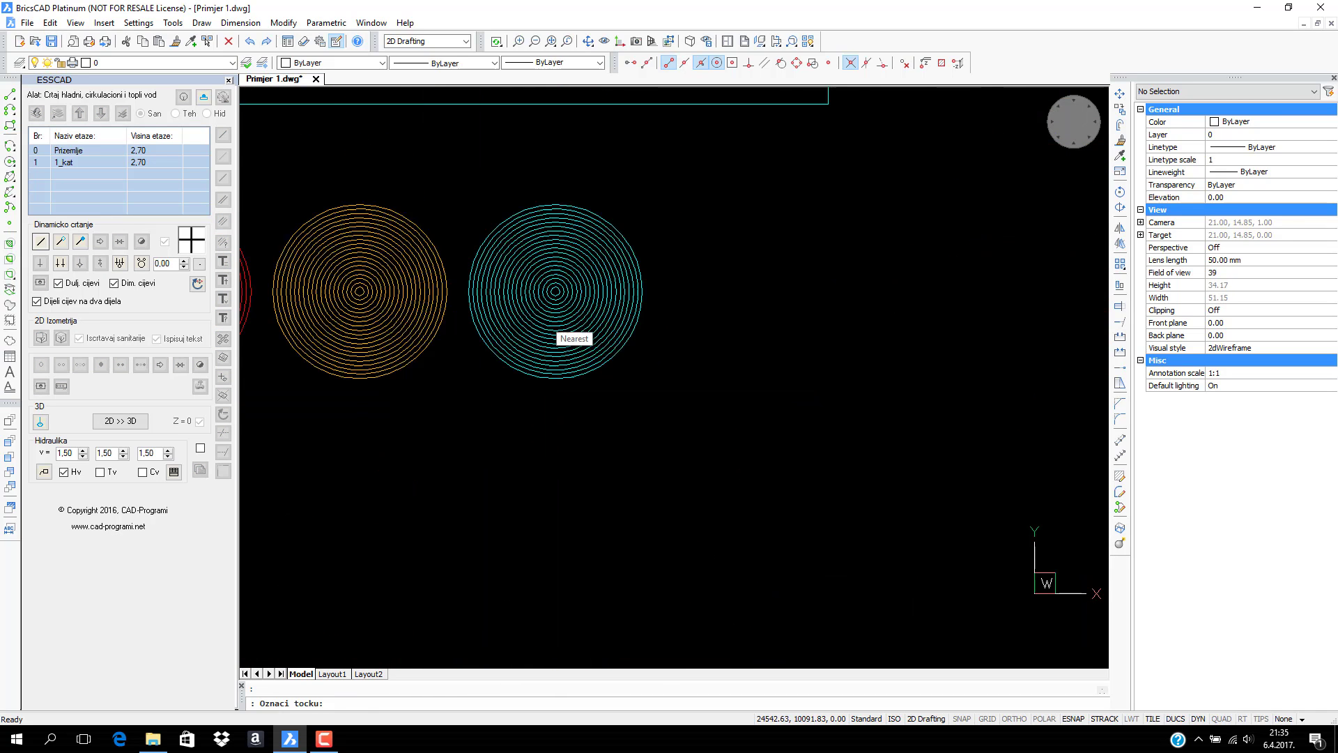
{"action": "scroll", "coordinate": [555, 314], "scroll_direction": "up", "scroll_amount": 6}
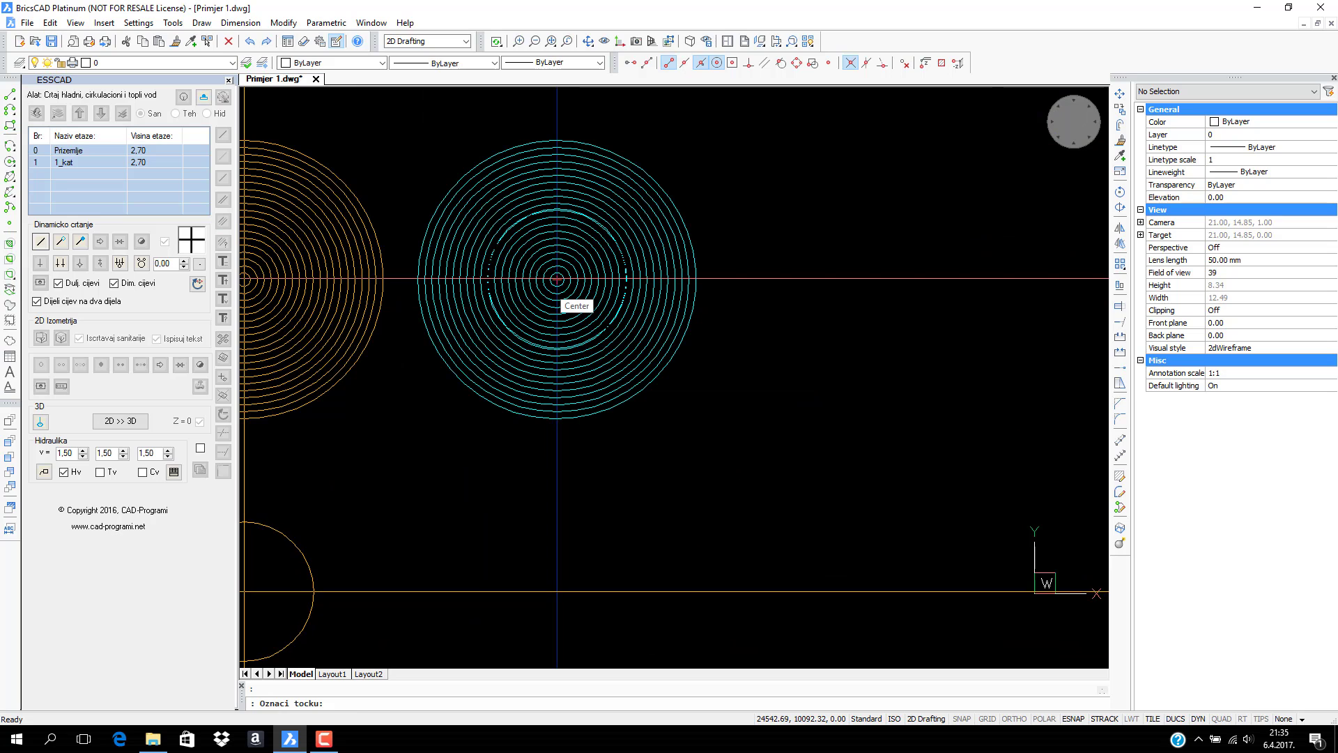
{"action": "left_click", "coordinate": [557, 278]}
{"action": "scroll", "coordinate": [561, 293], "scroll_direction": "down", "scroll_amount": 8}
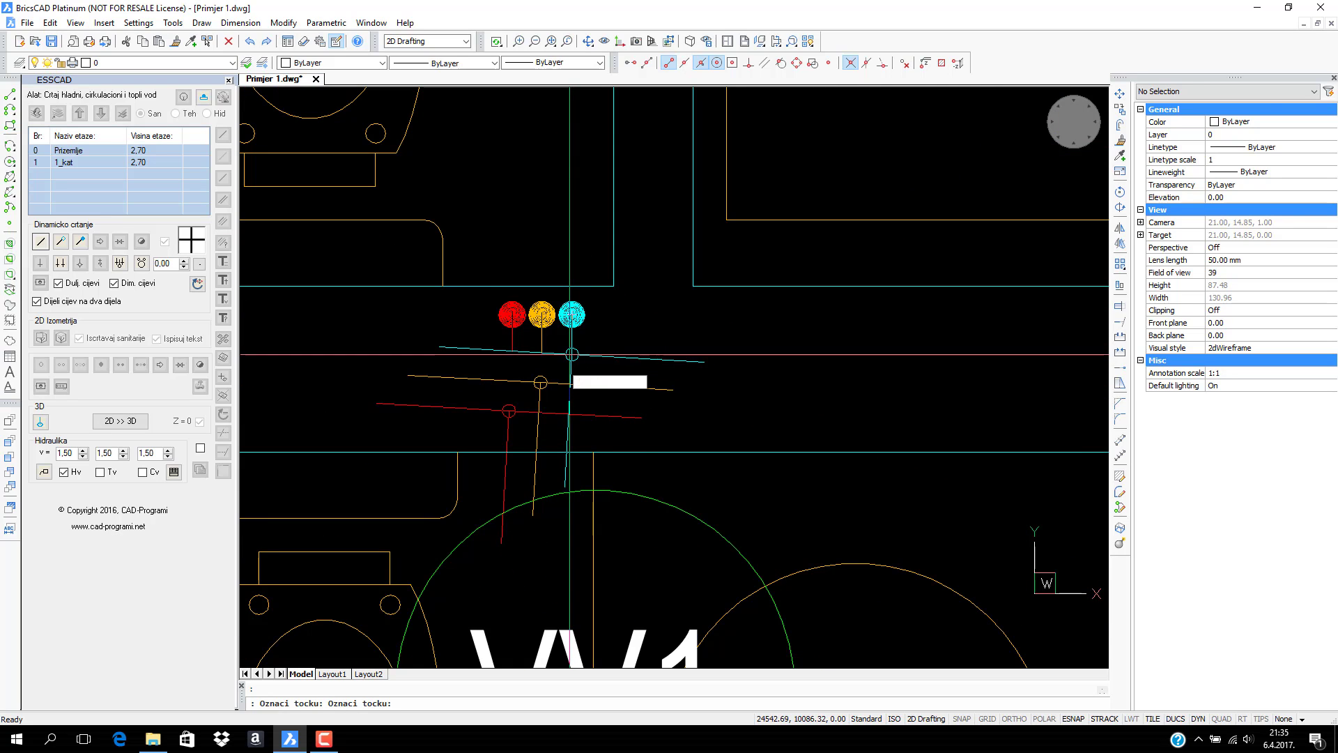
{"action": "left_click", "coordinate": [573, 354]}
Route the three pipes about 2.75 m along the wall to room 13 and end them with the water heater symbol
{"action": "middle_click_drag", "start_coordinate": [833, 365], "coordinate": [551, 357]}
{"action": "scroll", "coordinate": [552, 358], "scroll_direction": "down", "scroll_amount": 3}
{"action": "scroll", "coordinate": [833, 363], "scroll_direction": "up", "scroll_amount": 3}
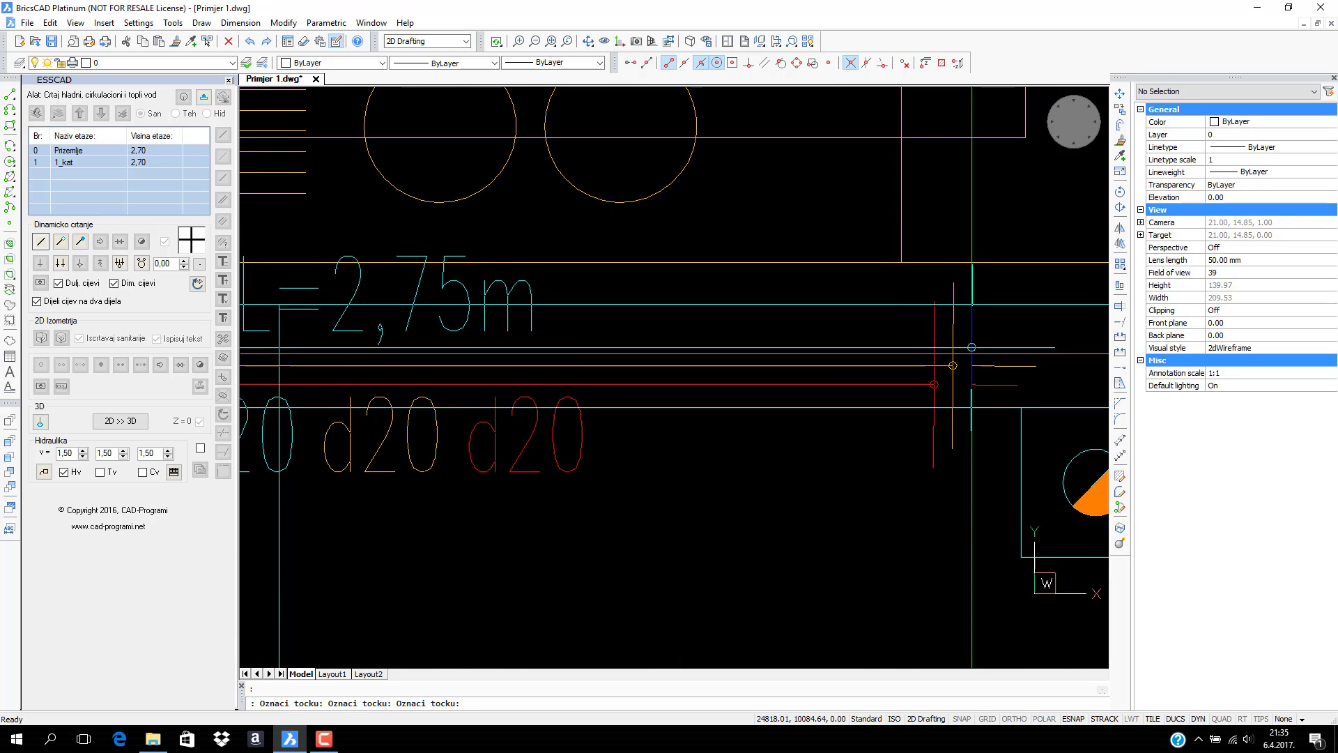
{"action": "left_click", "coordinate": [972, 346]}
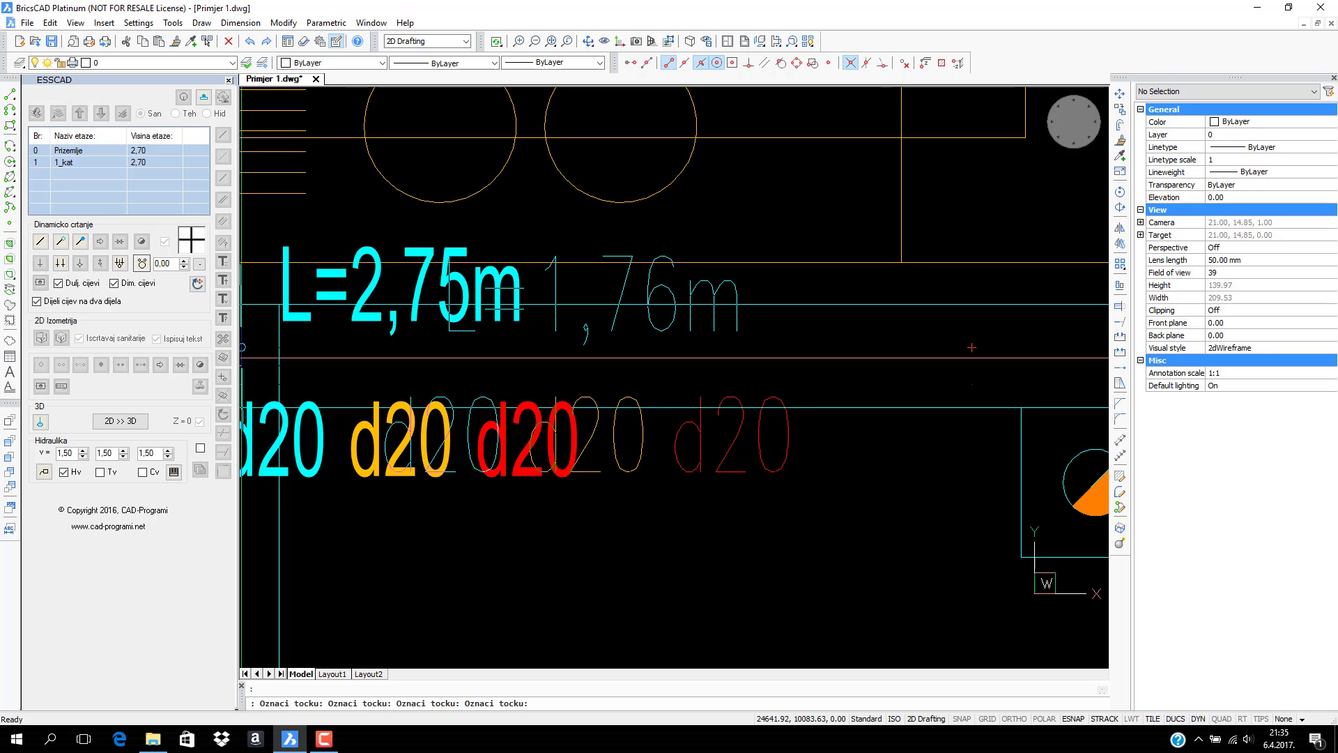
{"action": "scroll", "coordinate": [959, 446], "scroll_direction": "up", "scroll_amount": 2}
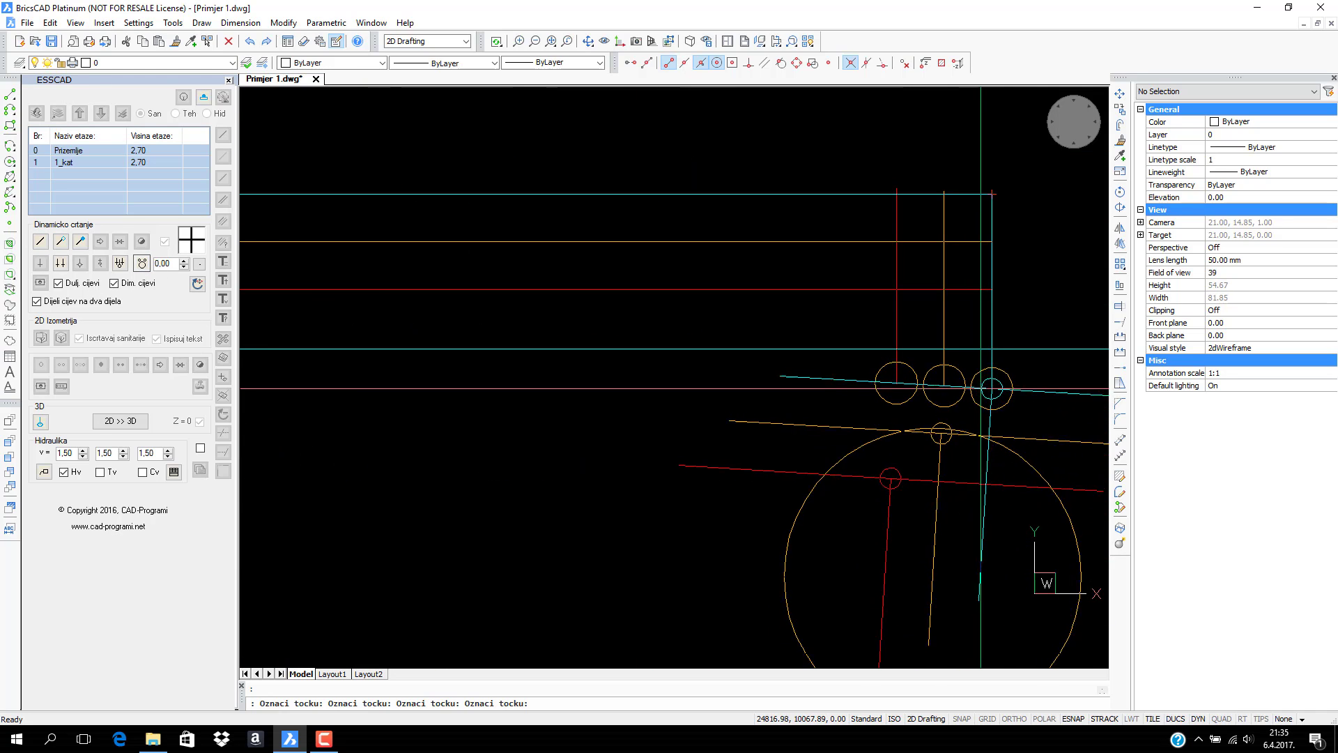
{"action": "left_click", "coordinate": [983, 387]}
{"action": "scroll", "coordinate": [956, 413], "scroll_direction": "down", "scroll_amount": 4}
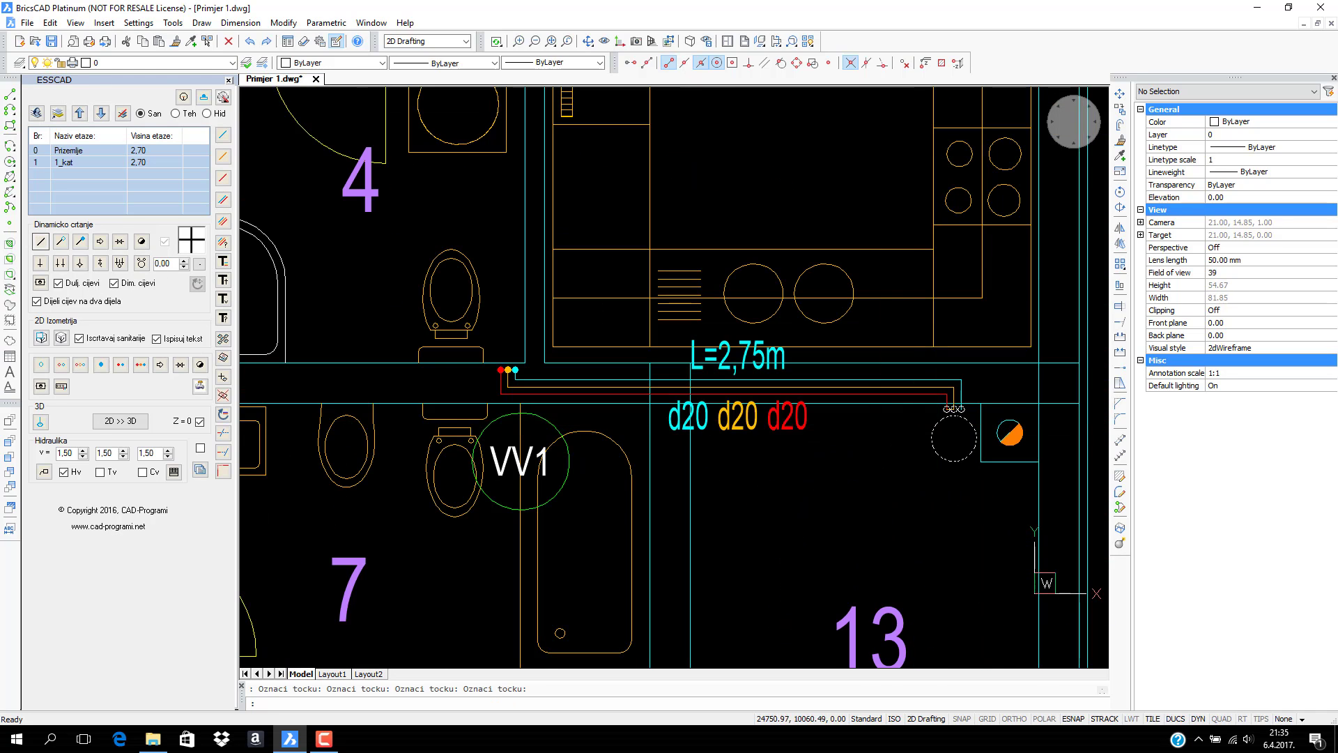
Start another combined cold, circulation and hot water run at the pipe corner below the cyan riser, with splitting pipes in two disabled
{"action": "middle_click_drag", "start_coordinate": [732, 456], "coordinate": [969, 444]}
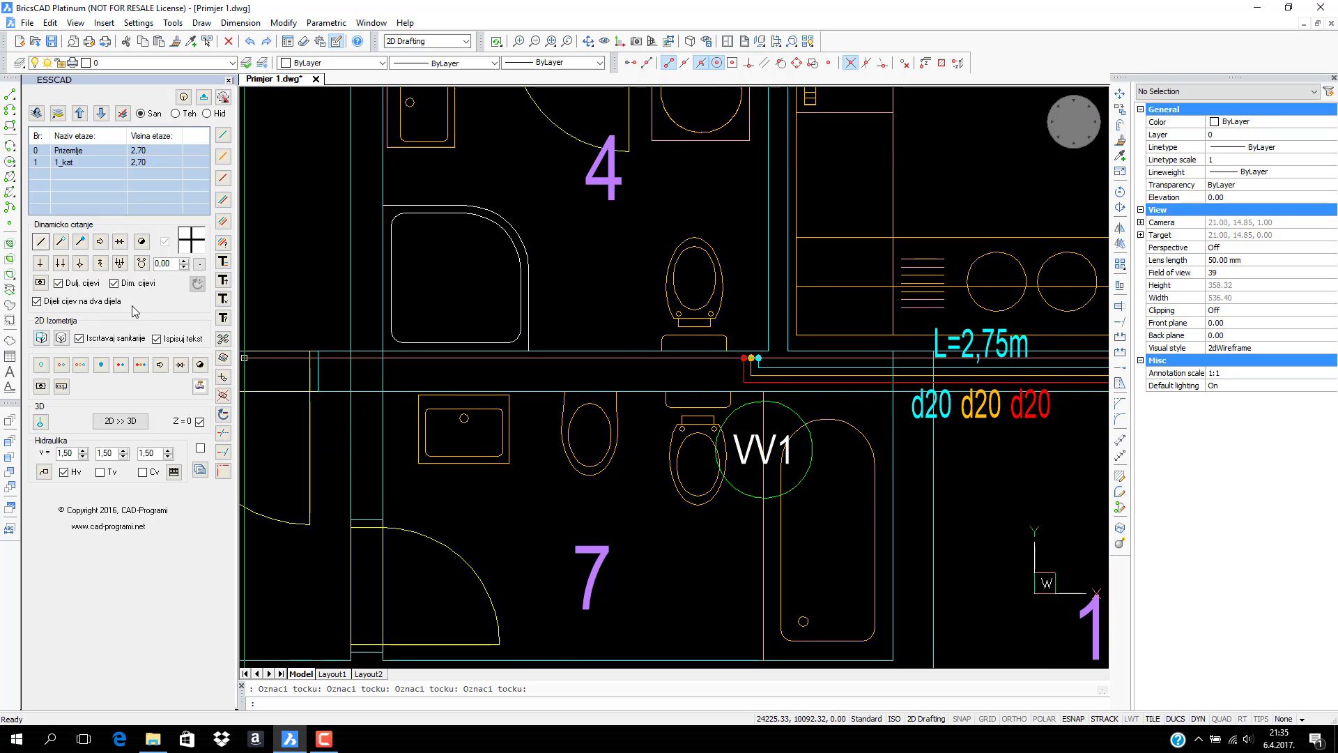
{"action": "left_click", "coordinate": [223, 222]}
{"action": "mouse_move", "coordinate": [516, 388]}
{"action": "middle_mouse_down"}
{"action": "mouse_move", "coordinate": [734, 388]}
{"action": "mouse_move", "coordinate": [728, 468]}
{"action": "mouse_move", "coordinate": [625, 470]}
{"action": "mouse_move", "coordinate": [619, 456]}
{"action": "middle_mouse_up"}
{"action": "scroll", "coordinate": [818, 434], "scroll_direction": "up", "scroll_amount": 1}
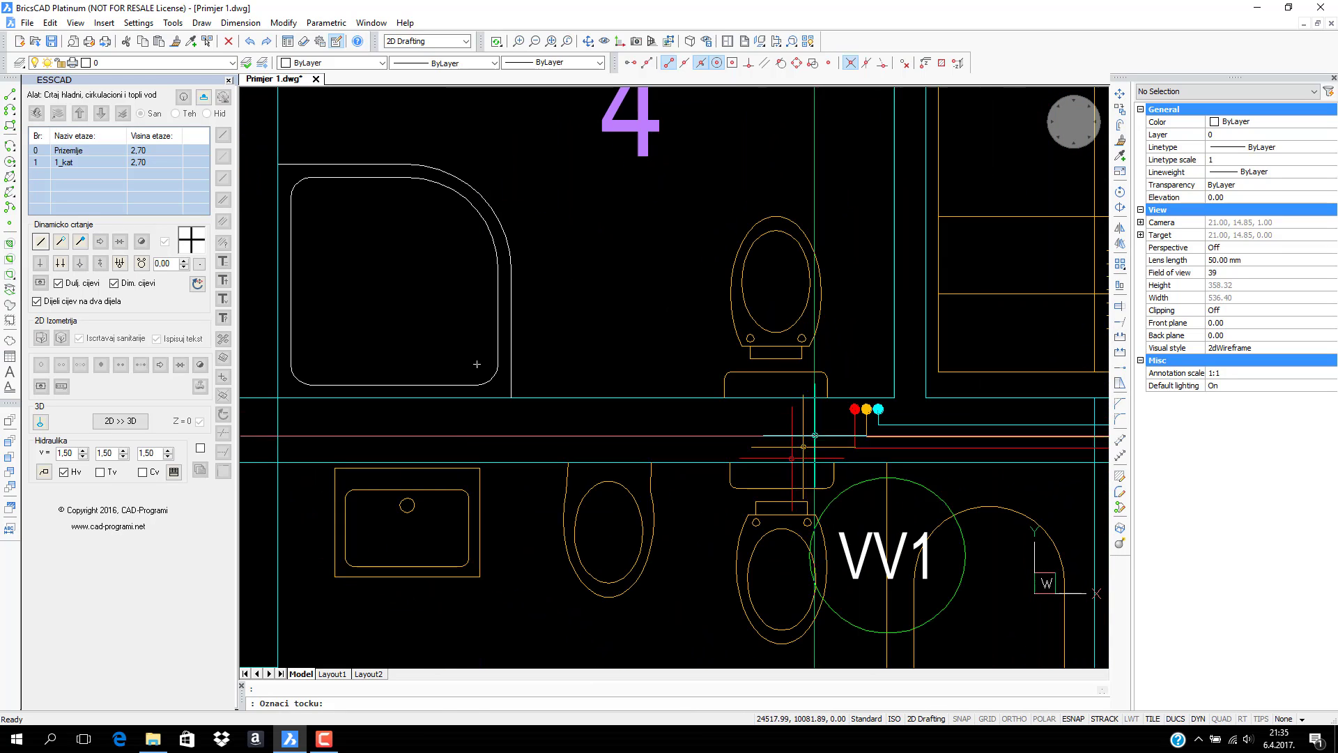
{"action": "left_click", "coordinate": [72, 302]}
{"action": "scroll", "coordinate": [869, 425], "scroll_direction": "up", "scroll_amount": 1}
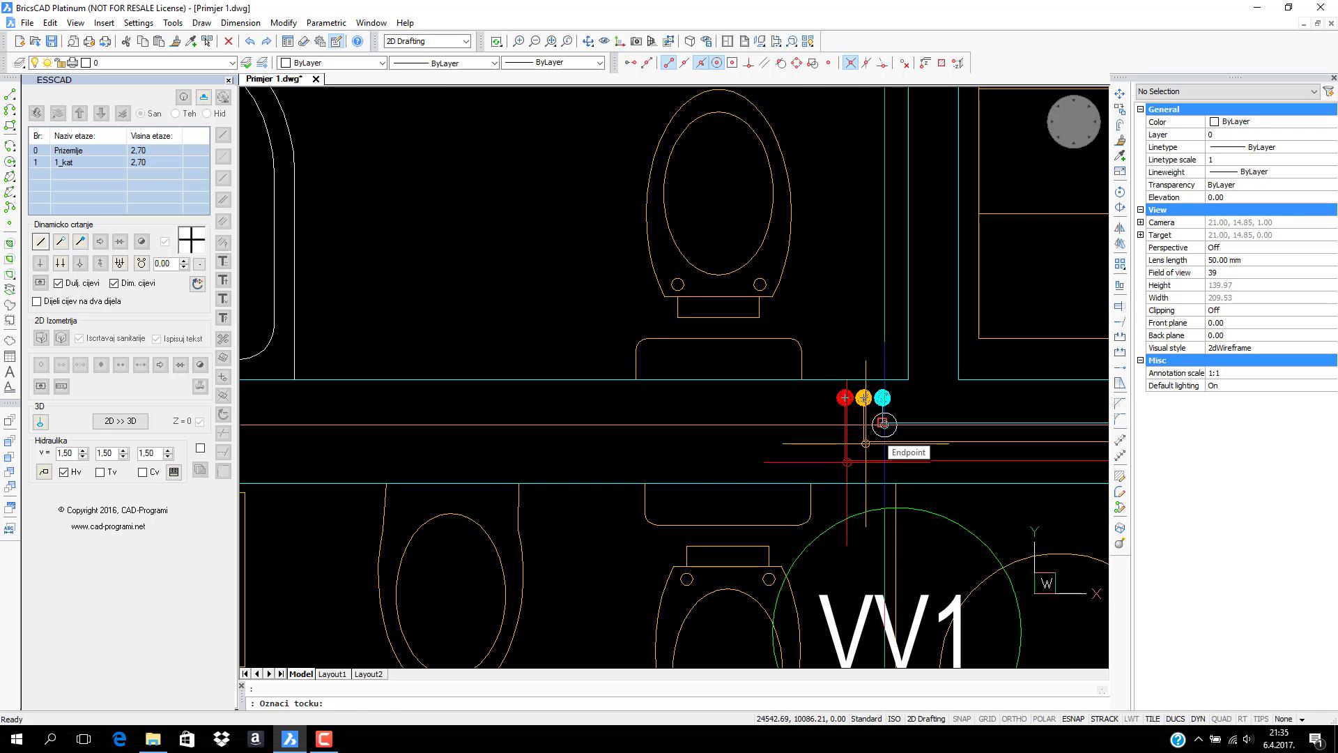
{"action": "left_click", "coordinate": [884, 425]}
Route the three pipes about 1.84 m along the wall, turn into room 4's shower and end them with the shower symbol
{"action": "middle_click_drag", "start_coordinate": [490, 439], "coordinate": [804, 439]}
{"action": "scroll", "coordinate": [803, 439], "scroll_direction": "up", "scroll_amount": 1}
{"action": "scroll", "coordinate": [801, 438], "scroll_direction": "down", "scroll_amount": 1}
{"action": "middle_click_drag", "start_coordinate": [474, 423], "coordinate": [873, 418]}
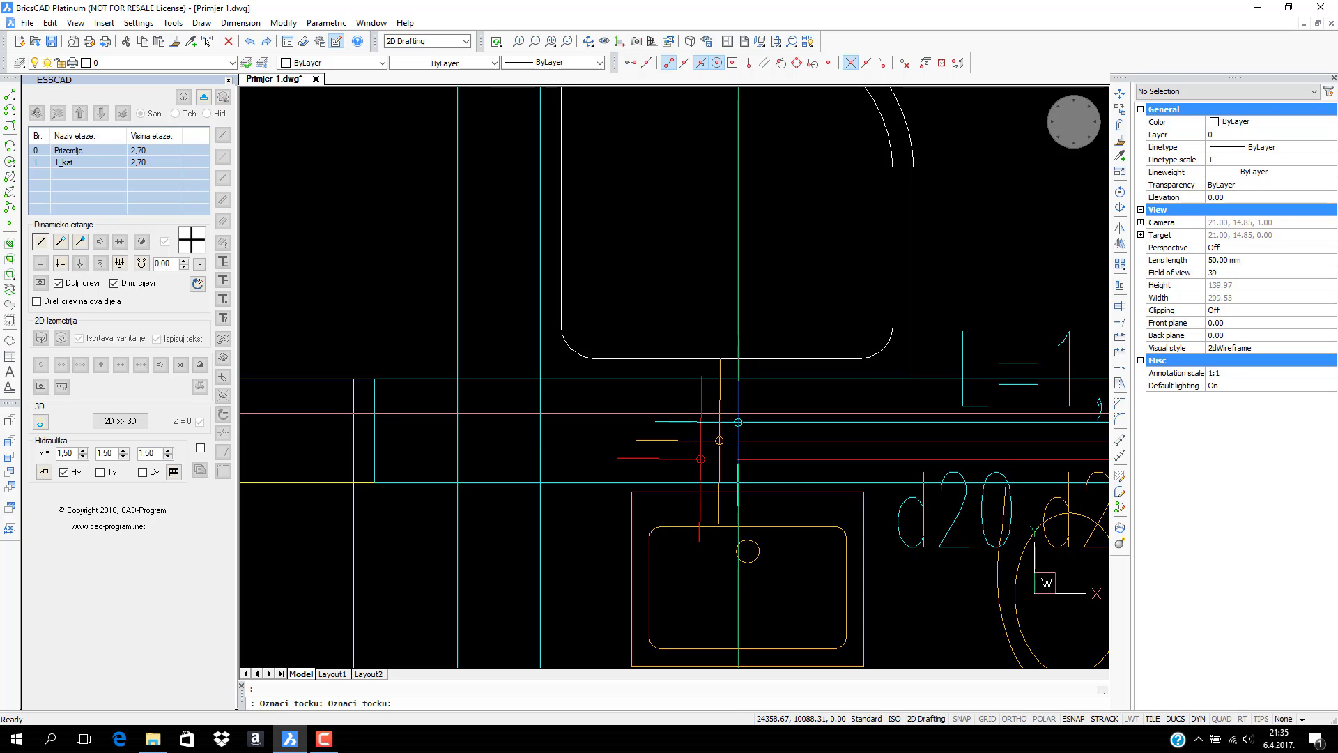
{"action": "left_click", "coordinate": [738, 419]}
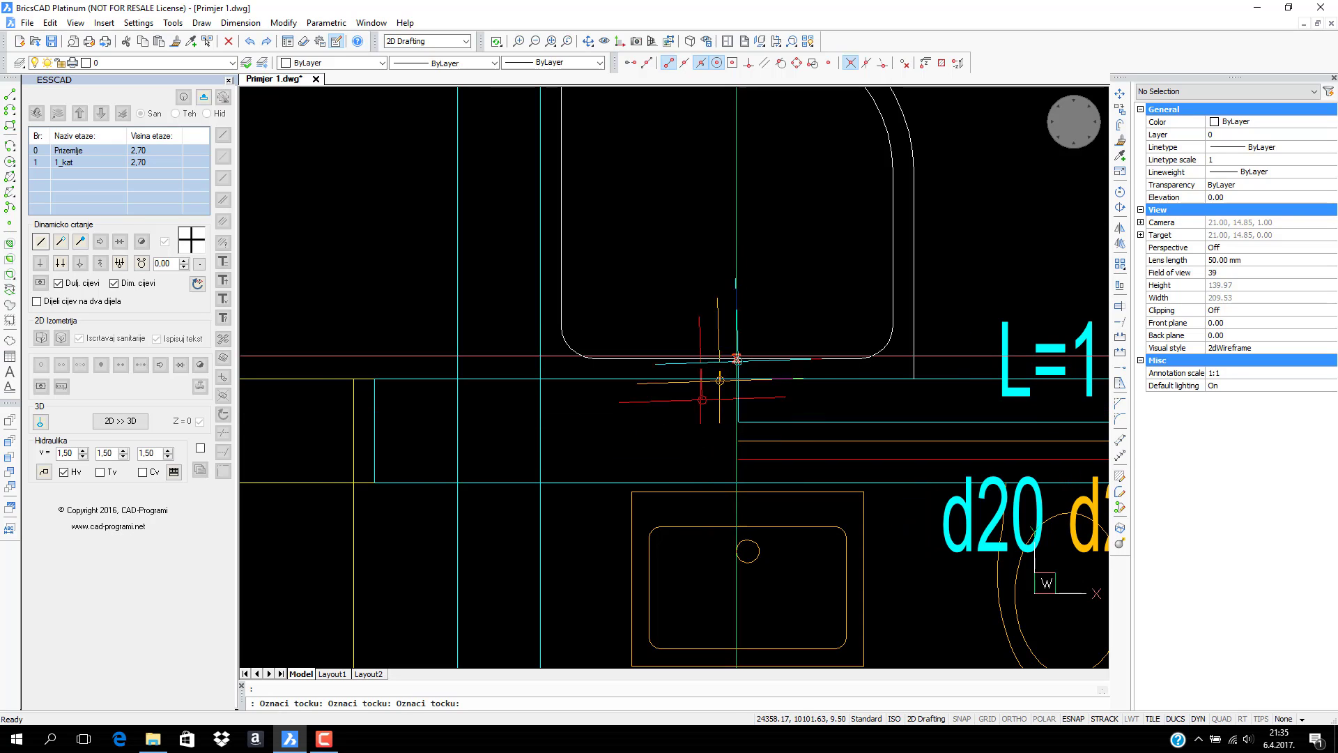
{"action": "left_click", "coordinate": [120, 263]}
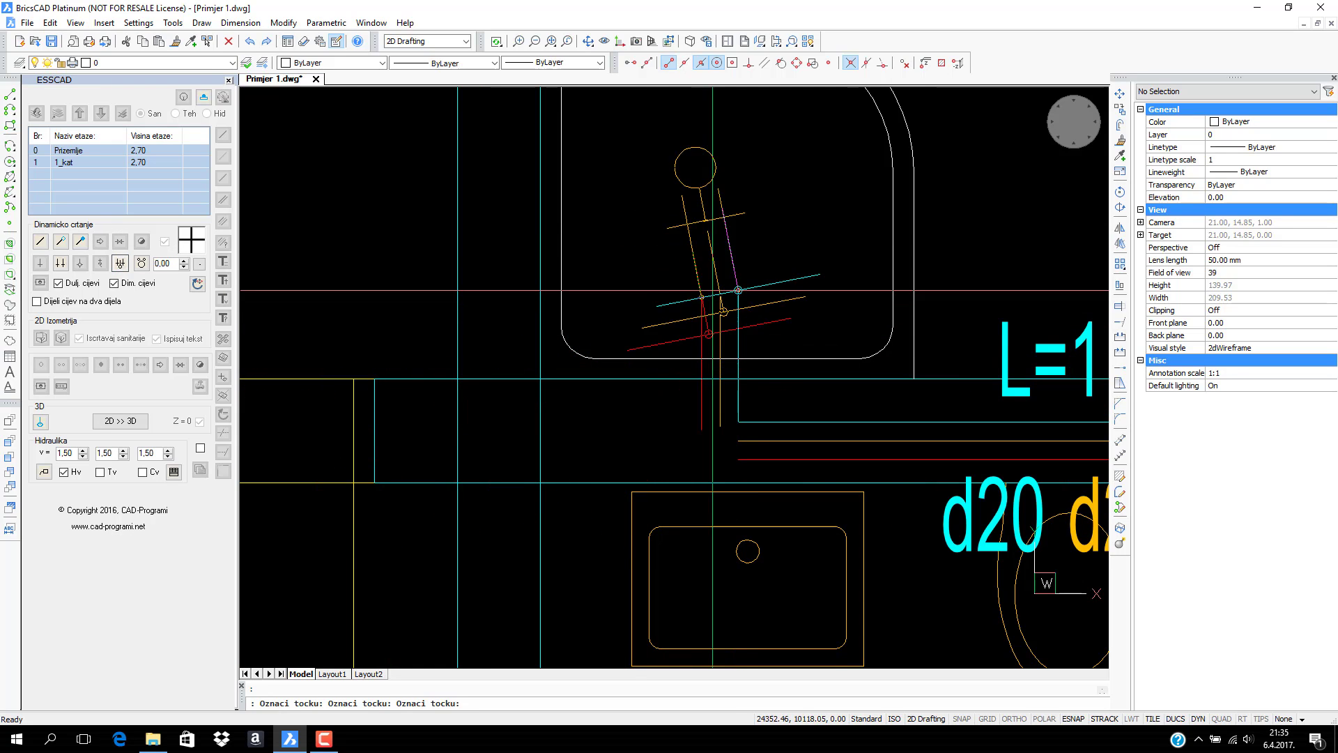
{"action": "left_click", "coordinate": [738, 315]}
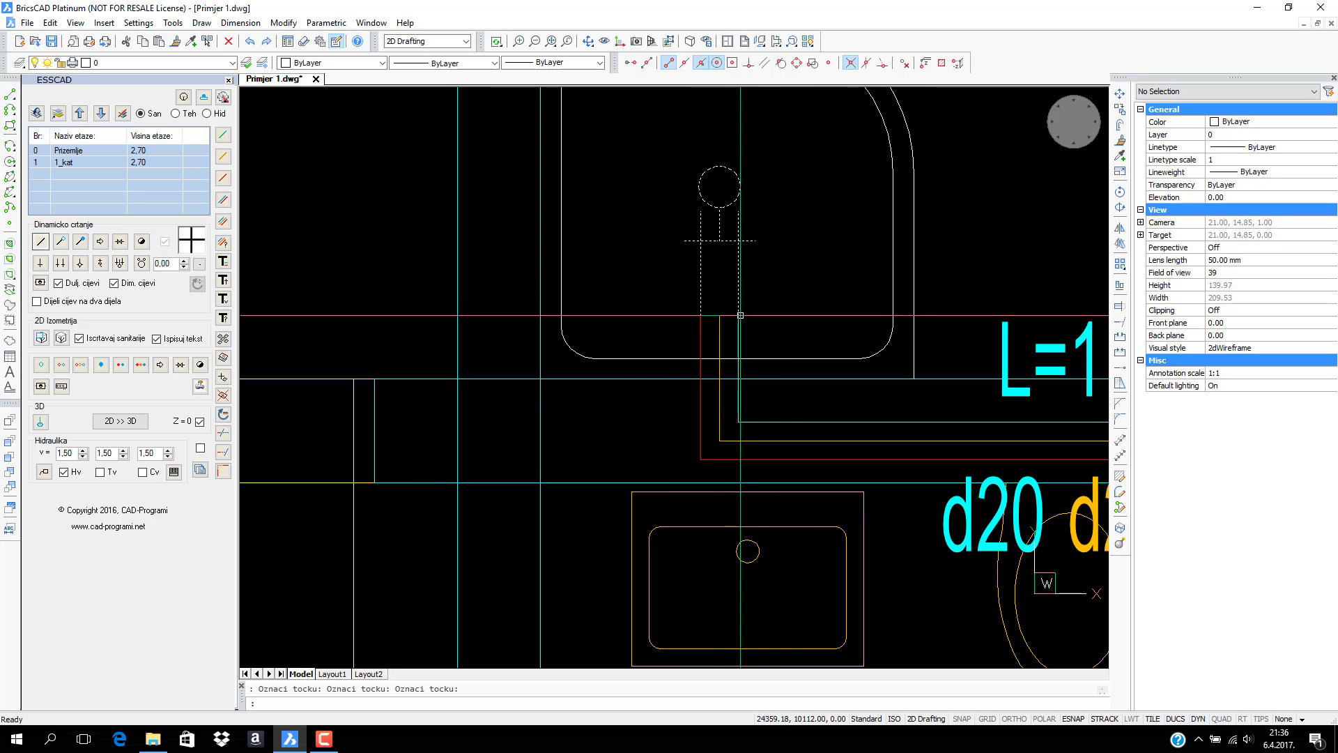
With splitting pipes in two enabled, branch cold and hot water off the run to room 7's washbasin and place the washbasin fitting
{"action": "middle_click_drag", "start_coordinate": [785, 368], "coordinate": [565, 369]}
{"action": "scroll", "coordinate": [571, 321], "scroll_direction": "down", "scroll_amount": 1}
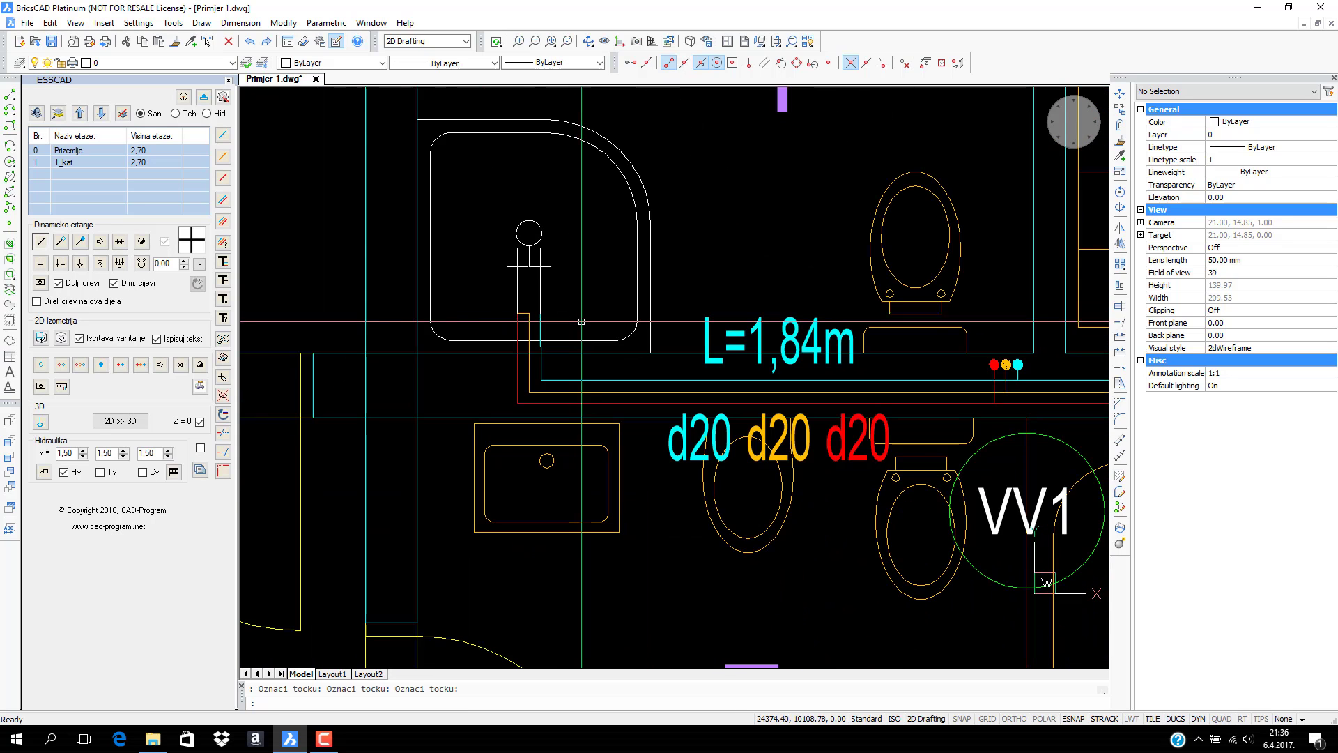
{"action": "scroll", "coordinate": [573, 423], "scroll_direction": "up", "scroll_amount": 1}
{"action": "middle_click_drag", "start_coordinate": [572, 425], "coordinate": [570, 370]}
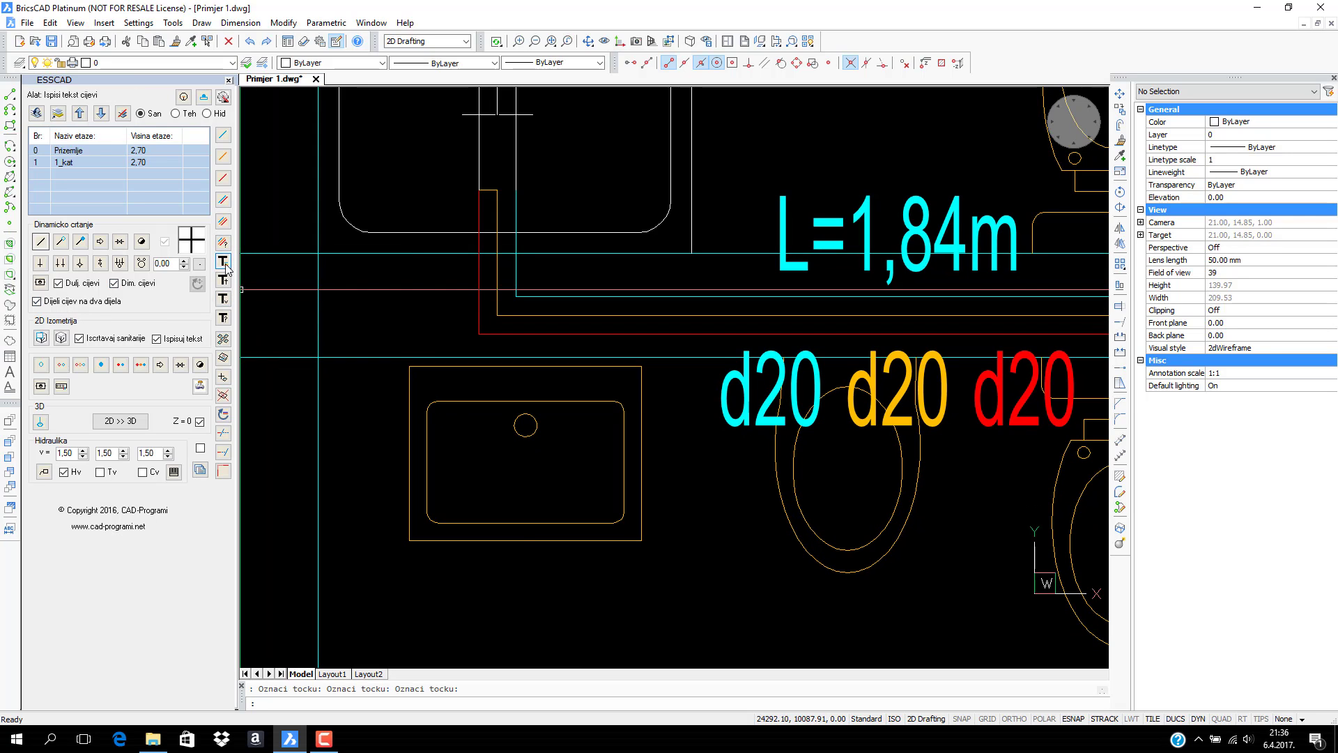
{"action": "left_click", "coordinate": [223, 200]}
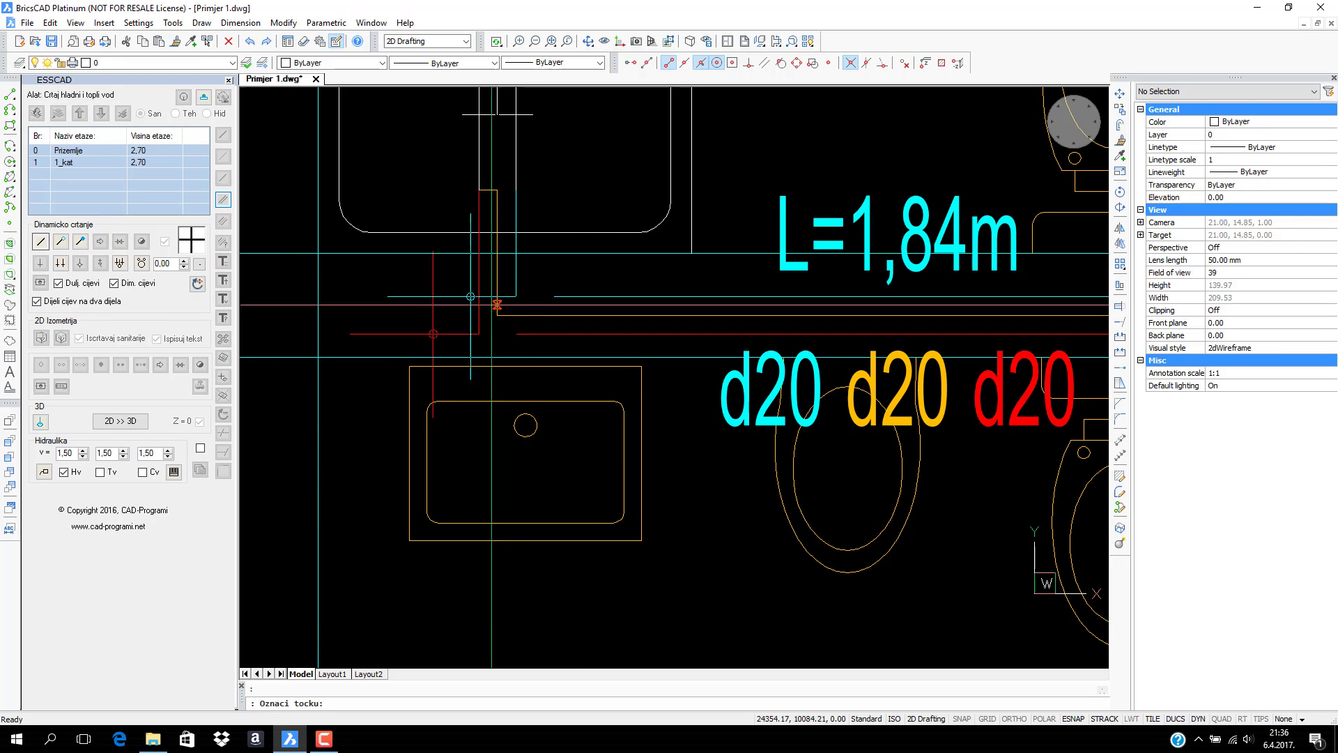
{"action": "scroll", "coordinate": [565, 311], "scroll_direction": "up", "scroll_amount": 2}
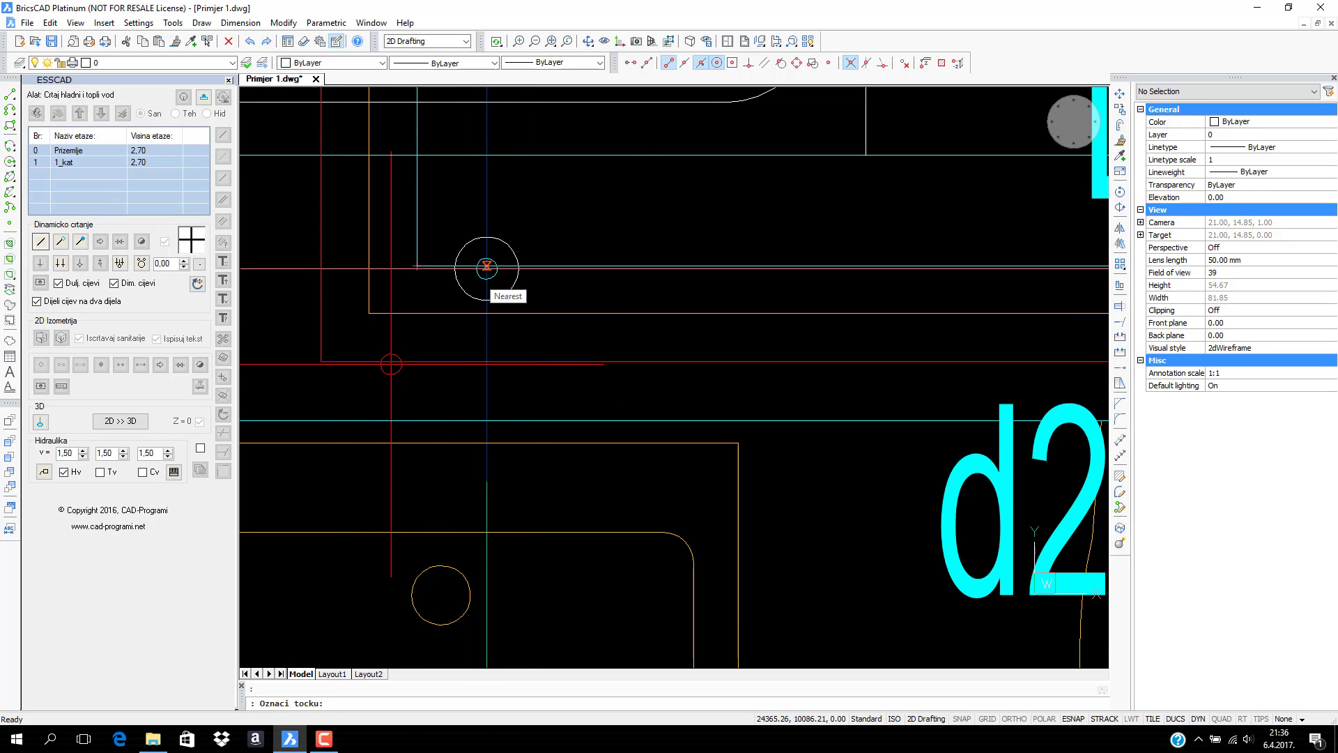
{"action": "left_click", "coordinate": [486, 266]}
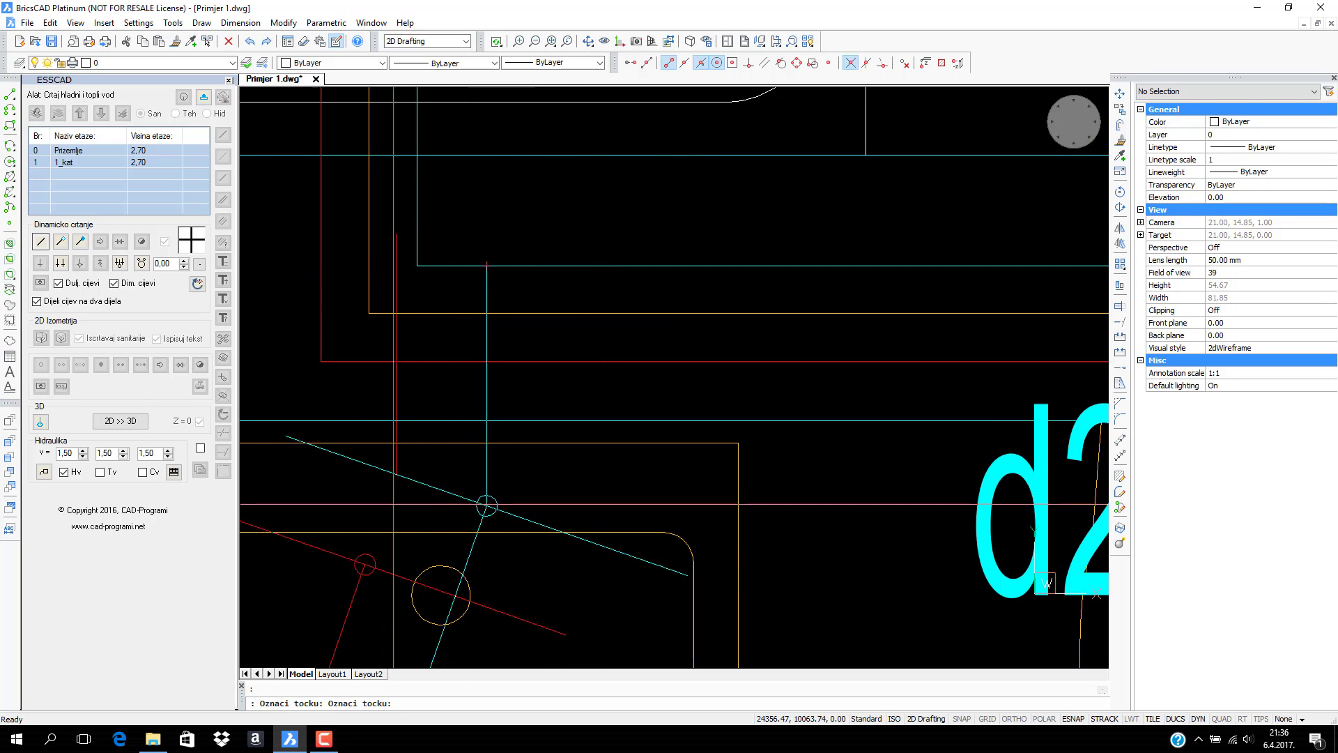
{"action": "left_click", "coordinate": [60, 265]}
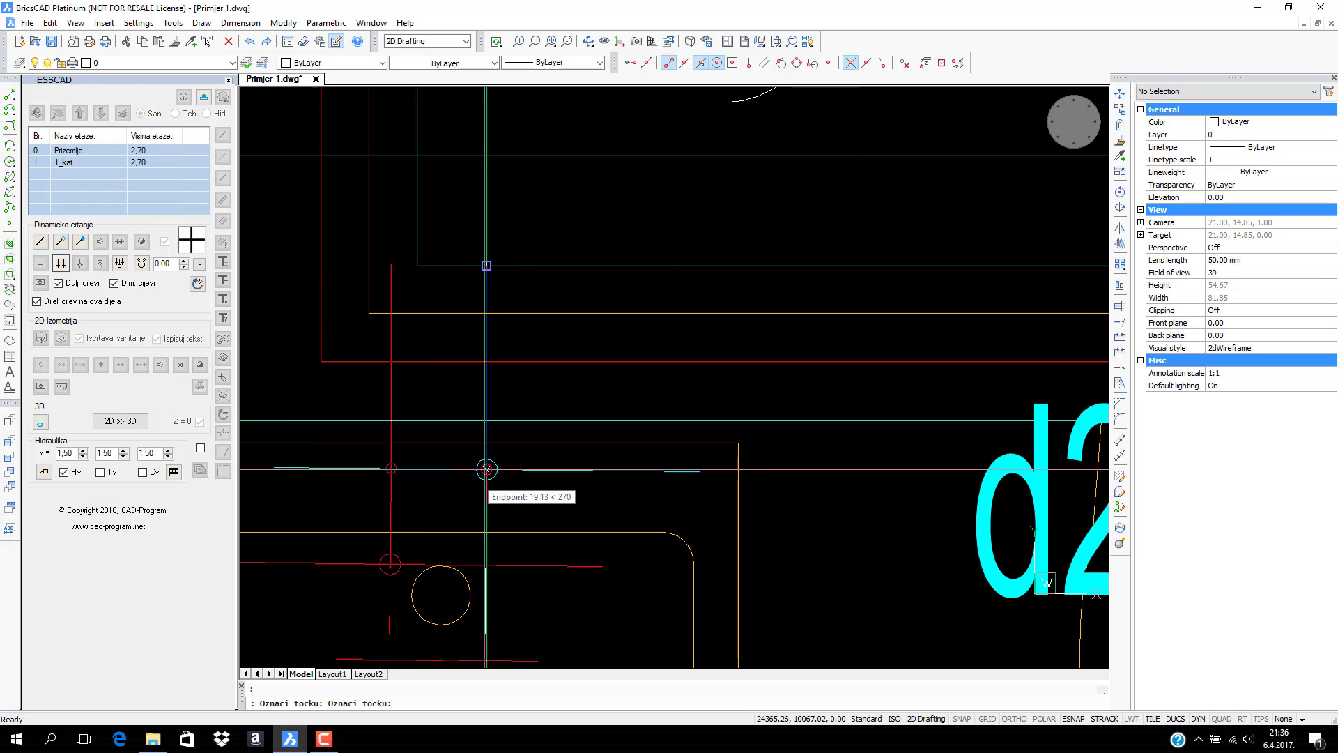
{"action": "left_click", "coordinate": [486, 469]}
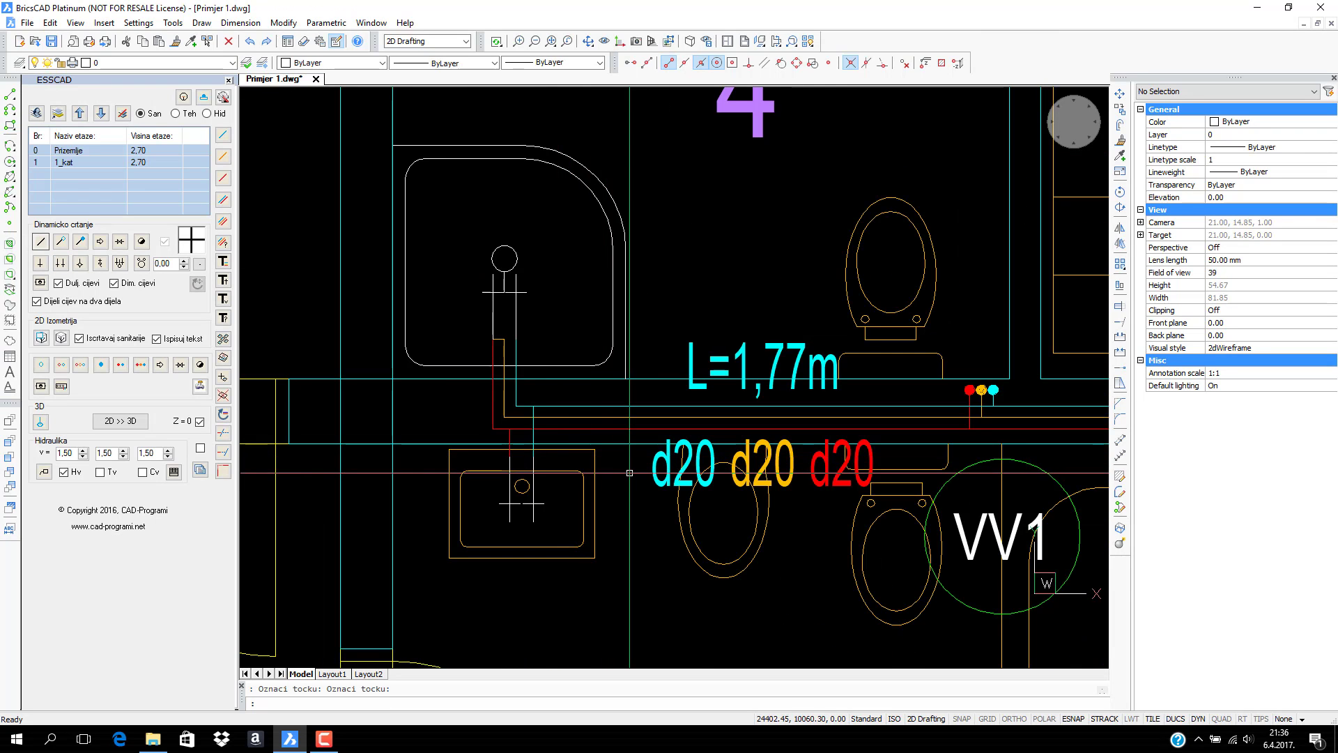
Branch cold and hot water off the run to room 7's bidet and end the branch with the washbasin/bidet fitting
{"action": "mouse_move", "coordinate": [629, 472]}
{"action": "middle_mouse_down"}
{"action": "mouse_move", "coordinate": [464, 443]}
{"action": "mouse_move", "coordinate": [637, 460]}
{"action": "mouse_move", "coordinate": [602, 392]}
{"action": "middle_mouse_up"}
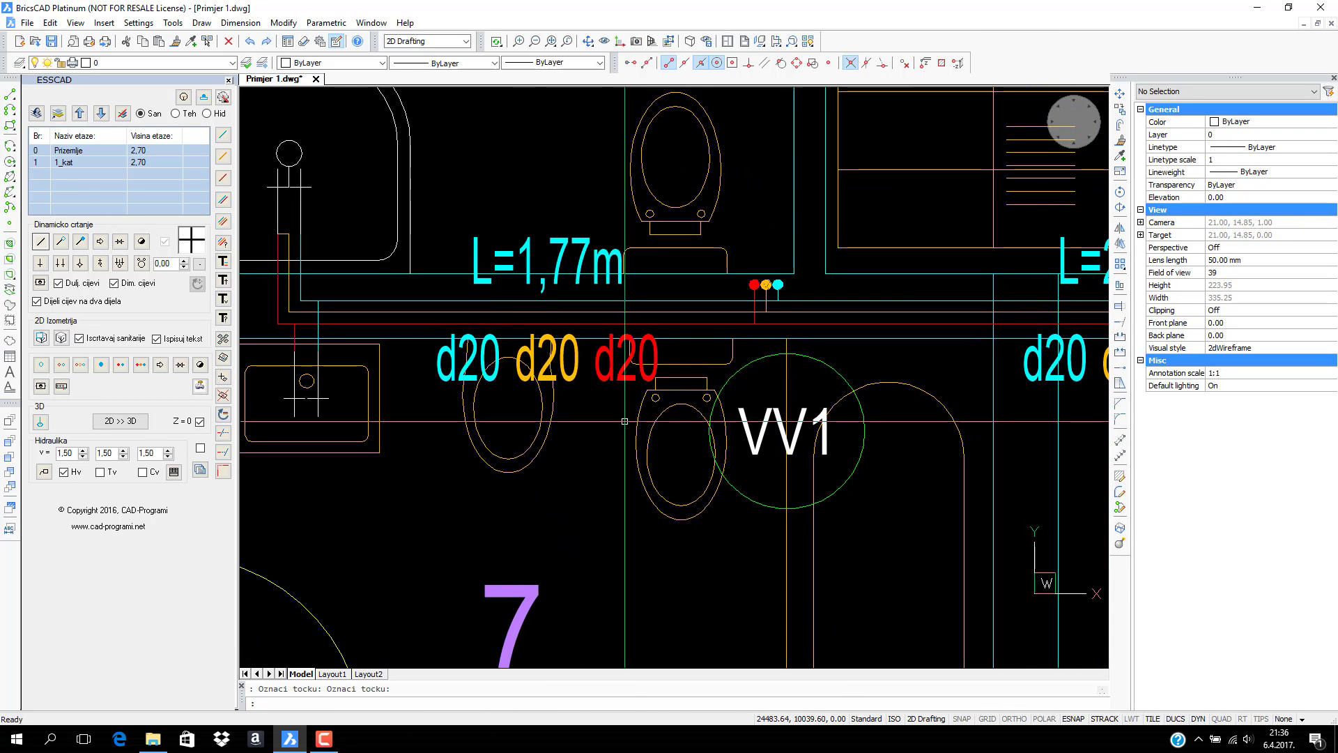
{"action": "left_click", "coordinate": [223, 202]}
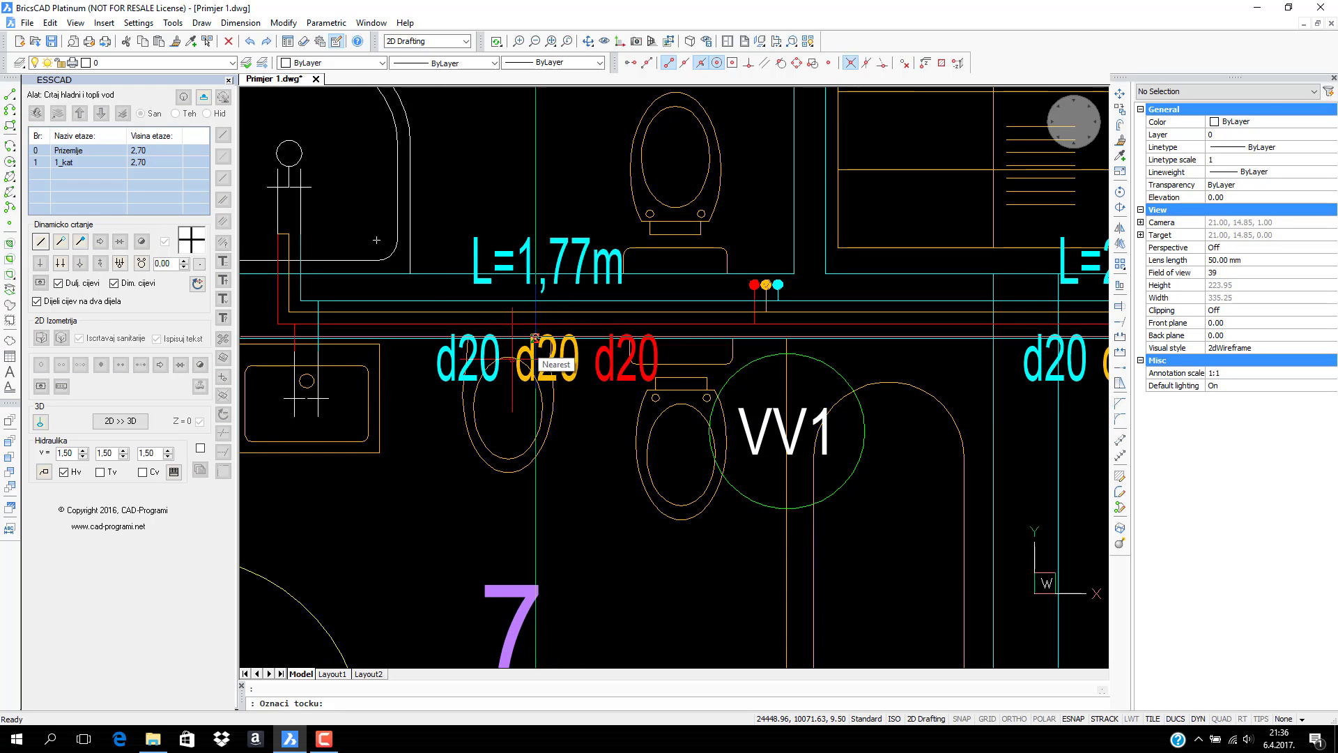
{"action": "scroll", "coordinate": [508, 407], "scroll_direction": "up", "scroll_amount": 5}
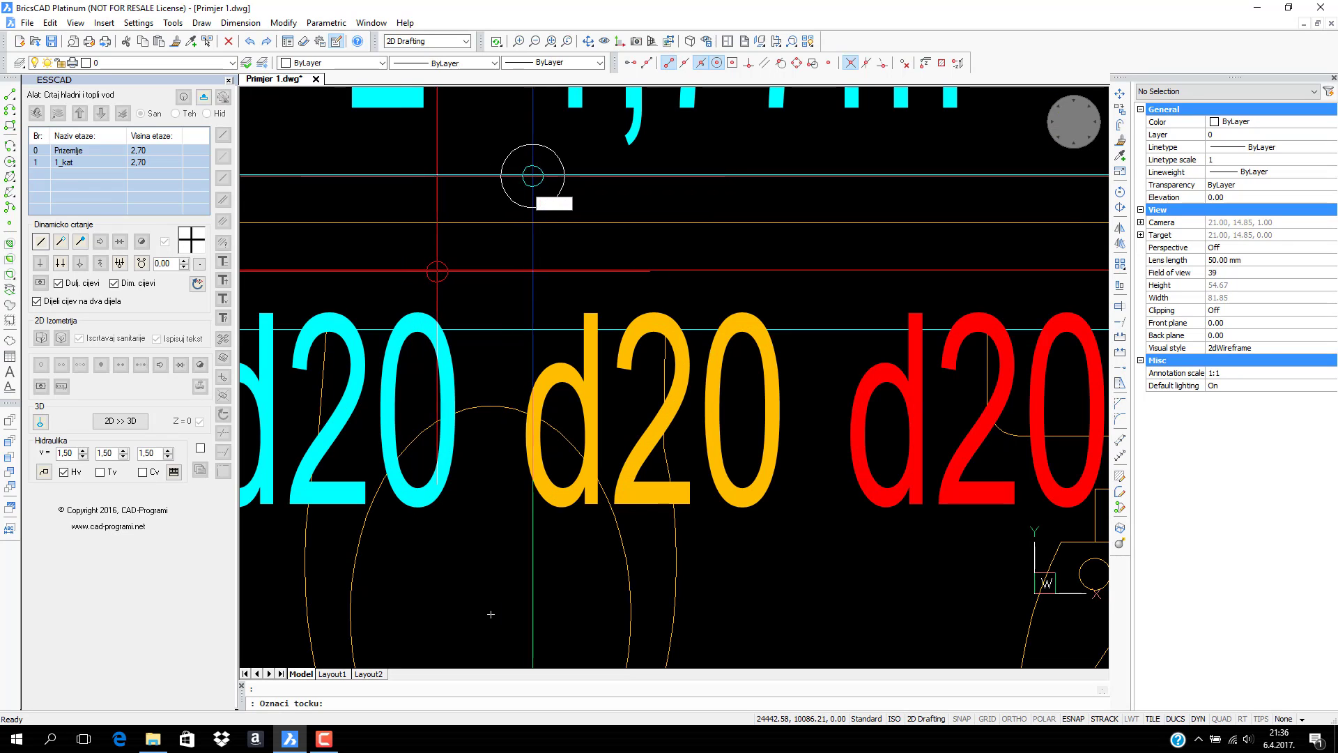
{"action": "left_click", "coordinate": [536, 174]}
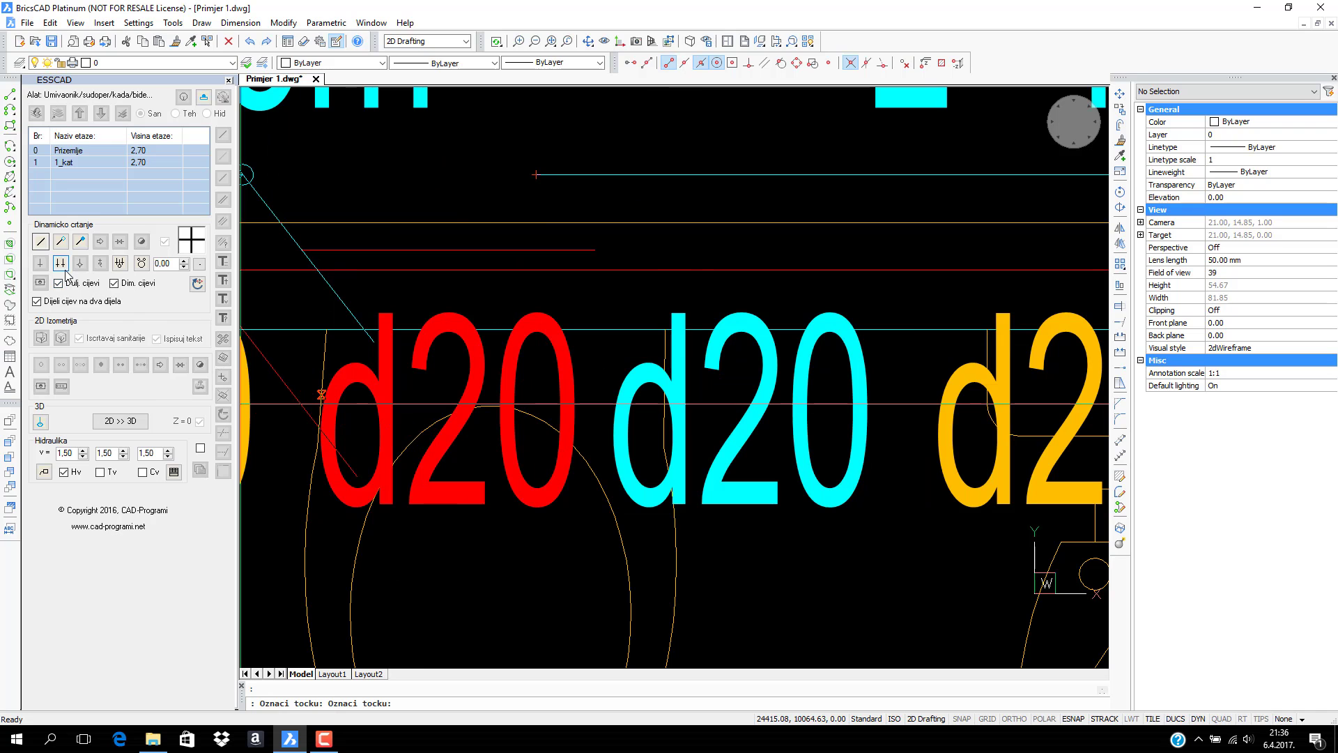
{"action": "left_click", "coordinate": [536, 373]}
{"action": "scroll", "coordinate": [536, 374], "scroll_direction": "down", "scroll_amount": 8}
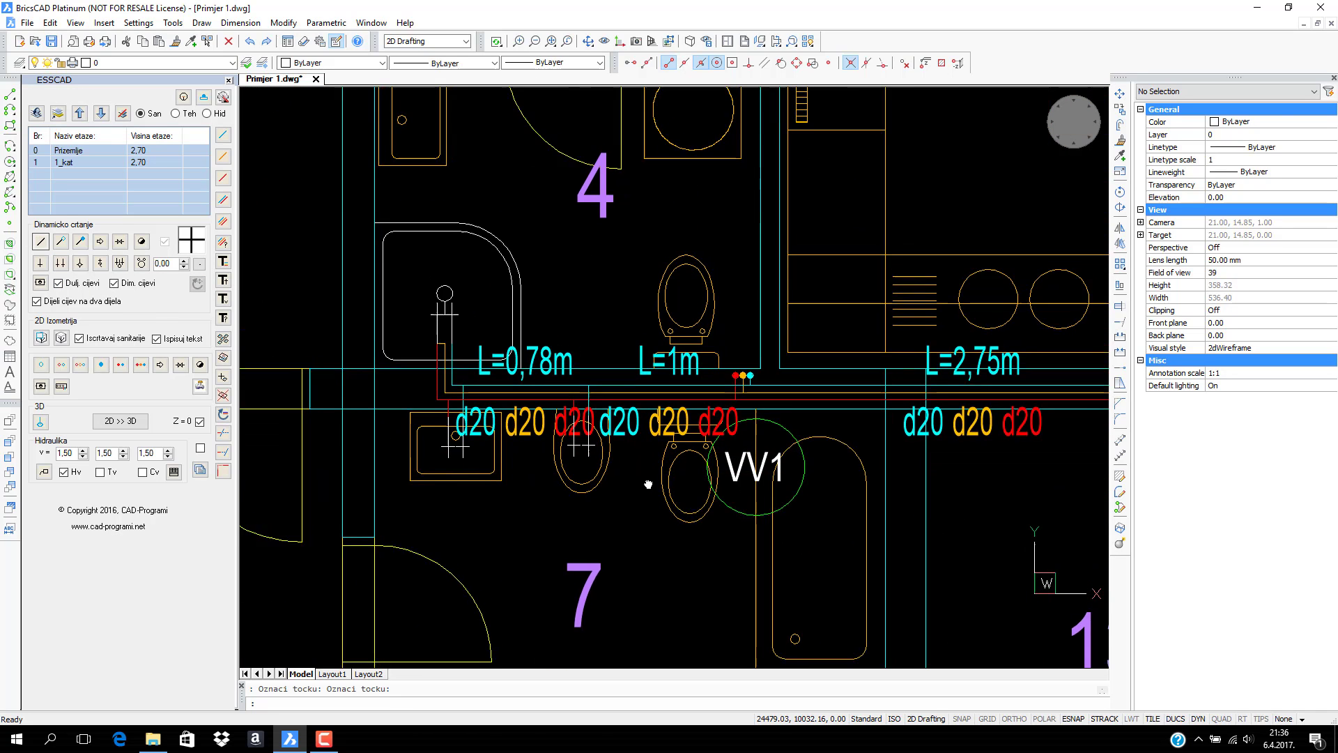
Branch cold water off the run between the bidet and the risers, placing toilet fittings beside the toilets in rooms 7 and 4
{"action": "mouse_move", "coordinate": [613, 487]}
{"action": "middle_mouse_down"}
{"action": "mouse_move", "coordinate": [490, 496]}
{"action": "mouse_move", "coordinate": [469, 446]}
{"action": "middle_mouse_up"}
{"action": "scroll", "coordinate": [469, 446], "scroll_direction": "up", "scroll_amount": 2}
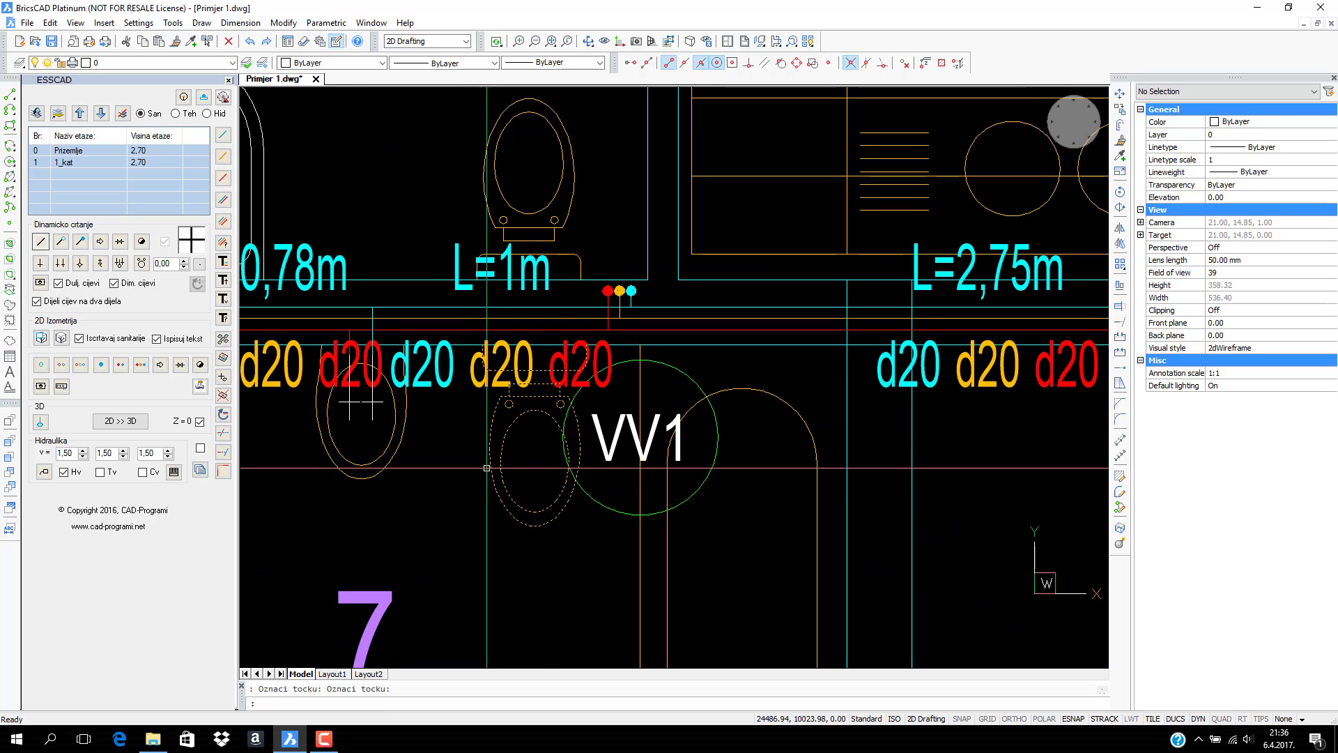
{"action": "mouse_move", "coordinate": [546, 497]}
{"action": "middle_mouse_down"}
{"action": "mouse_move", "coordinate": [508, 469]}
{"action": "mouse_move", "coordinate": [567, 479]}
{"action": "middle_mouse_up"}
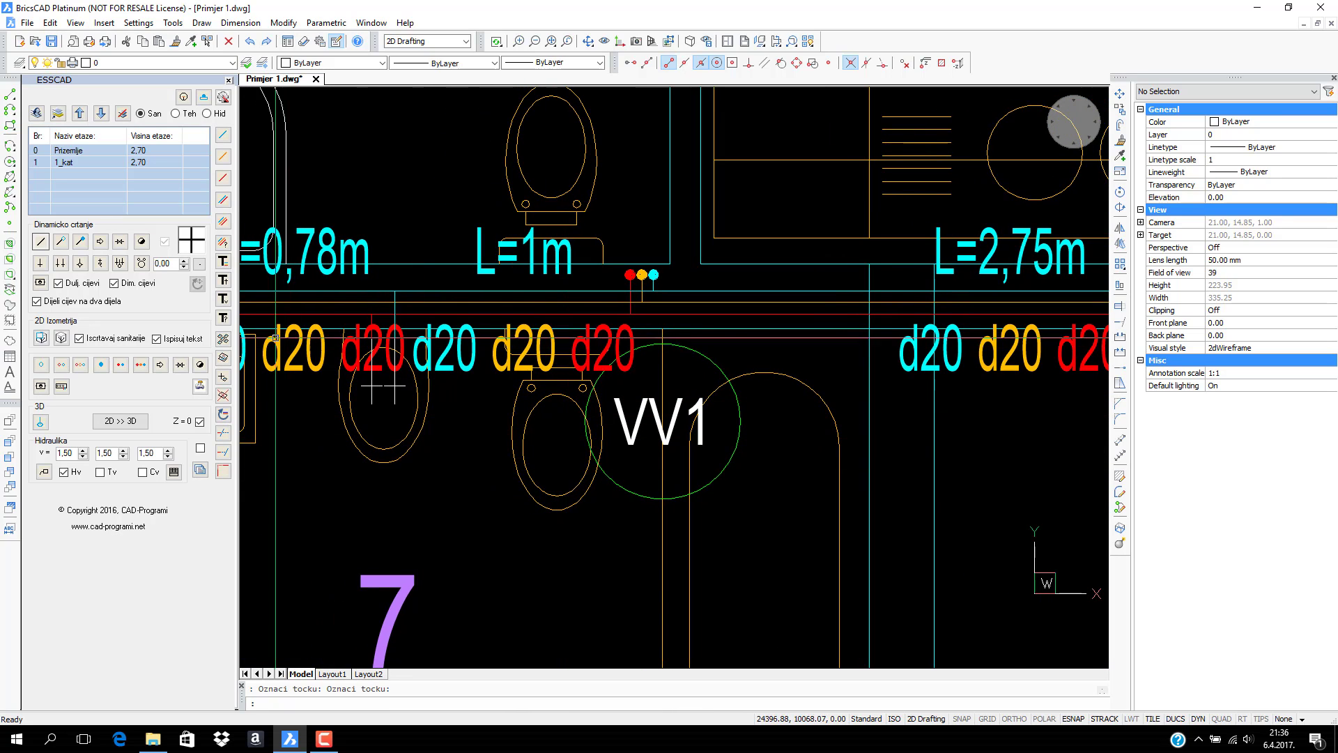
{"action": "left_click", "coordinate": [223, 138]}
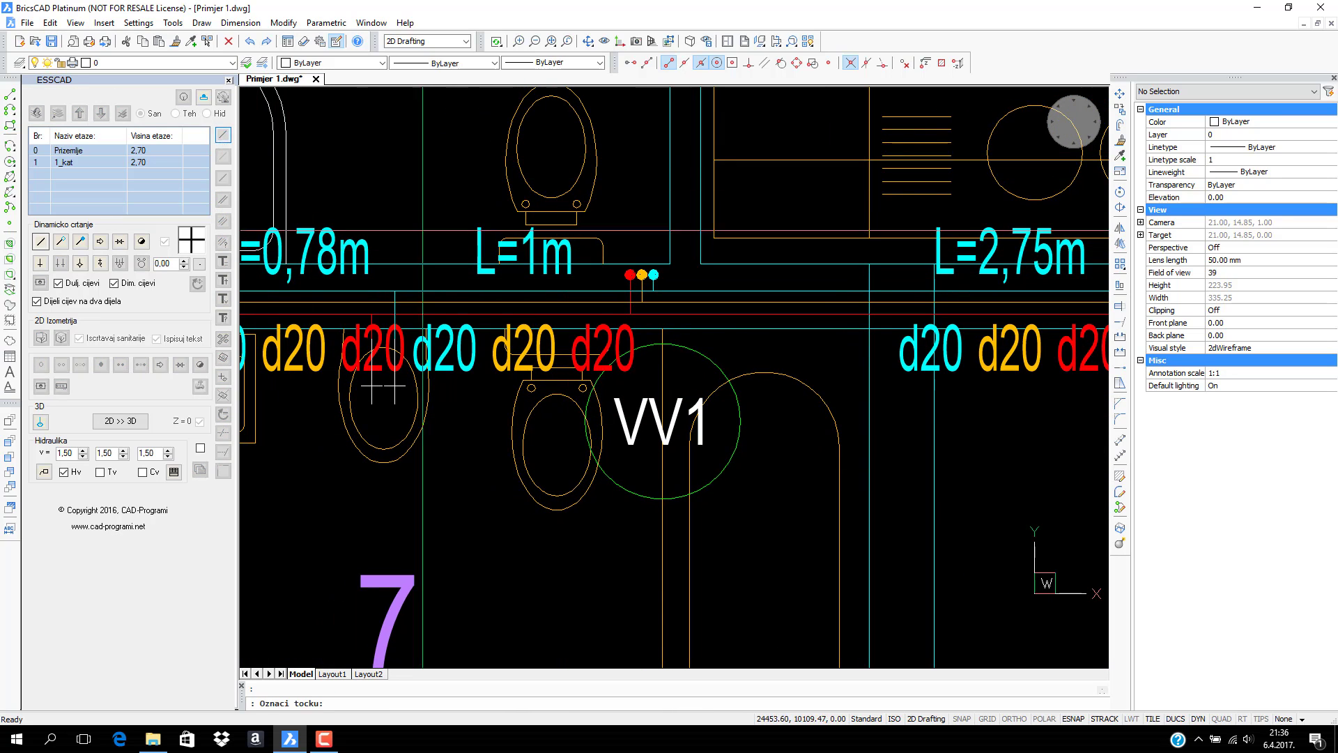
{"action": "scroll", "coordinate": [593, 327], "scroll_direction": "up", "scroll_amount": 2}
{"action": "scroll", "coordinate": [607, 271], "scroll_direction": "up", "scroll_amount": 2}
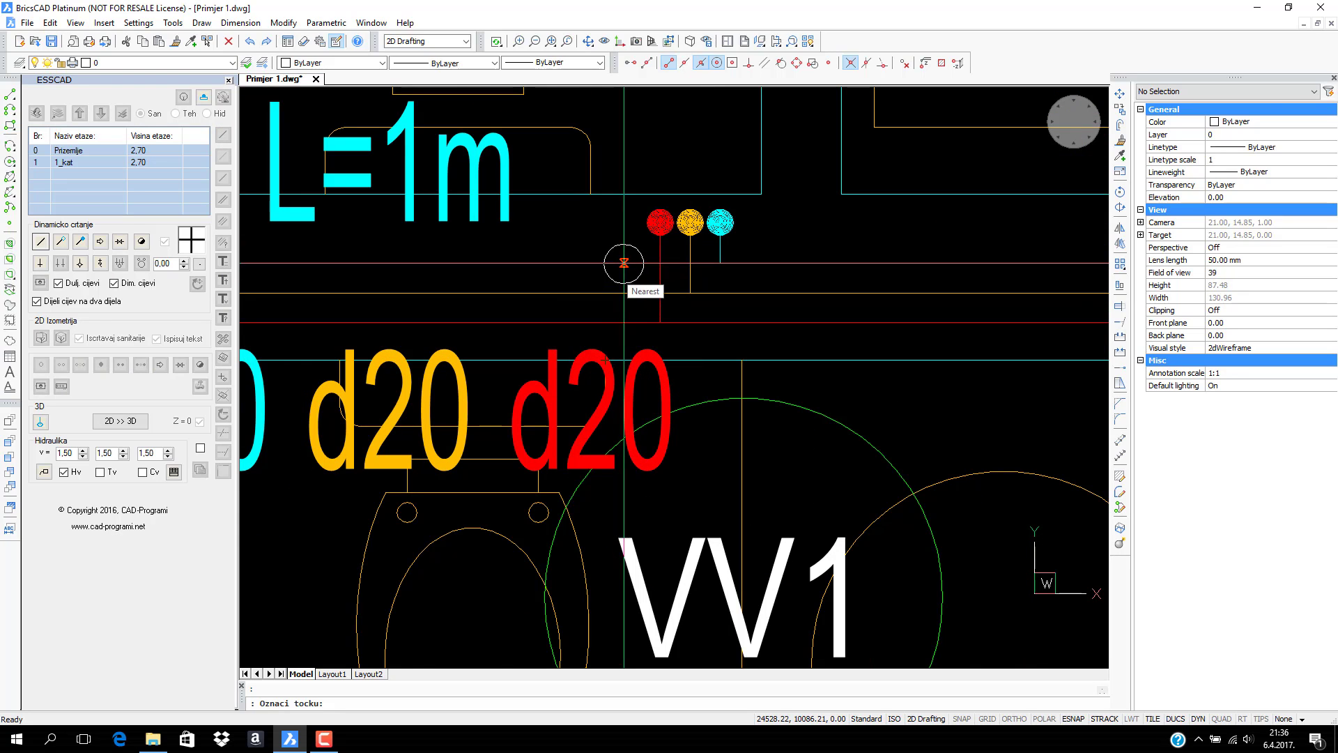
{"action": "left_click", "coordinate": [624, 262]}
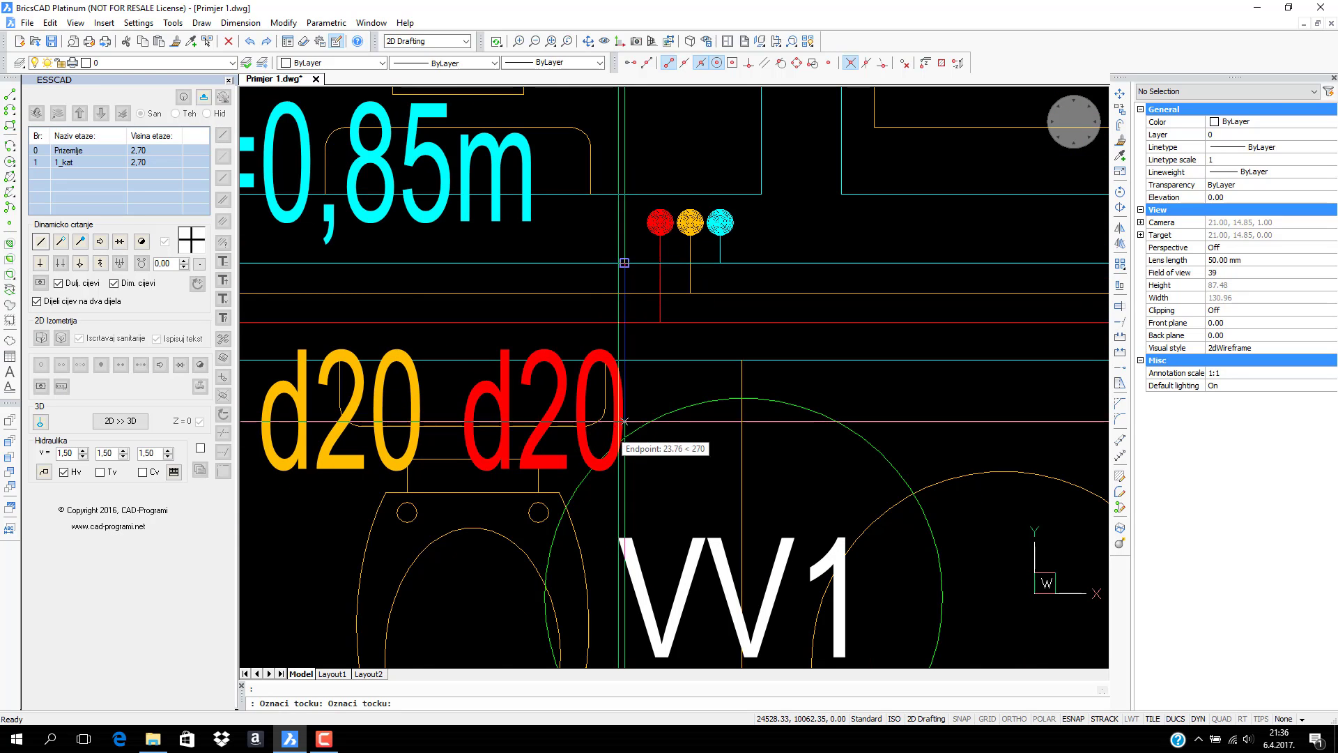
{"action": "left_click", "coordinate": [79, 268]}
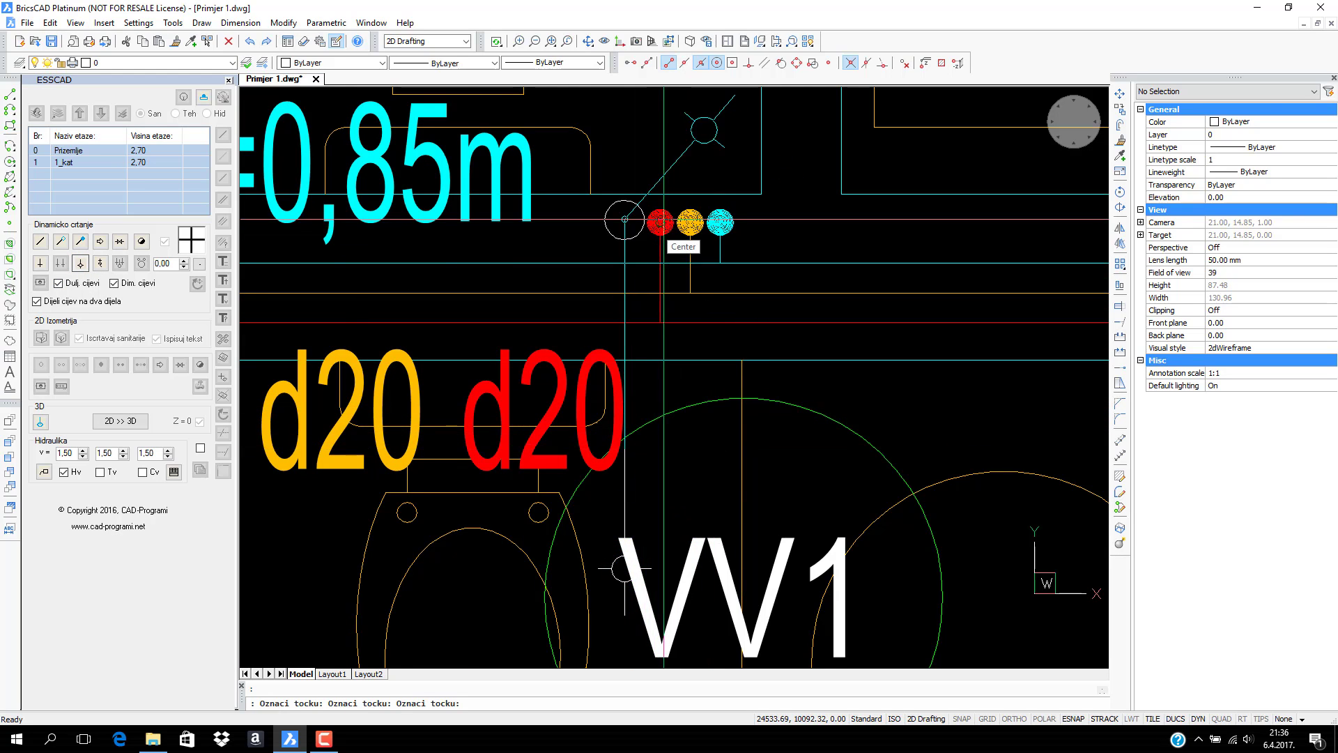
{"action": "middle_click_drag", "start_coordinate": [650, 193], "coordinate": [681, 452]}
{"action": "left_click", "coordinate": [655, 225]}
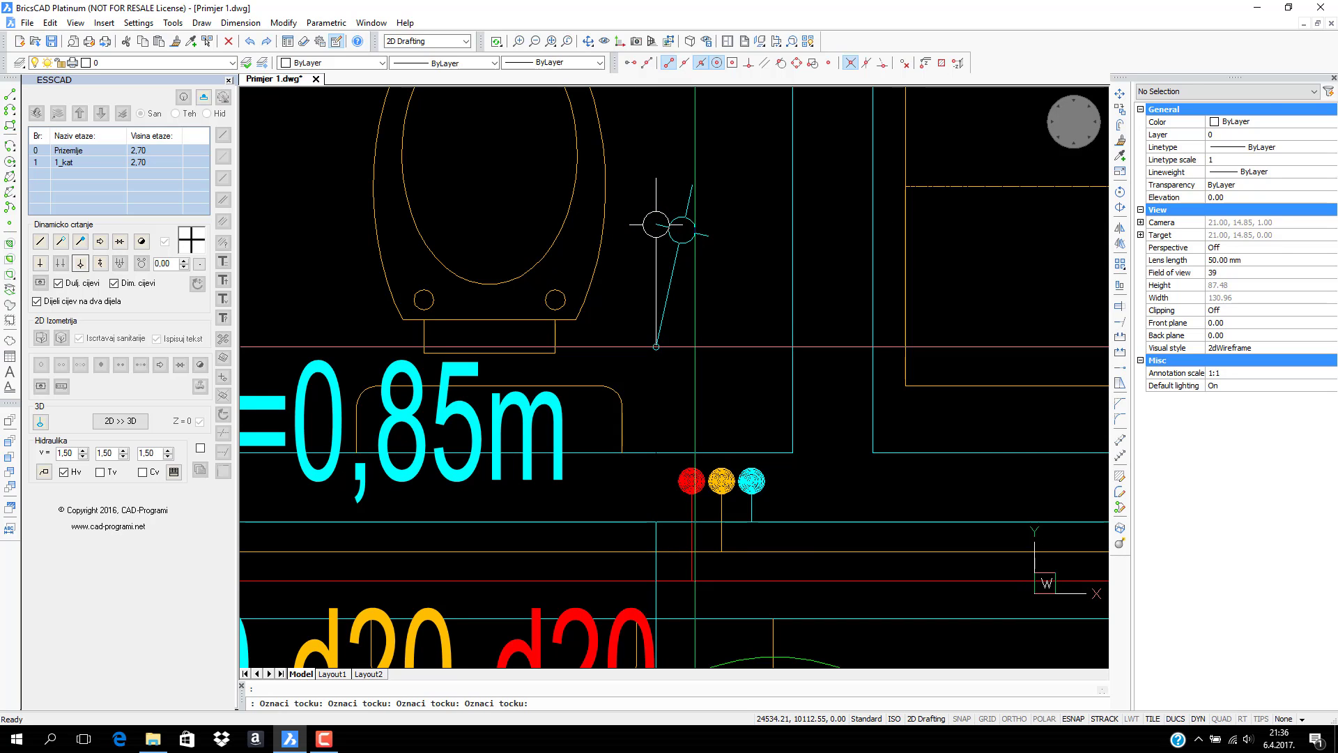
{"action": "right_click", "coordinate": [694, 346]}
Move the circled VV1 riser label a short distance to the right, clear of room 7's toilet fitting
{"action": "scroll", "coordinate": [696, 326], "scroll_direction": "down", "scroll_amount": 3}
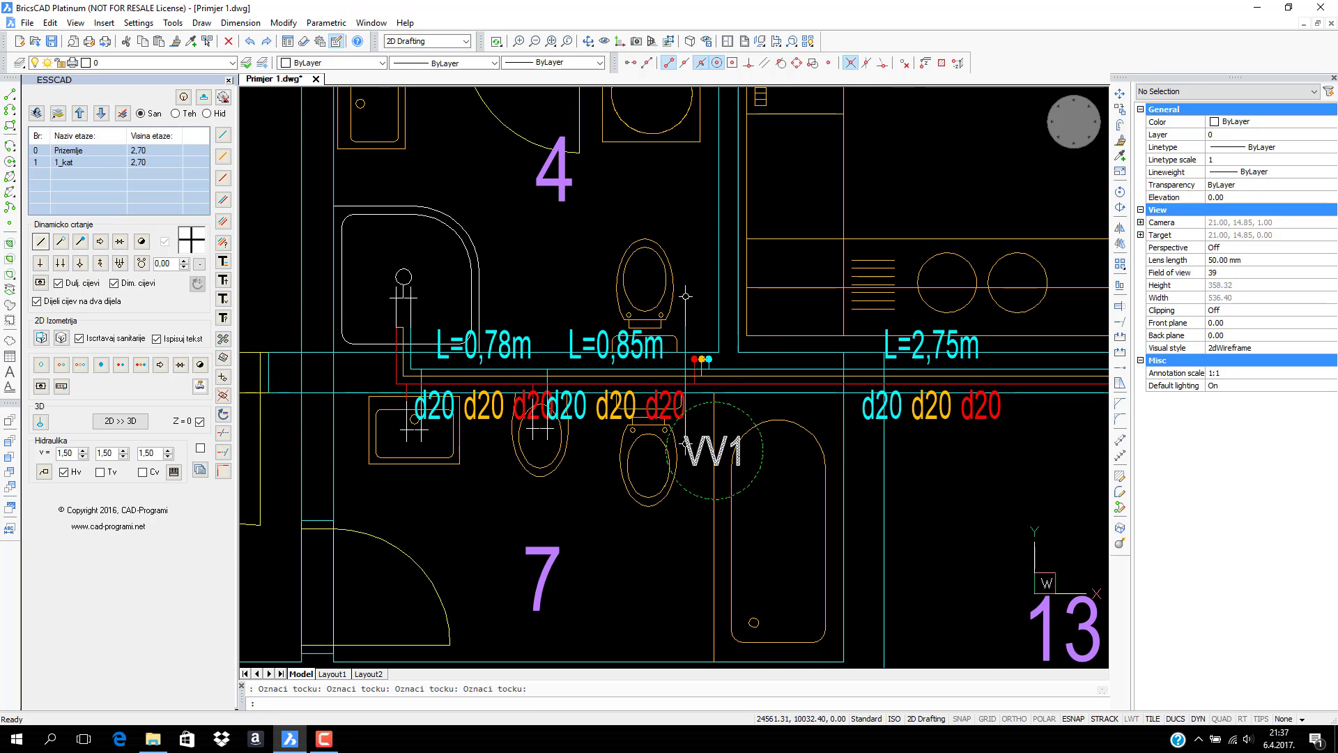
{"action": "left_click", "coordinate": [1120, 97]}
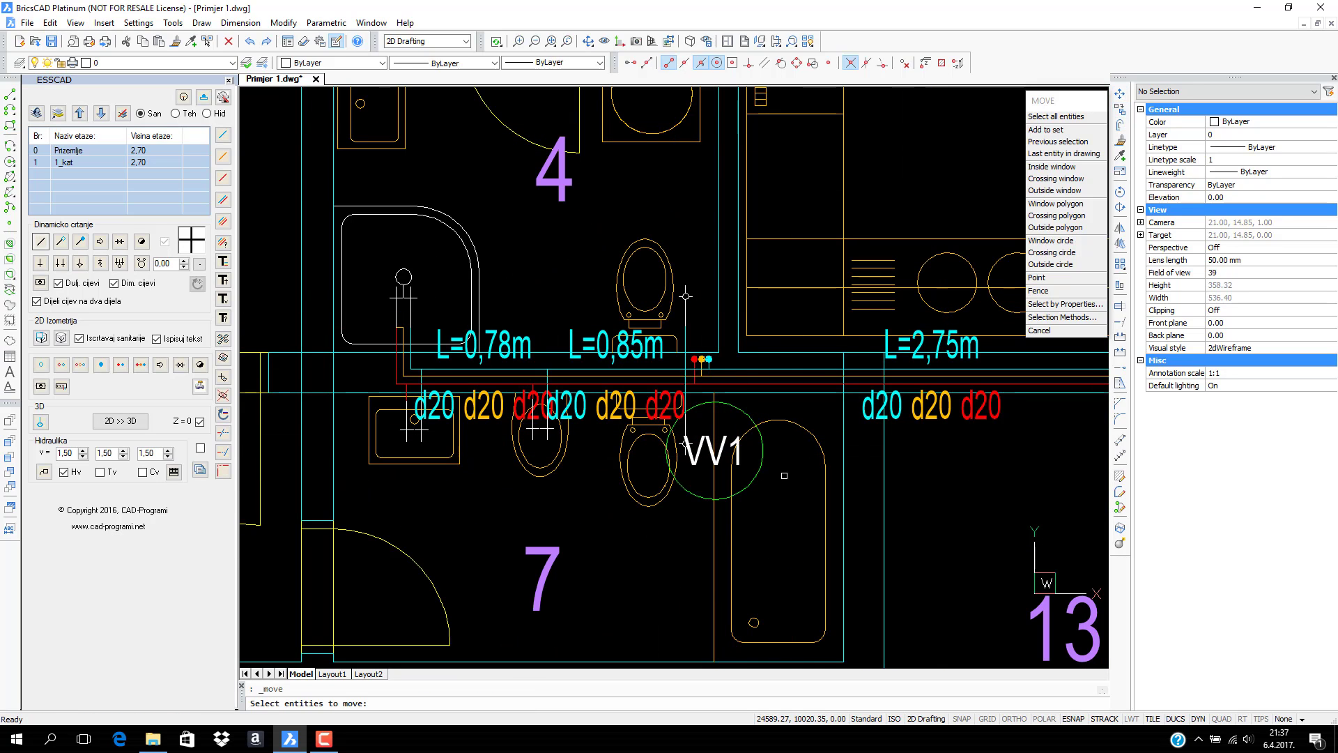
{"action": "left_click", "coordinate": [757, 479]}
{"action": "right_click", "coordinate": [756, 480]}
{"action": "left_click", "coordinate": [753, 481]}
{"action": "left_click", "coordinate": [779, 481]}
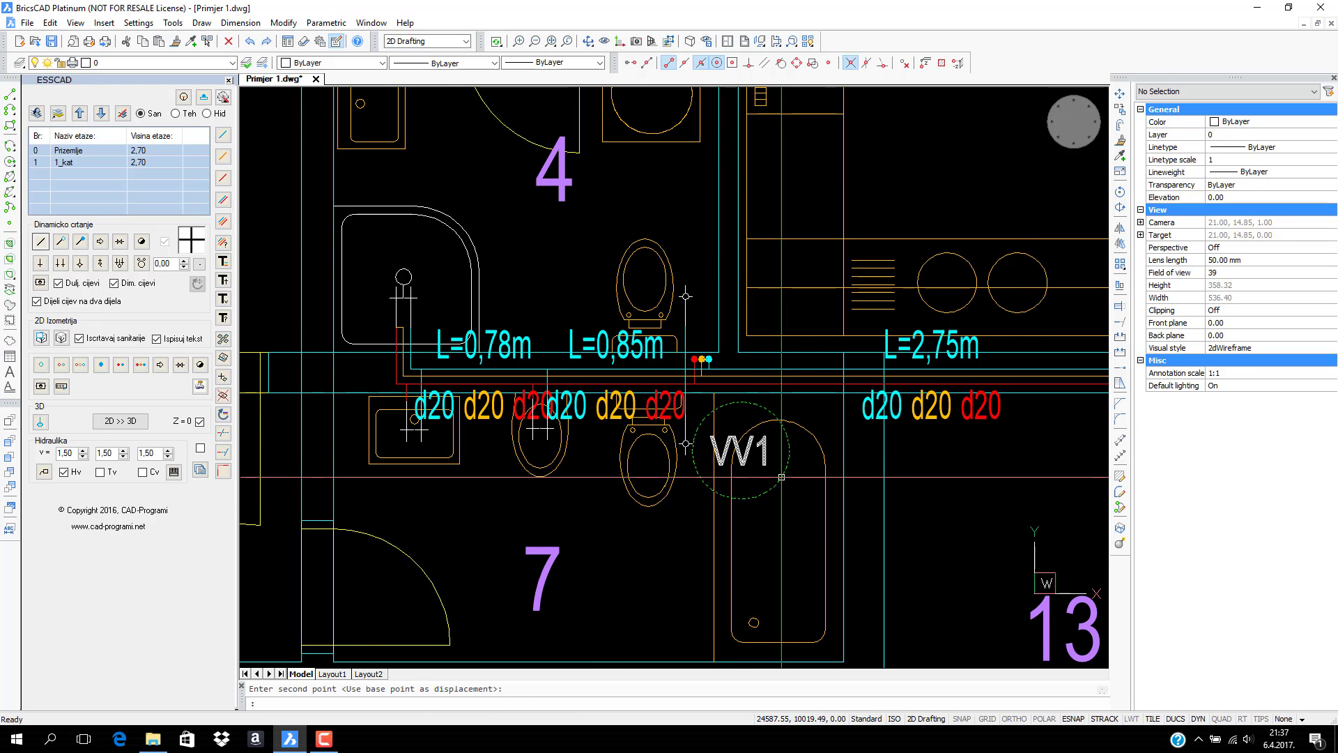
Branch cold, circulation and hot water off the run in room 4, about 1.47 m past the shower, and turn them toward the washbasin wall
{"action": "scroll", "coordinate": [775, 482], "scroll_direction": "down", "scroll_amount": 2}
{"action": "middle_click_drag", "start_coordinate": [768, 505], "coordinate": [790, 548]}
{"action": "scroll", "coordinate": [599, 496], "scroll_direction": "up", "scroll_amount": 1}
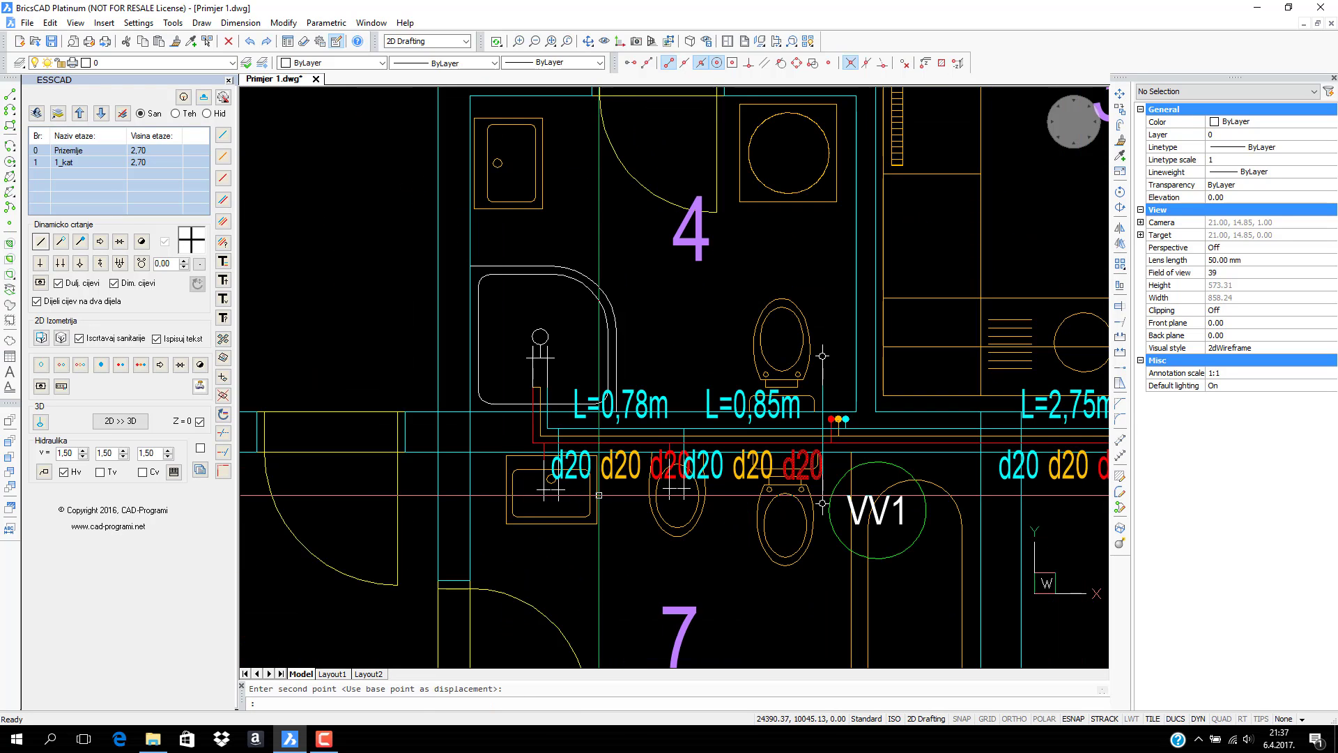
{"action": "middle_click_drag", "start_coordinate": [620, 499], "coordinate": [586, 580]}
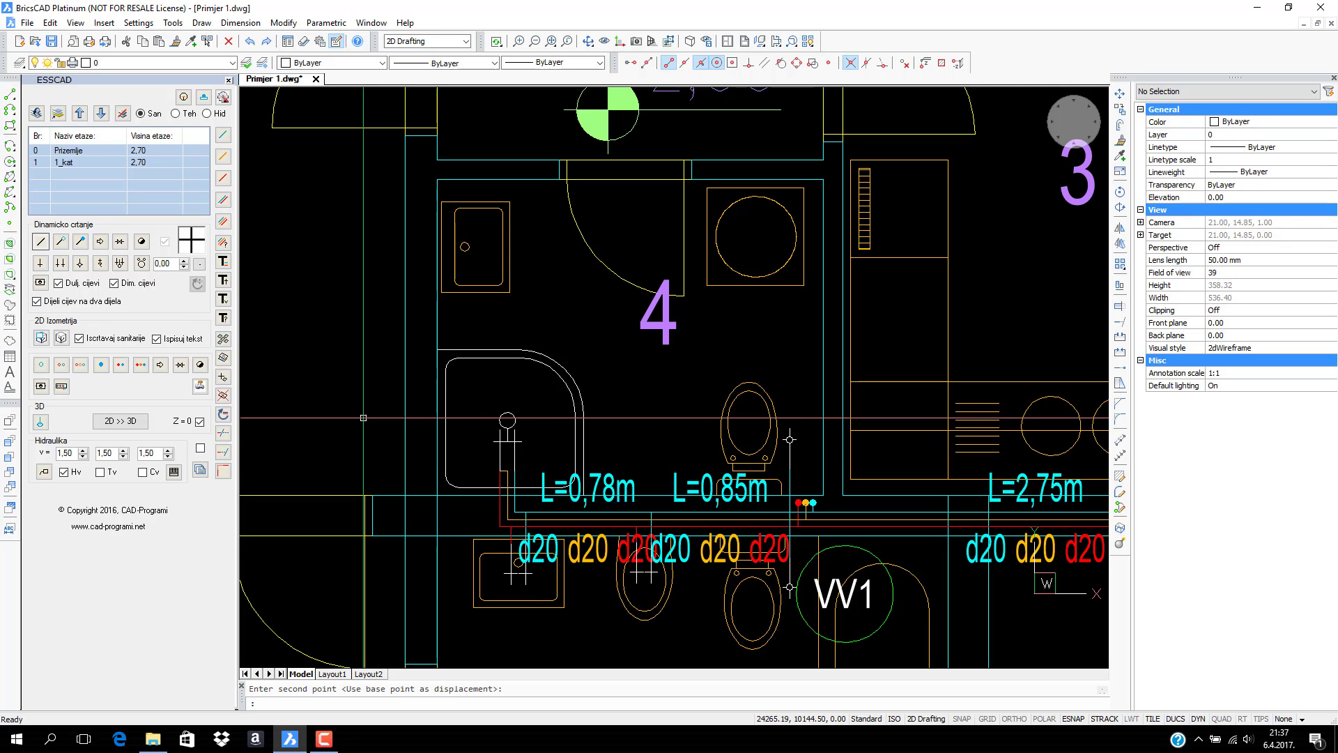
{"action": "left_click", "coordinate": [224, 225]}
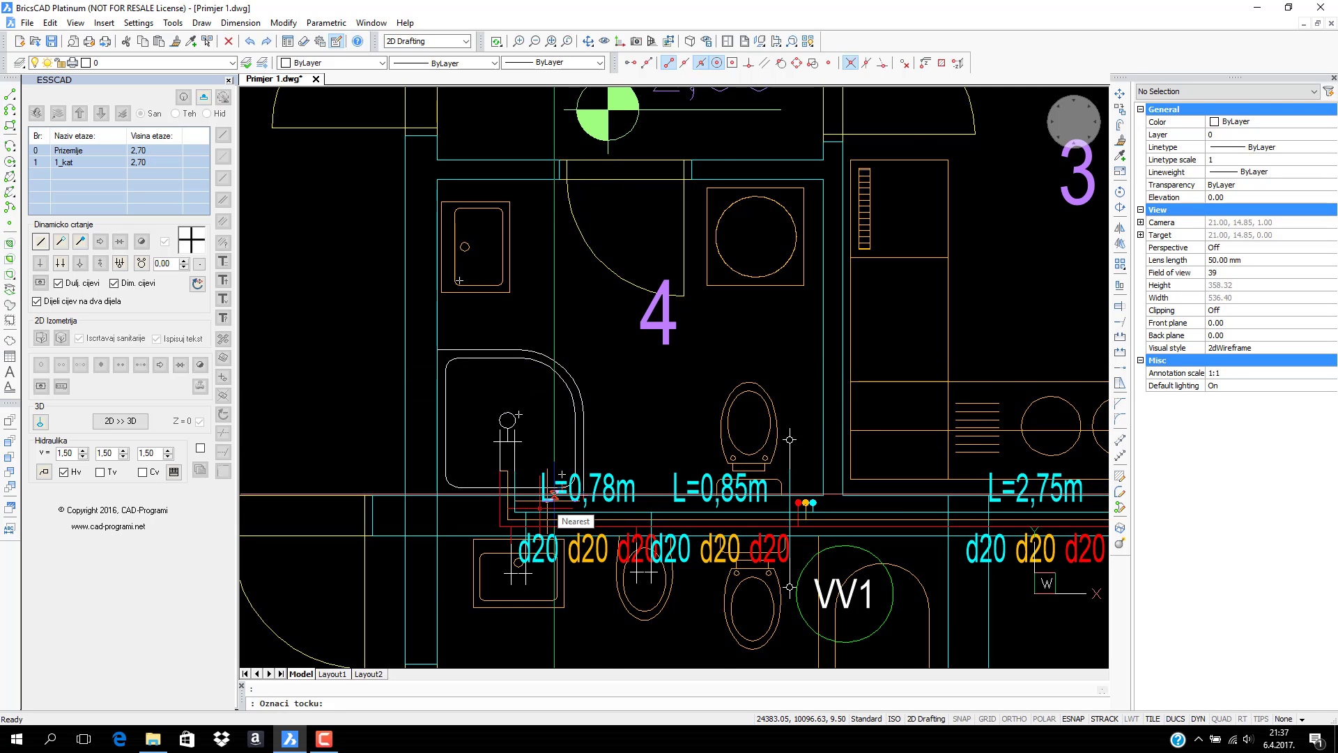
{"action": "scroll", "coordinate": [553, 500], "scroll_direction": "up", "scroll_amount": 2}
{"action": "scroll", "coordinate": [560, 517], "scroll_direction": "up", "scroll_amount": 4}
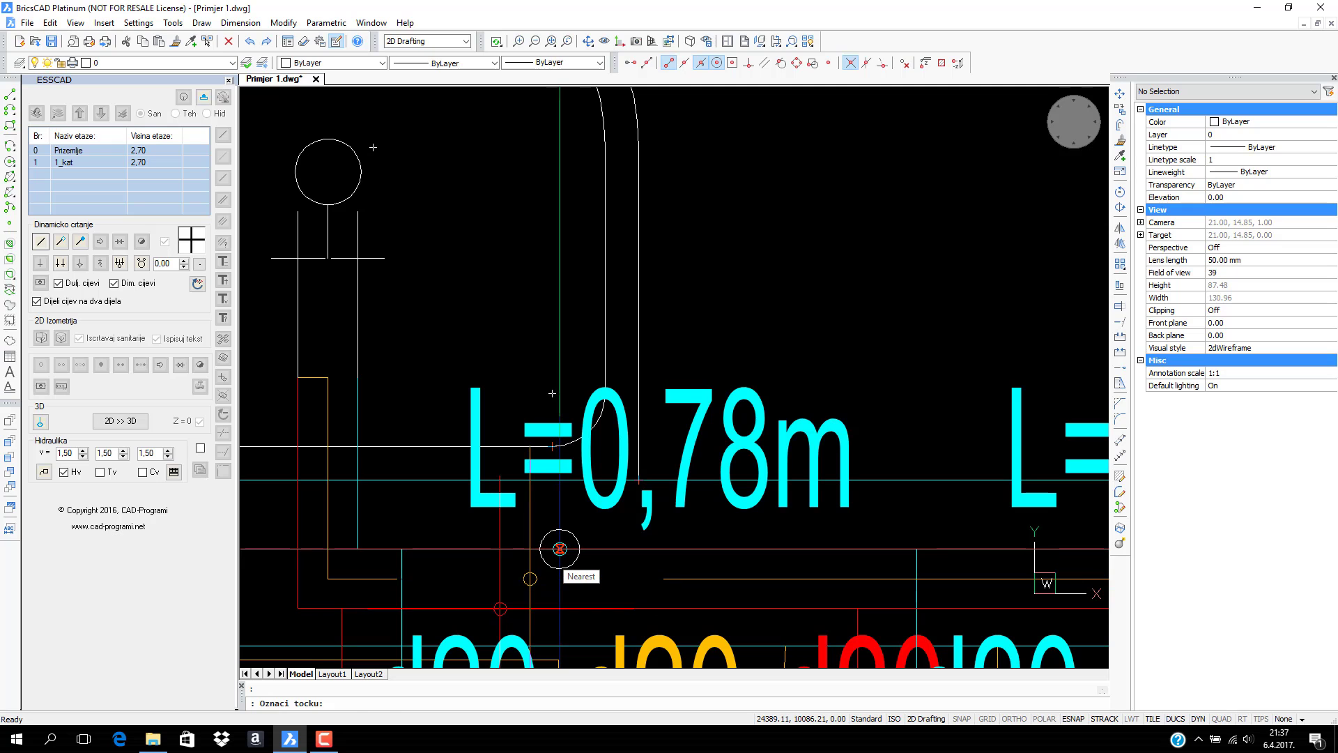
{"action": "scroll", "coordinate": [555, 537], "scroll_direction": "down", "scroll_amount": 4}
{"action": "scroll", "coordinate": [529, 390], "scroll_direction": "up", "scroll_amount": 1}
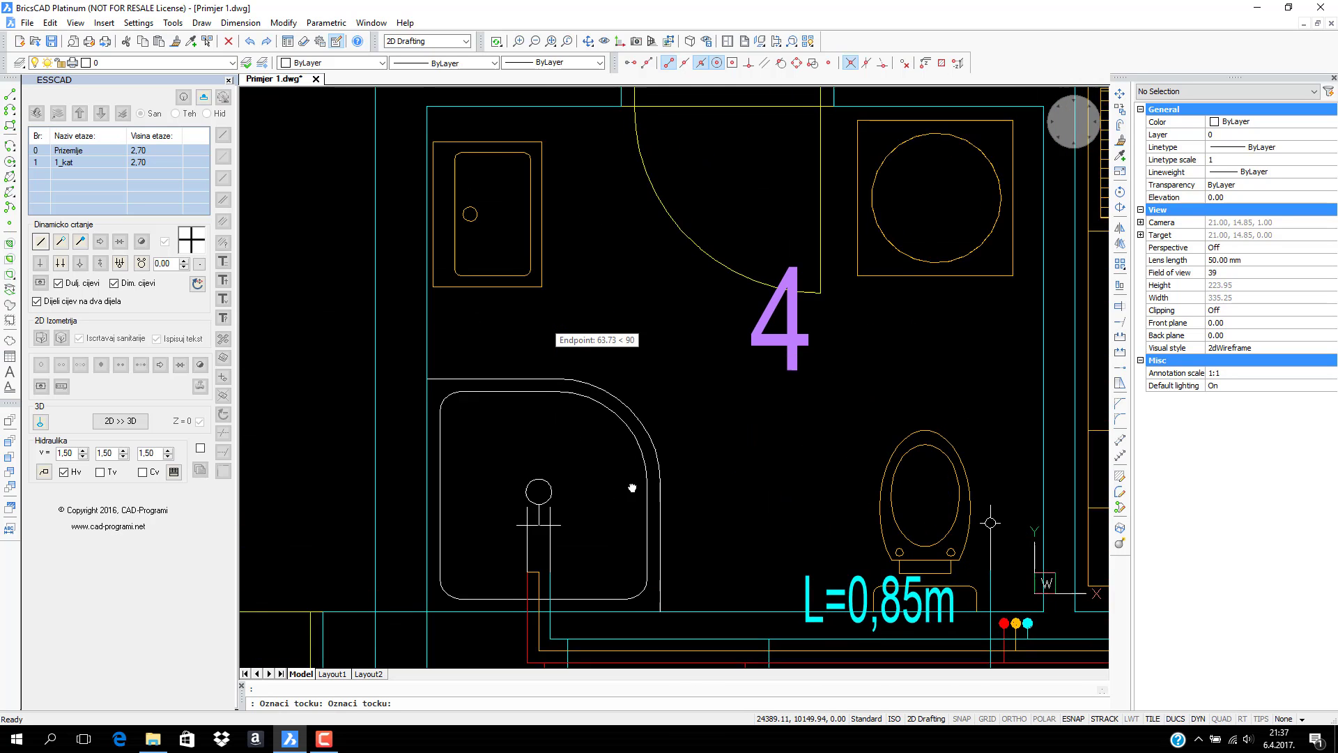
{"action": "scroll", "coordinate": [627, 292], "scroll_direction": "up", "scroll_amount": 2}
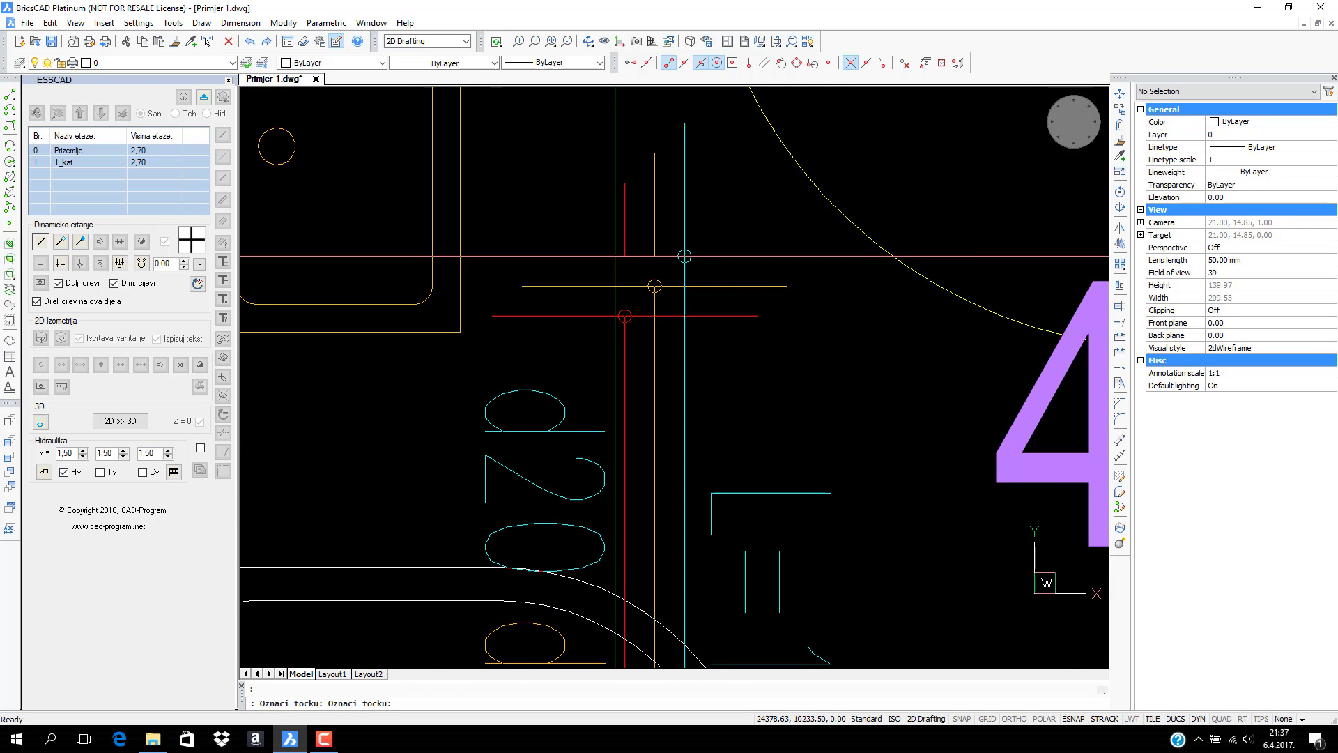
{"action": "left_click", "coordinate": [615, 256]}
{"action": "scroll", "coordinate": [616, 256], "scroll_direction": "down", "scroll_amount": 2}
{"action": "middle_click_drag", "start_coordinate": [479, 290], "coordinate": [648, 334]}
{"action": "scroll", "coordinate": [604, 300], "scroll_direction": "up", "scroll_amount": 2}
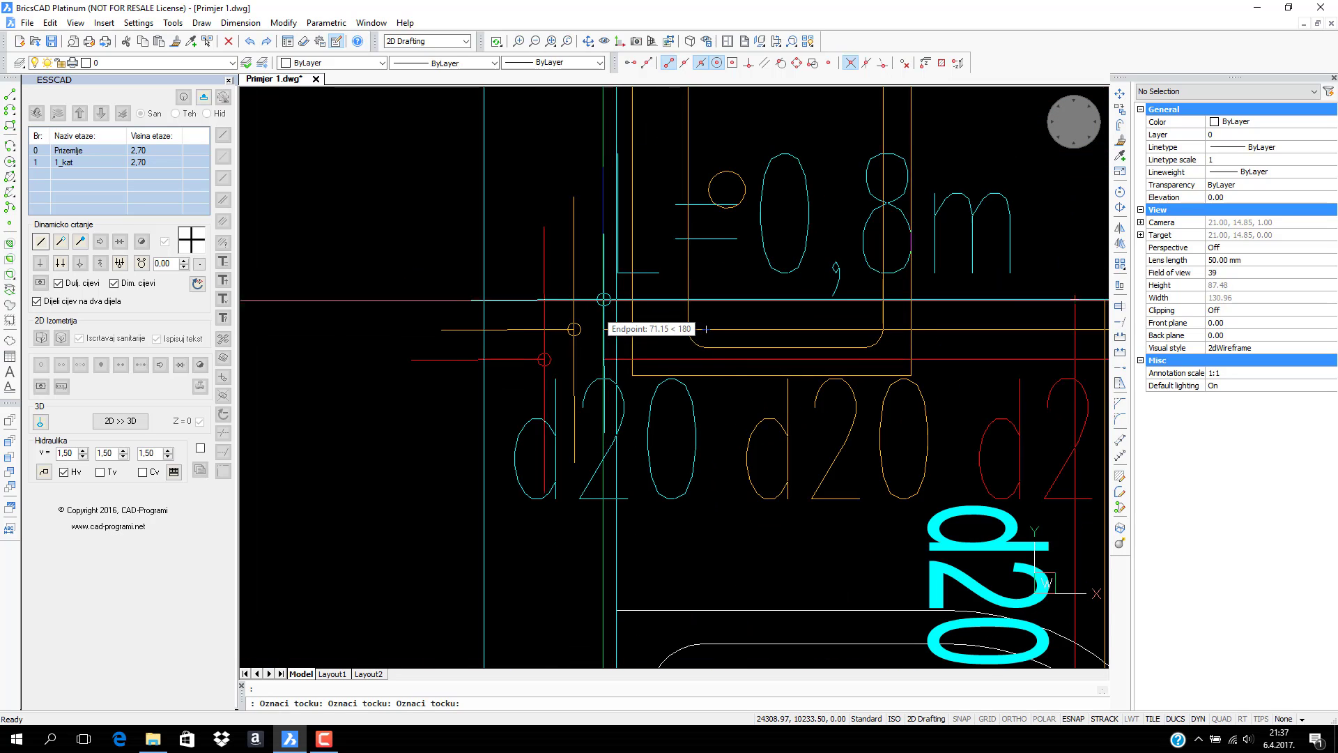
End the pipes about 0.82 m along with vertical pipe sections in the wall, then continue to room 4's washbasin and place its fitting
{"action": "left_click", "coordinate": [66, 241]}
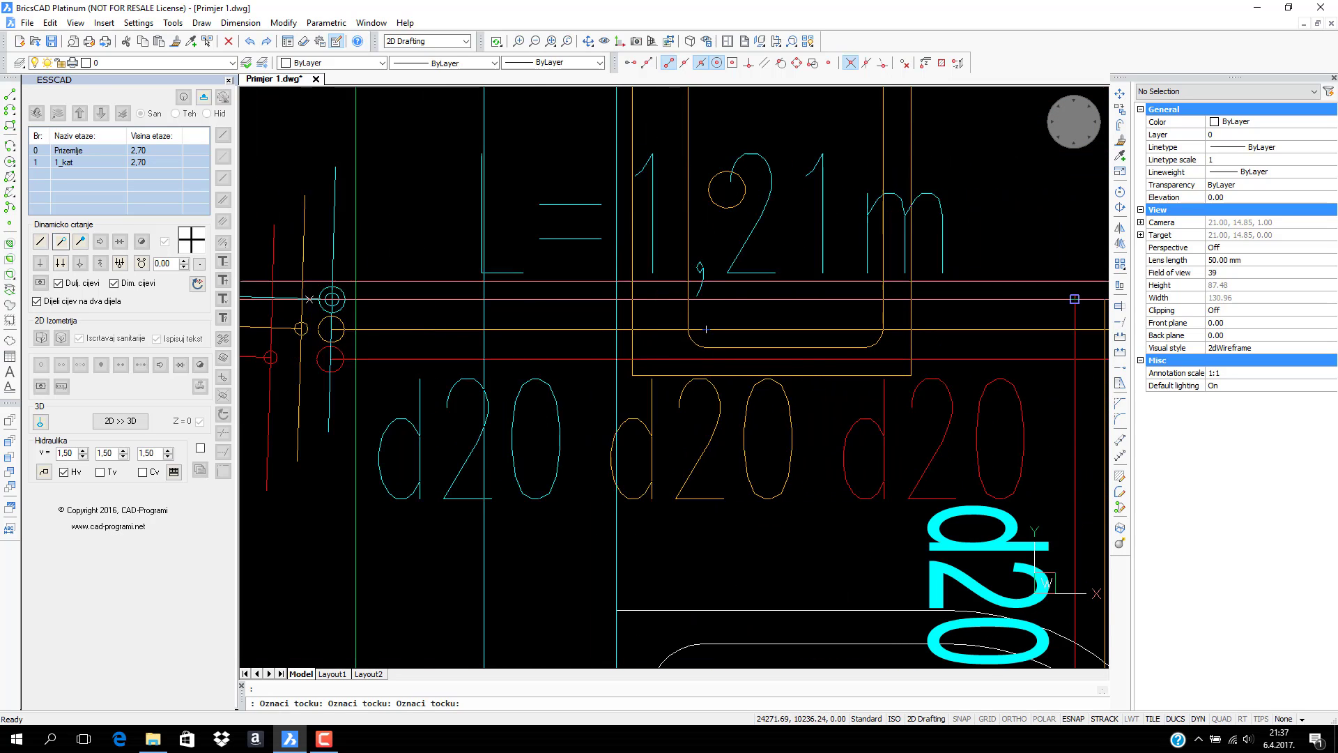
{"action": "left_click", "coordinate": [706, 328]}
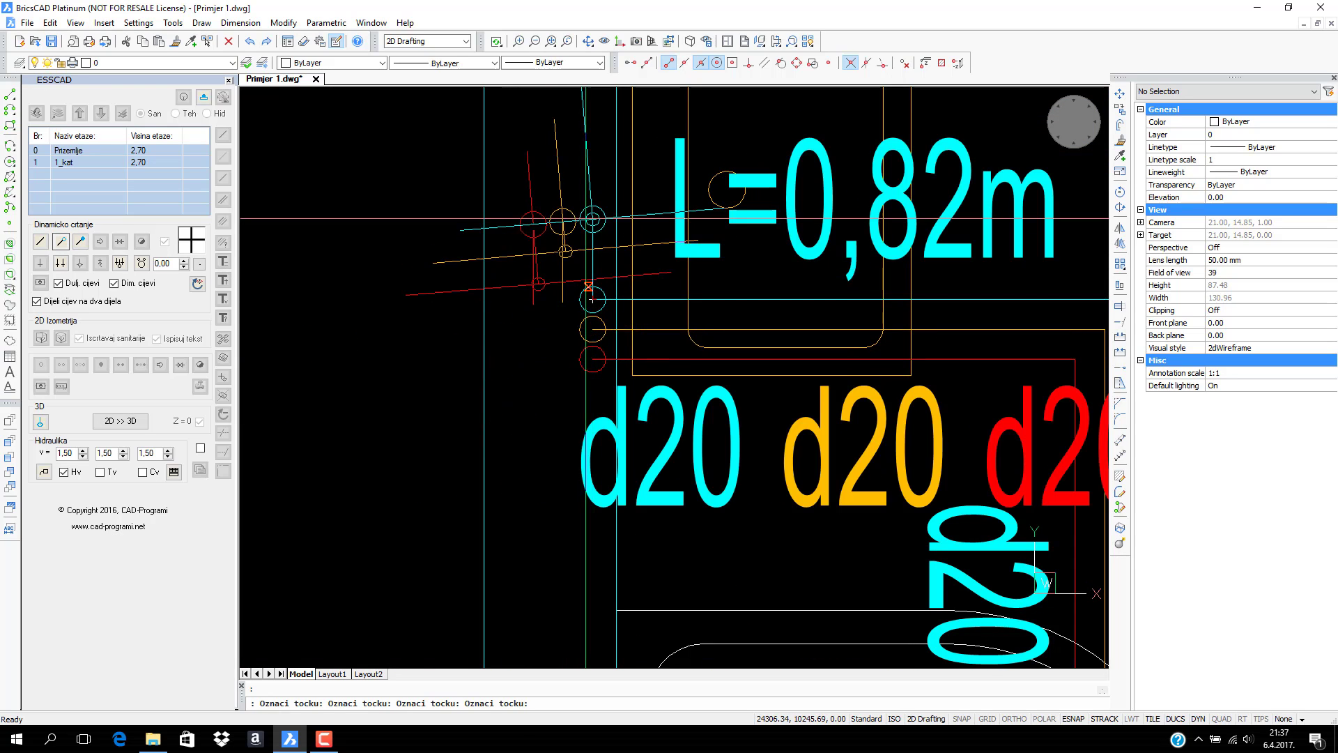
{"action": "left_click", "coordinate": [41, 242]}
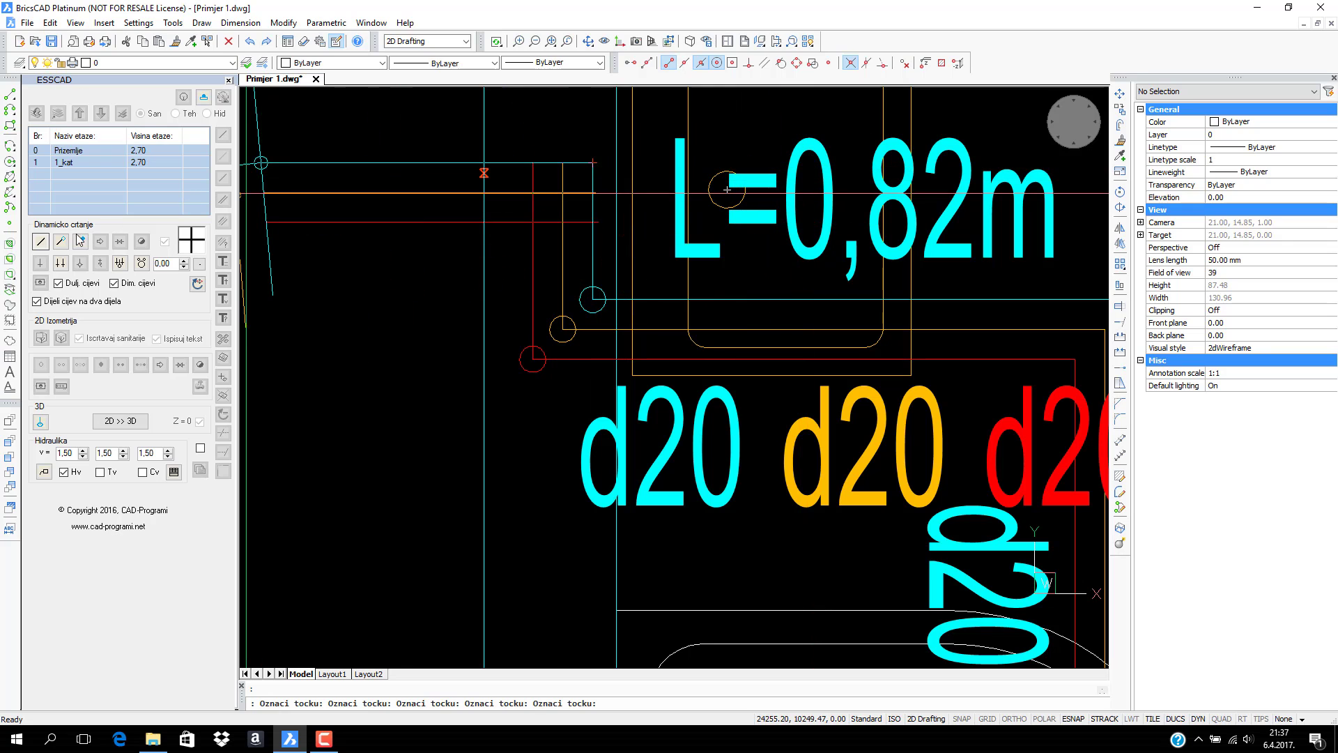
{"action": "scroll", "coordinate": [672, 153], "scroll_direction": "up", "scroll_amount": 2}
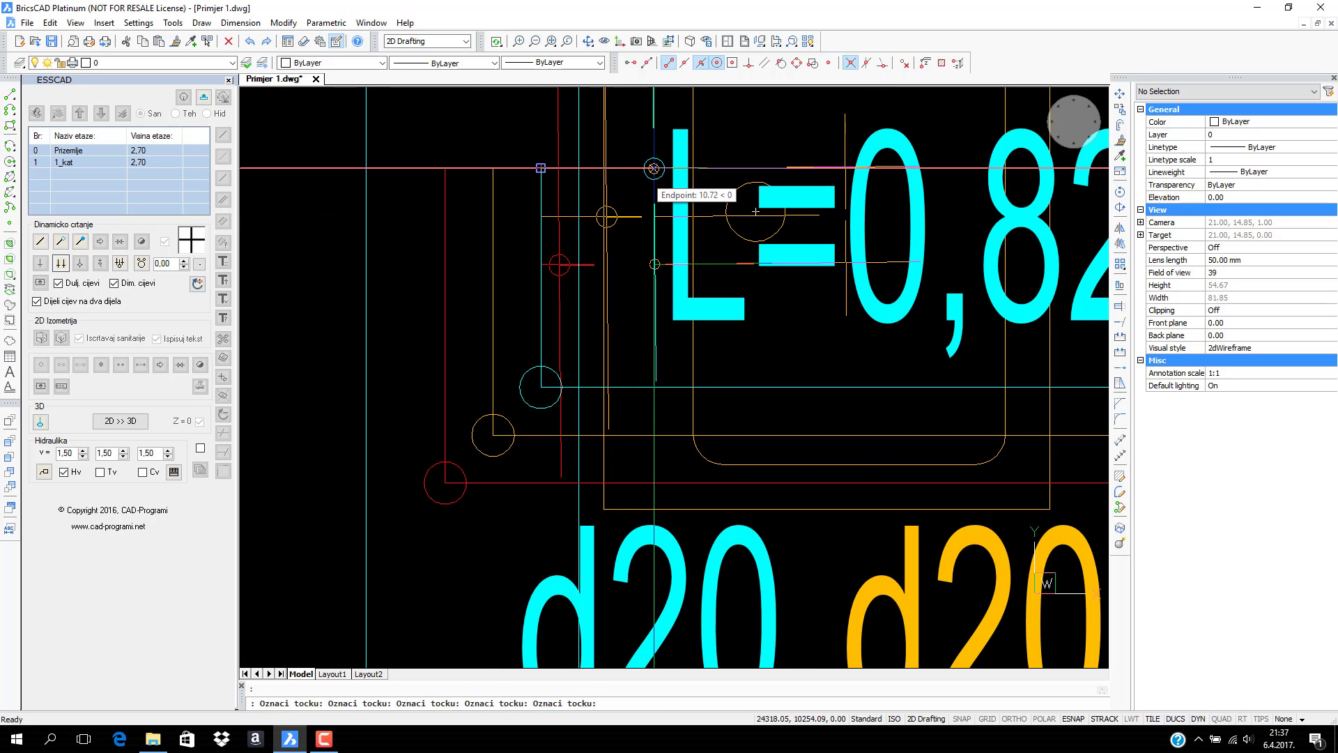
{"action": "left_click", "coordinate": [654, 168]}
{"action": "scroll", "coordinate": [634, 228], "scroll_direction": "down", "scroll_amount": 3}
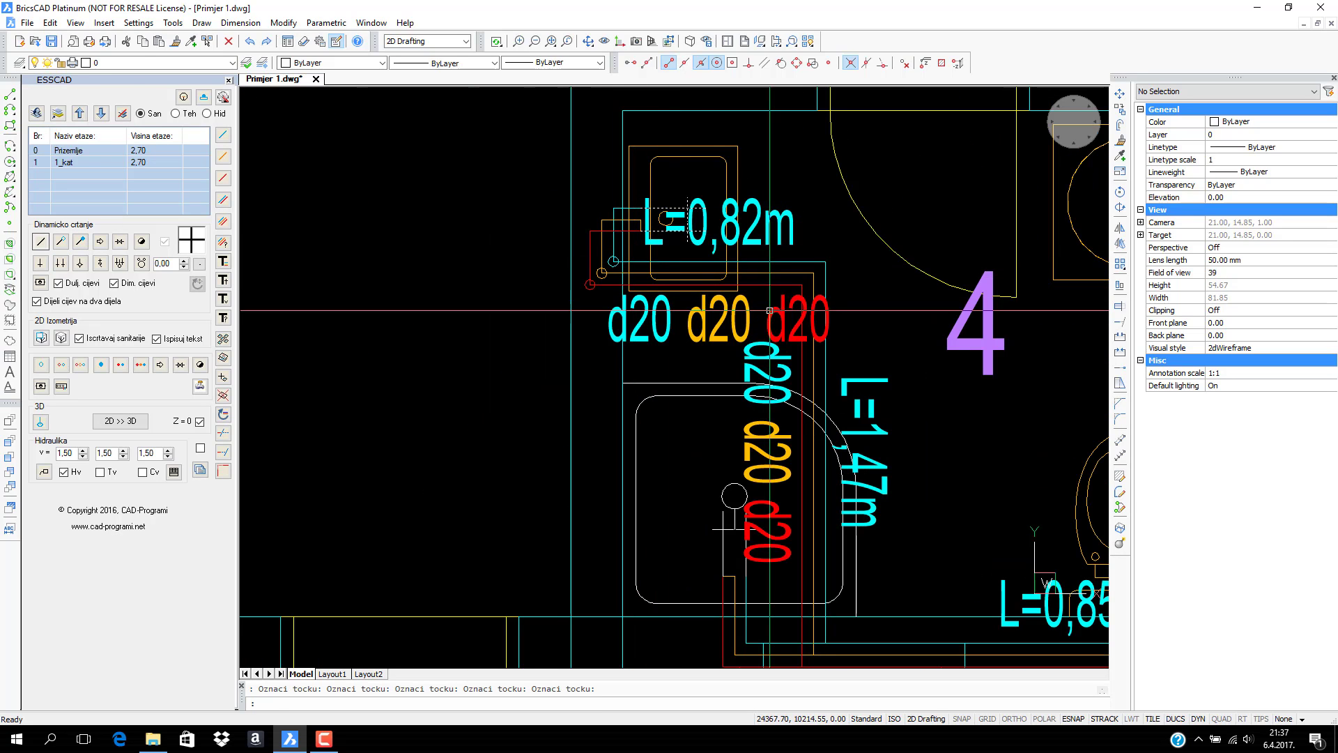
Branch cold water off the run just right of the risers, about 1.59 m up the wall, and end it with room 4's washing machine symbol
{"action": "mouse_move", "coordinate": [770, 322]}
{"action": "middle_mouse_down"}
{"action": "mouse_move", "coordinate": [595, 261]}
{"action": "mouse_move", "coordinate": [369, 249]}
{"action": "mouse_move", "coordinate": [248, 182]}
{"action": "middle_mouse_up"}
{"action": "left_click", "coordinate": [222, 140]}
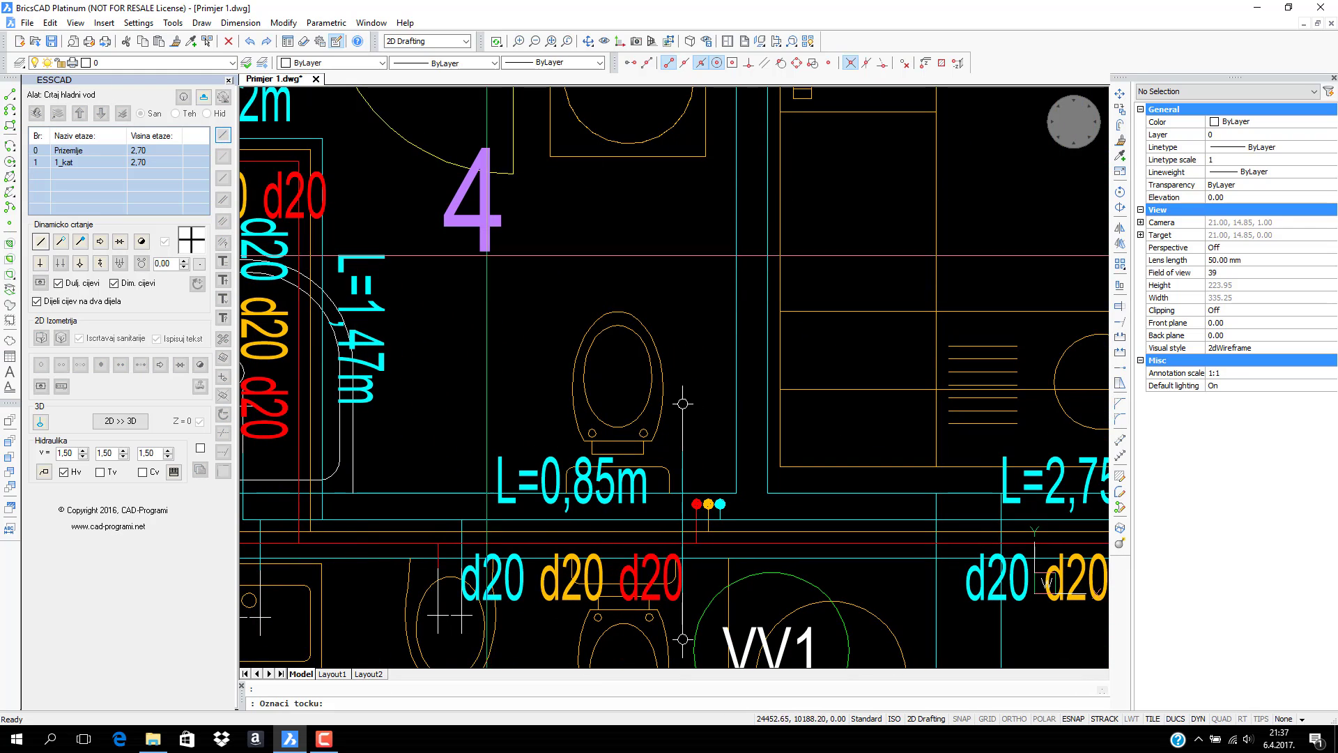
{"action": "scroll", "coordinate": [763, 514], "scroll_direction": "up", "scroll_amount": 3}
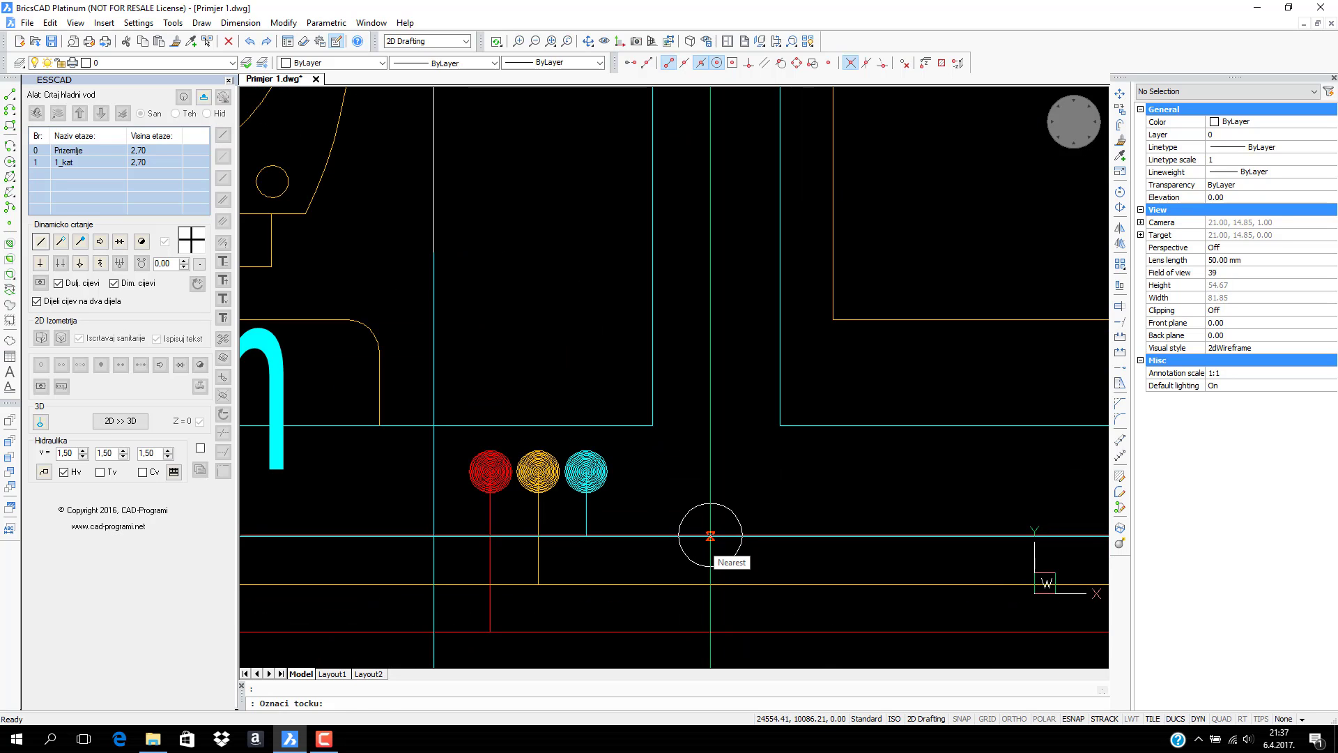
{"action": "scroll", "coordinate": [717, 524], "scroll_direction": "down", "scroll_amount": 3}
{"action": "middle_click_drag", "start_coordinate": [751, 333], "coordinate": [786, 562]}
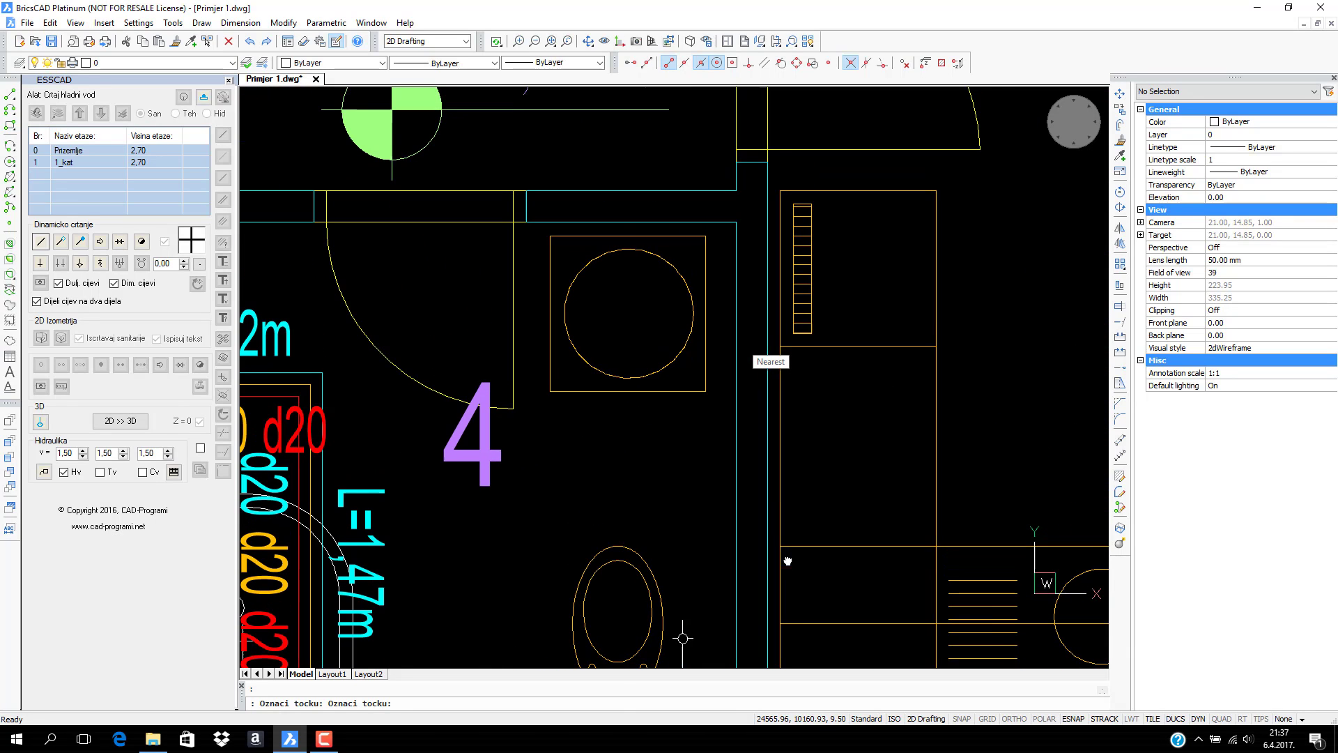
{"action": "scroll", "coordinate": [751, 334], "scroll_direction": "up", "scroll_amount": 2}
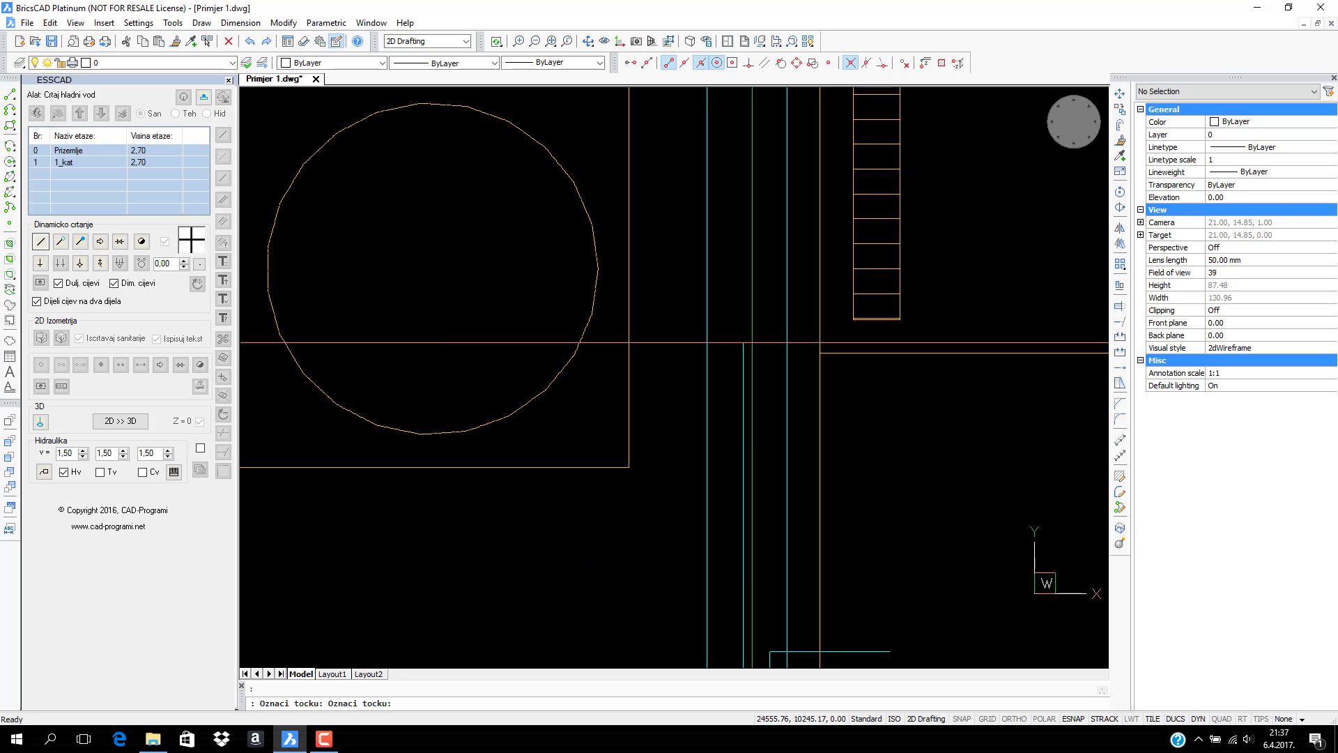
{"action": "left_click", "coordinate": [432, 268]}
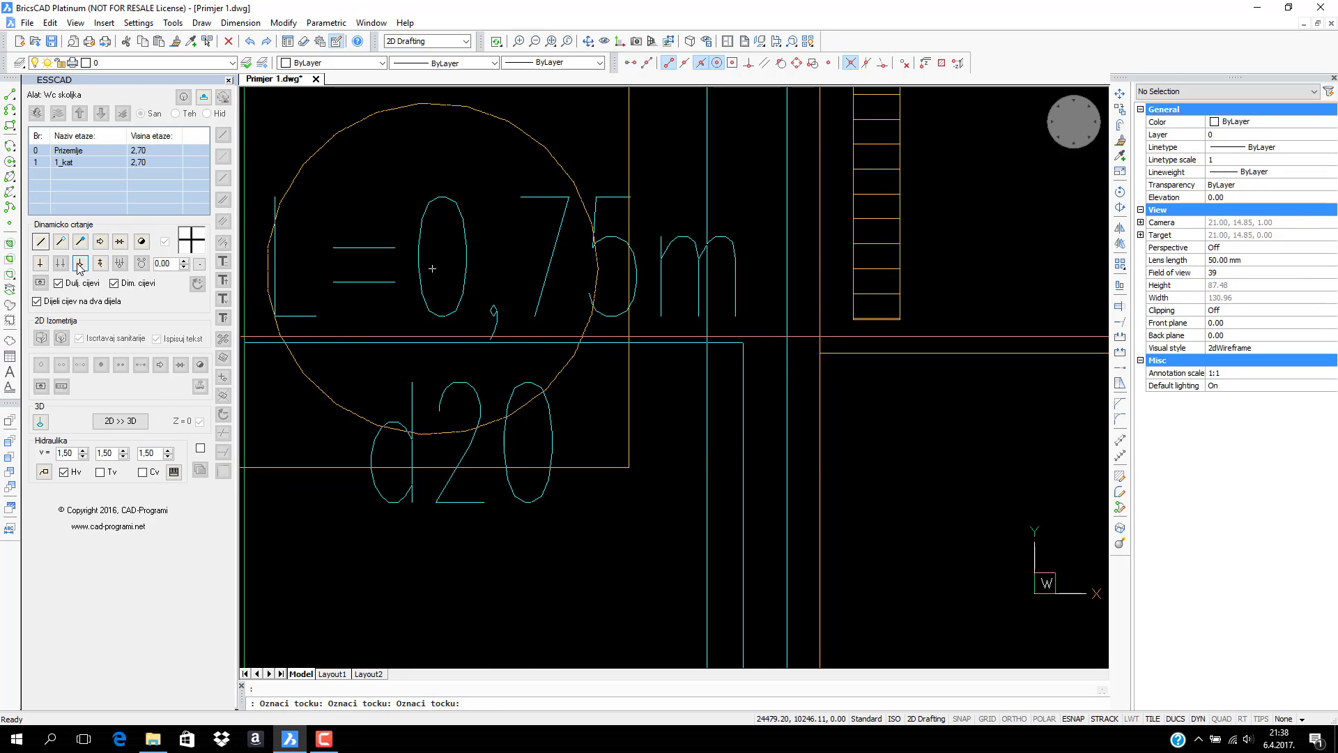
{"action": "left_click", "coordinate": [102, 263]}
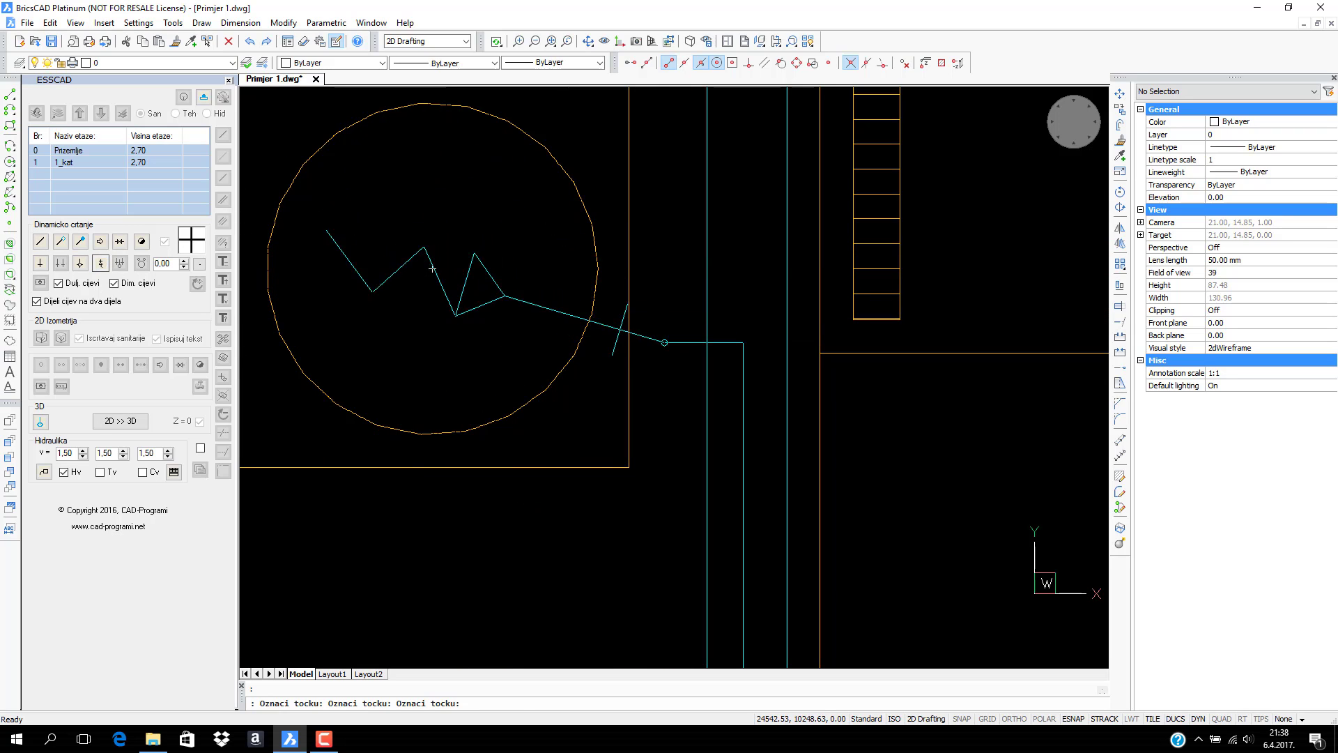
{"action": "left_click", "coordinate": [667, 342]}
{"action": "key", "text": "Return"}
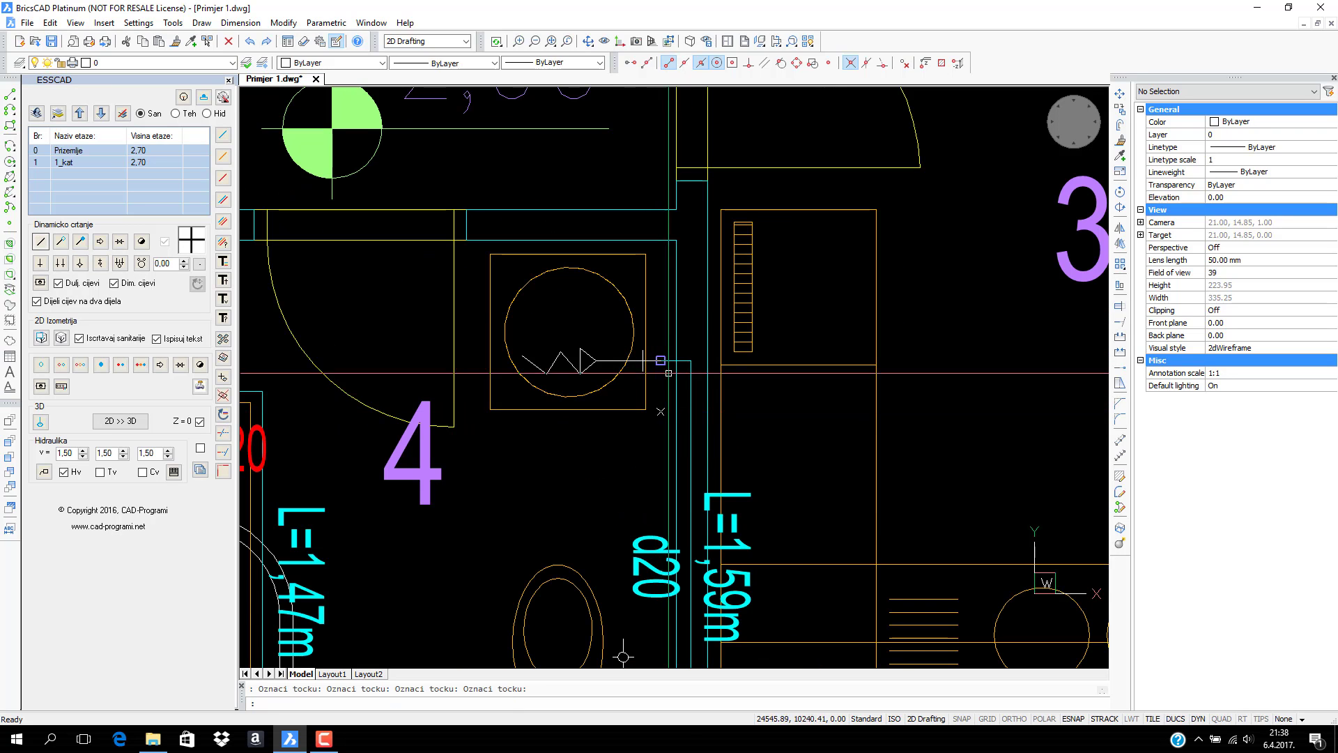
{"action": "scroll", "coordinate": [690, 412], "scroll_direction": "down", "scroll_amount": 4}
{"action": "middle_click_drag", "start_coordinate": [803, 438], "coordinate": [807, 188]}
{"action": "scroll", "coordinate": [805, 333], "scroll_direction": "up", "scroll_amount": 3}
{"action": "scroll", "coordinate": [805, 334], "scroll_direction": "up", "scroll_amount": 1}
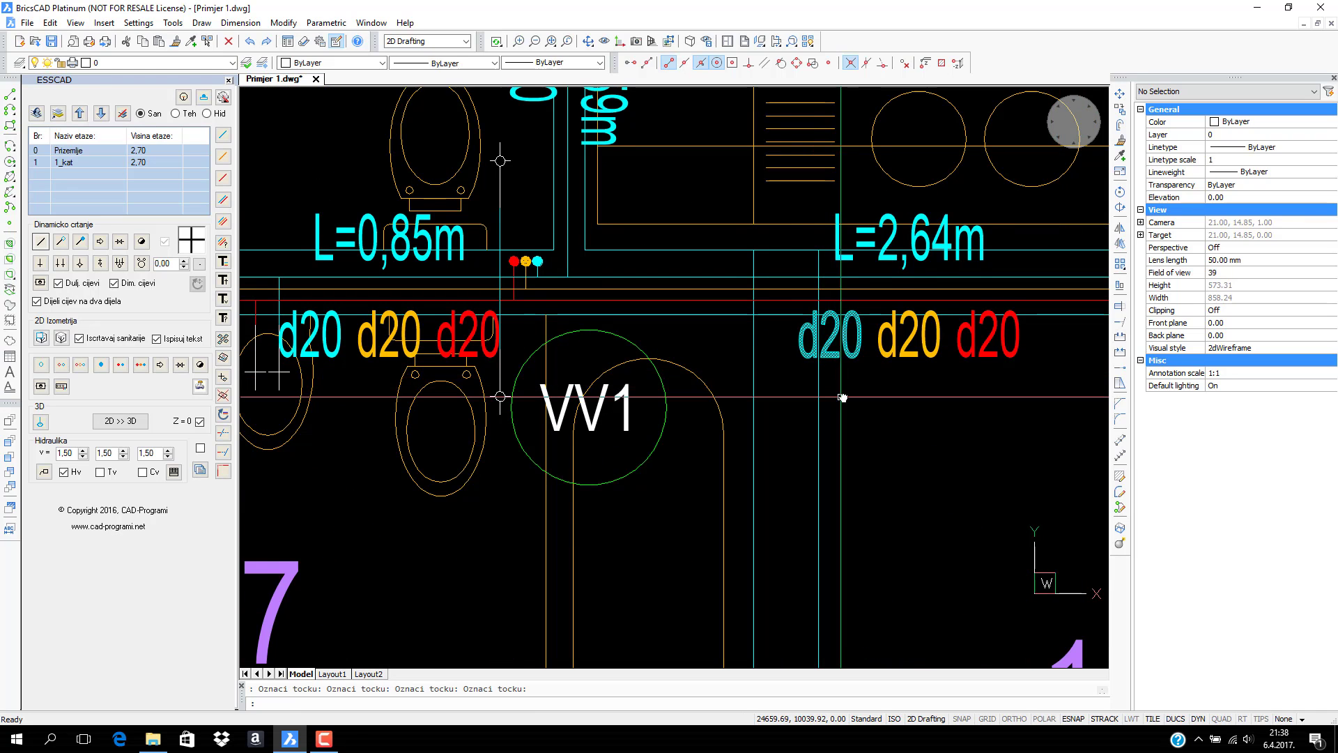
Branch cold, circulation and hot water off the run about 2.01 m before the heater, and turn them into the wall beside room 7's bathtub
{"action": "middle_click_drag", "start_coordinate": [842, 394], "coordinate": [840, 308]}
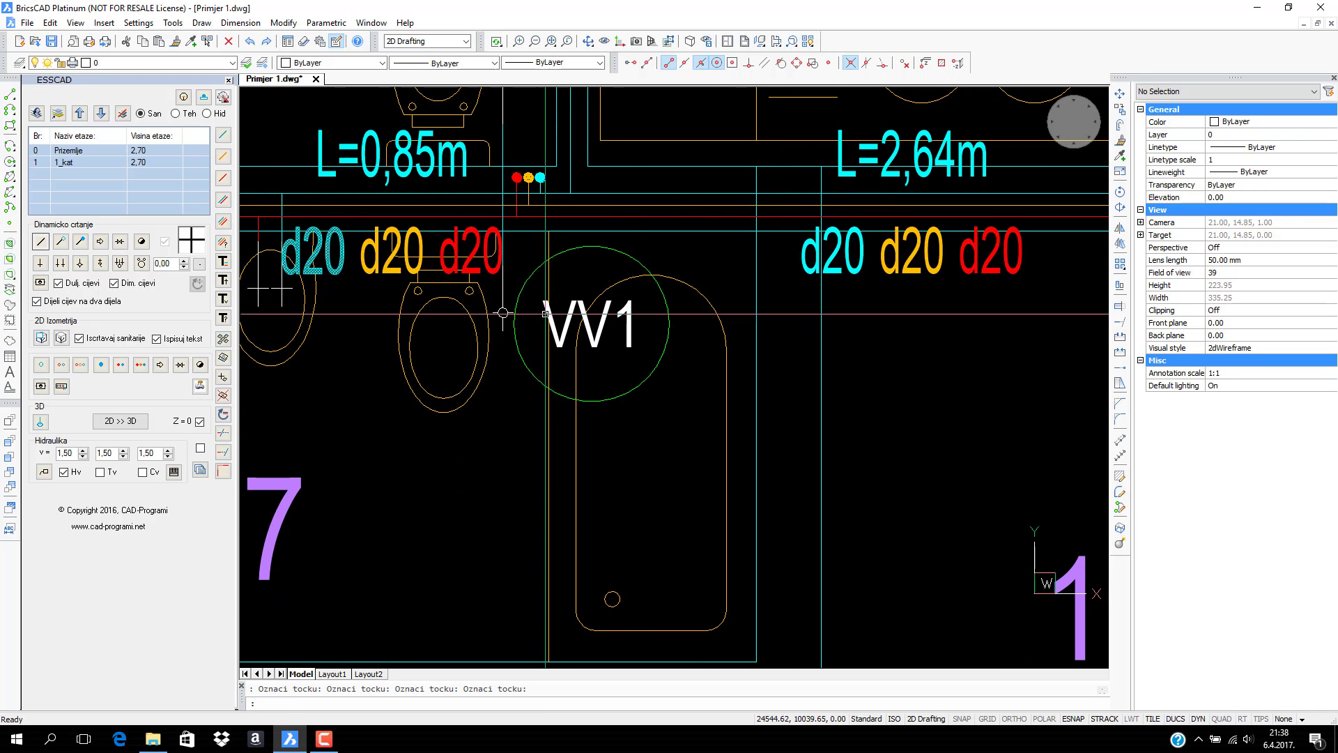
{"action": "middle_click_drag", "start_coordinate": [583, 345], "coordinate": [517, 343]}
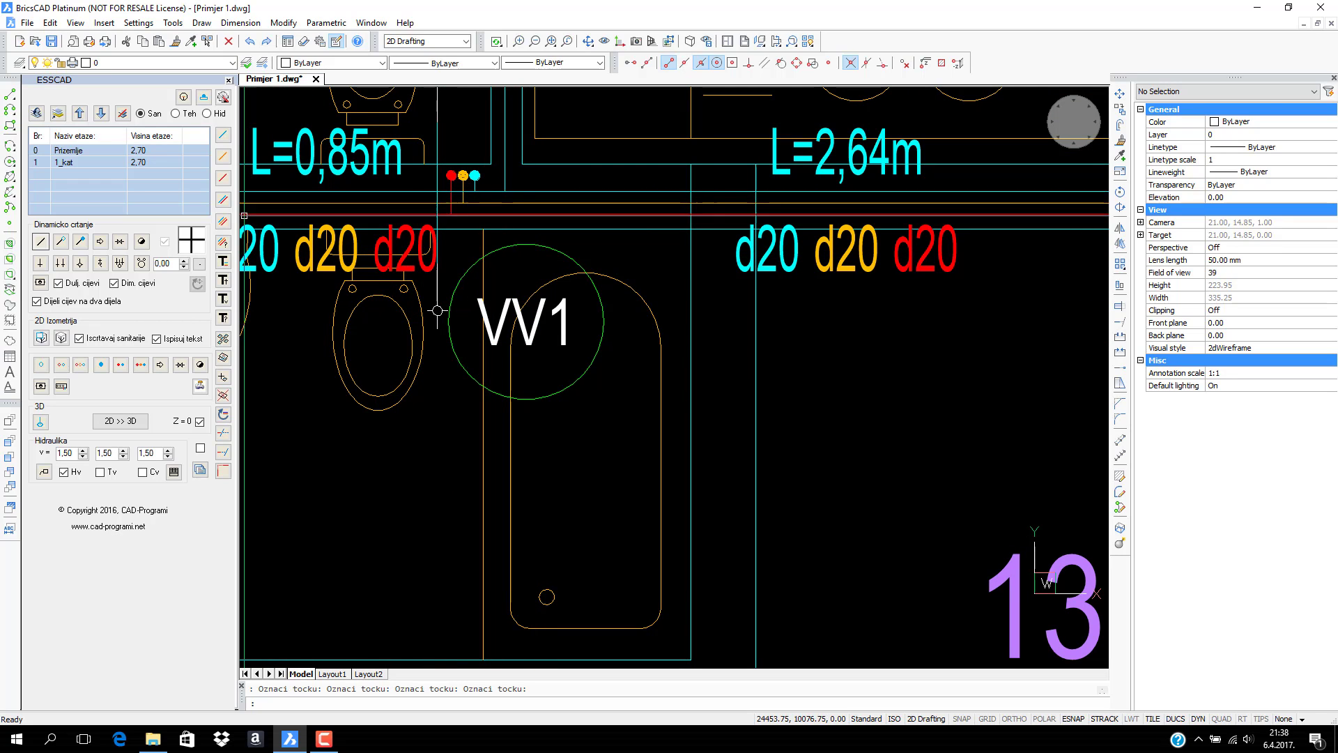
{"action": "left_click", "coordinate": [223, 223]}
{"action": "scroll", "coordinate": [655, 190], "scroll_direction": "up", "scroll_amount": 2}
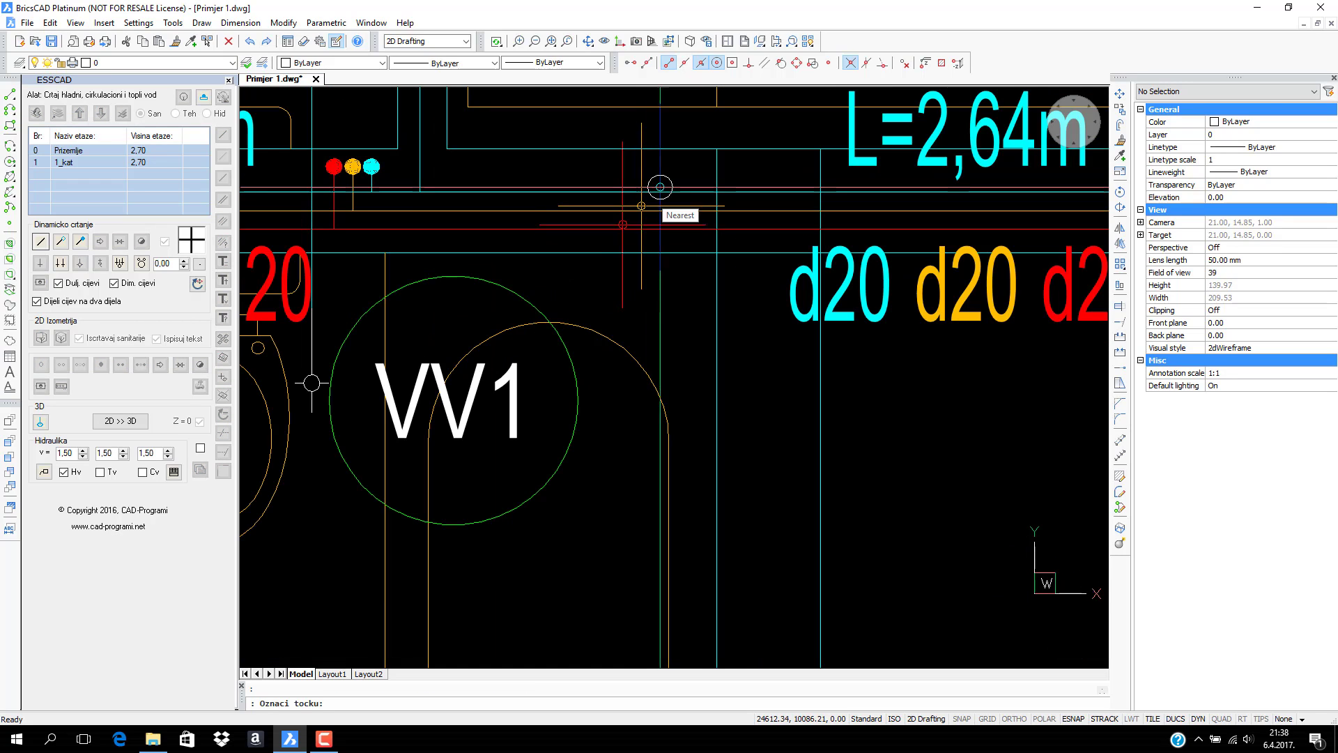
{"action": "left_click", "coordinate": [678, 191]}
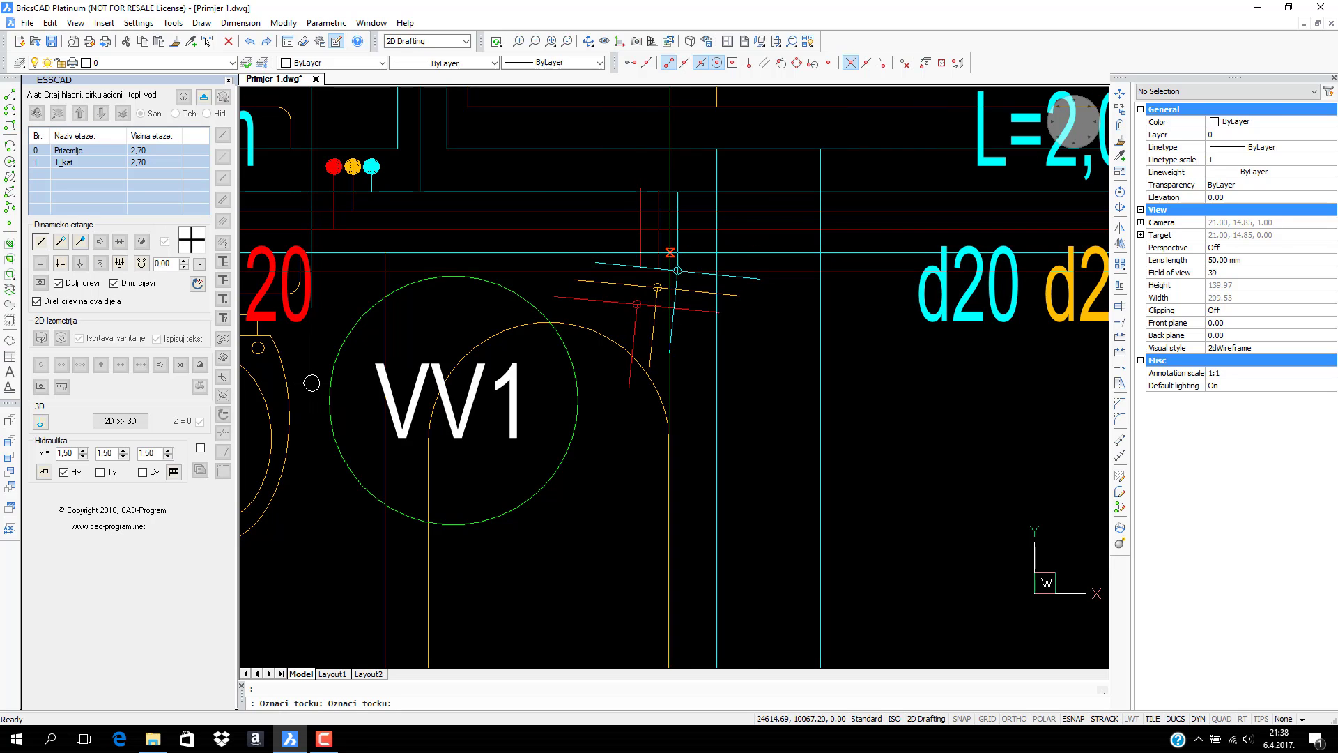
{"action": "left_click", "coordinate": [677, 282]}
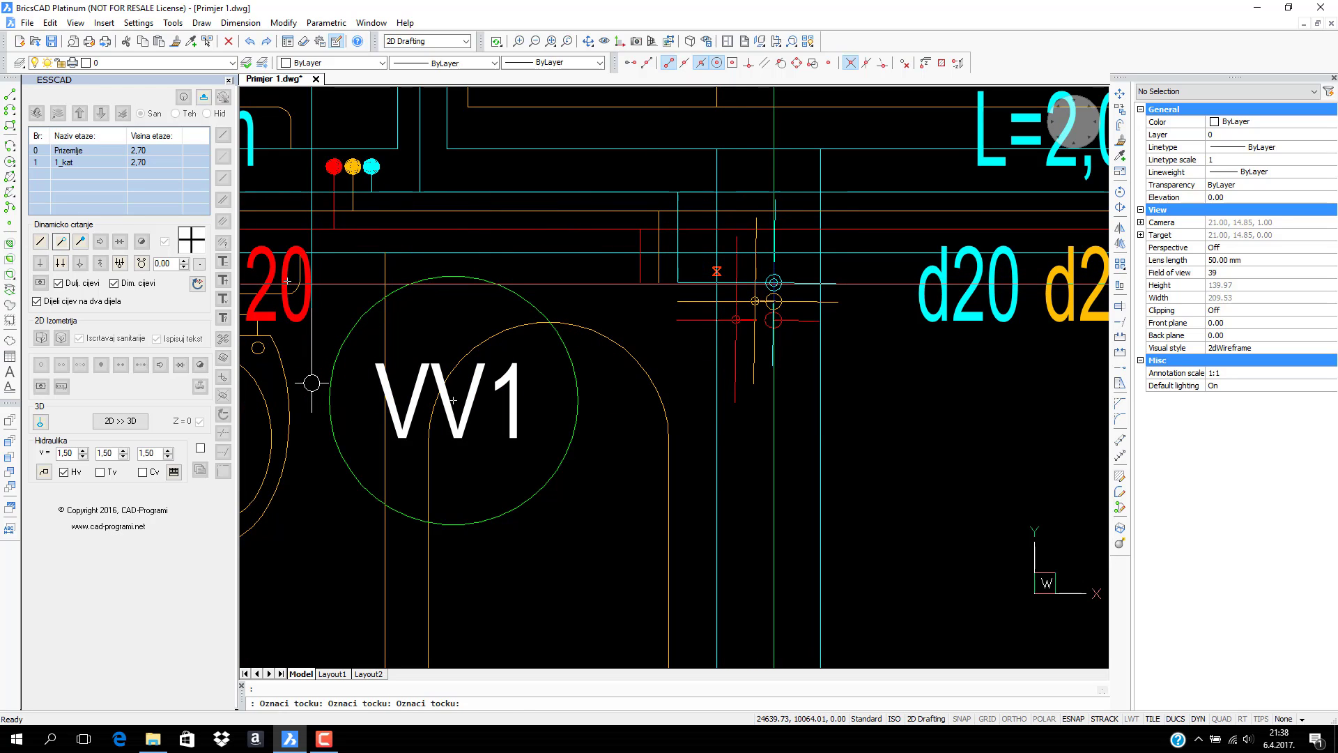
{"action": "left_click", "coordinate": [773, 282]}
{"action": "left_click", "coordinate": [773, 320]}
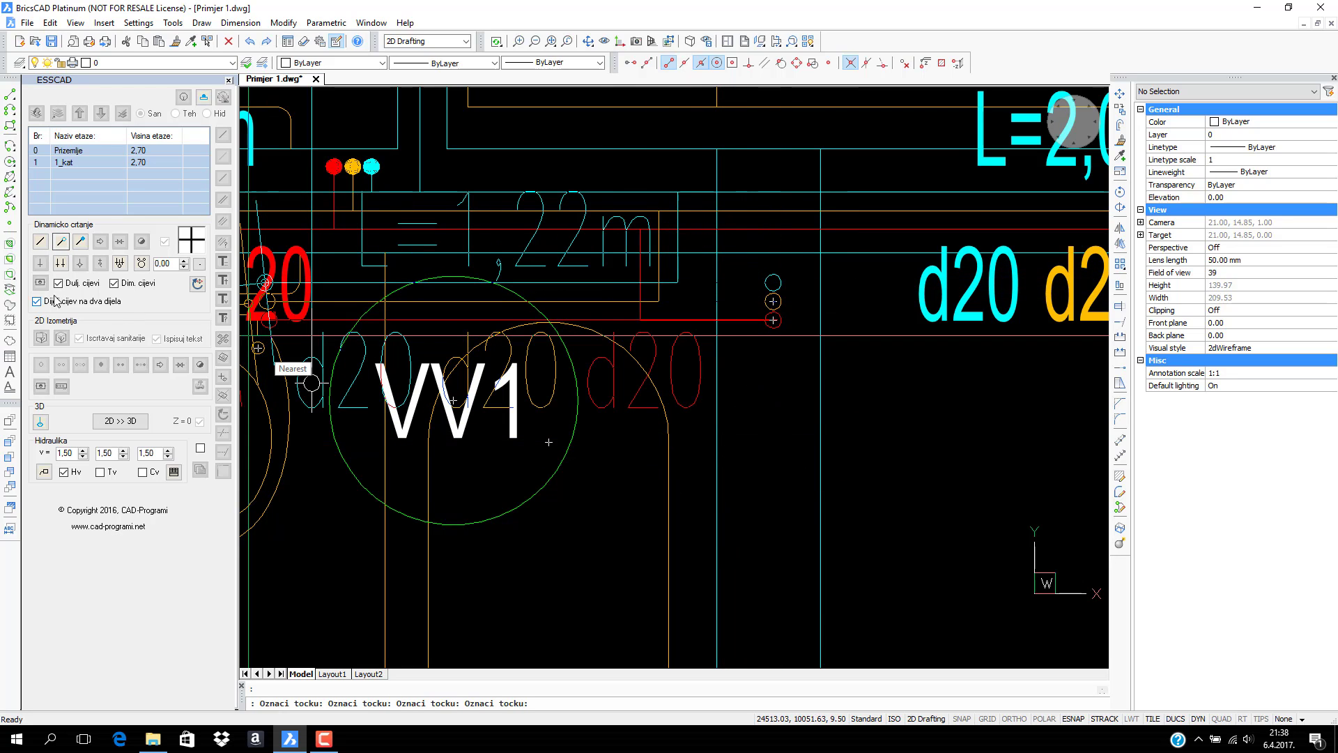
Continue the three pipes down inside the wall alongside room 7's bathtub, turn them toward the tub and end them with its double fitting
{"action": "left_click", "coordinate": [43, 247]}
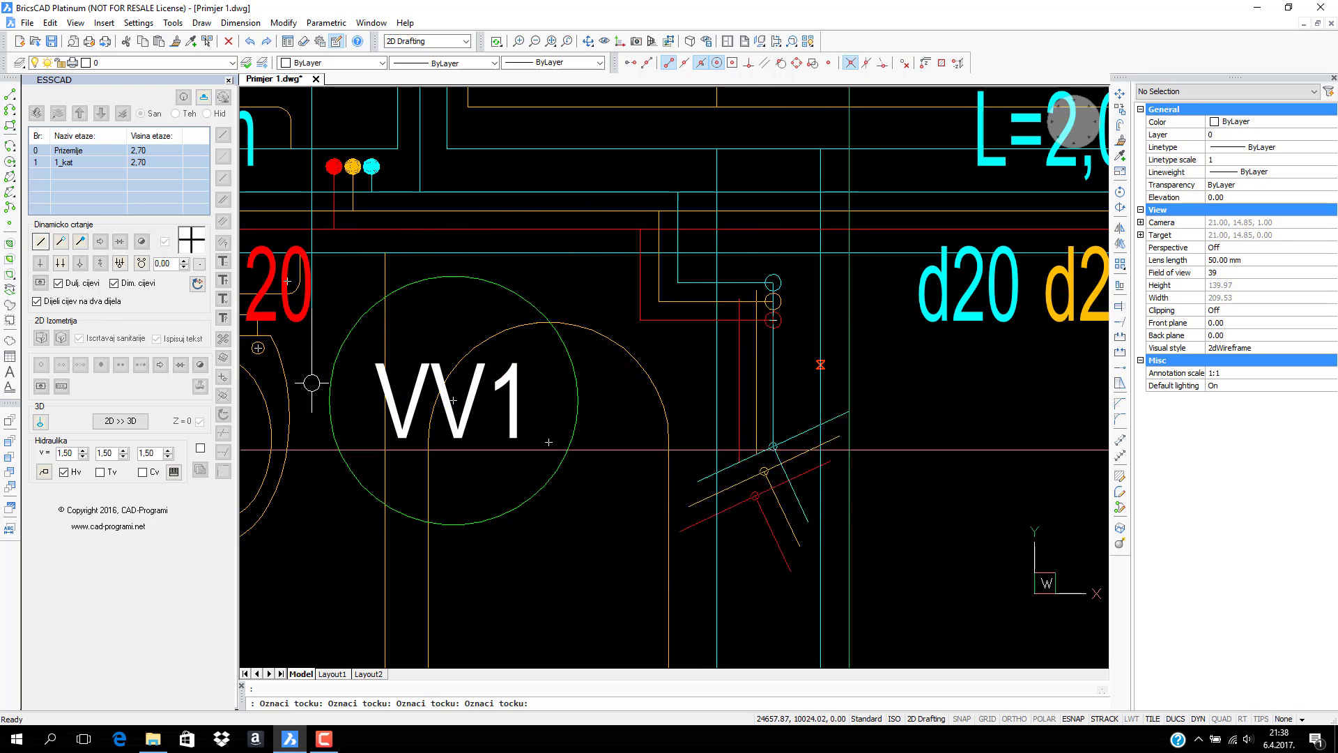
{"action": "middle_click_drag", "start_coordinate": [817, 521], "coordinate": [801, 224]}
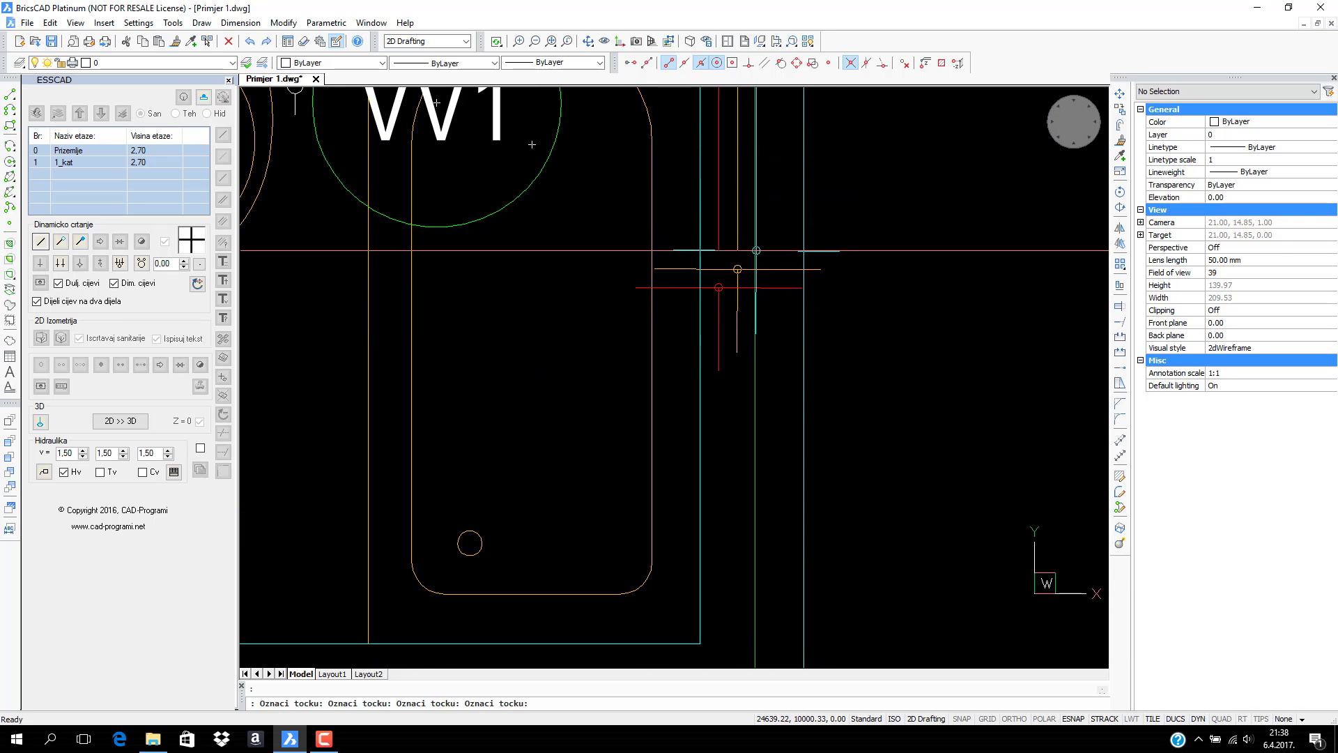
{"action": "left_click", "coordinate": [755, 249]}
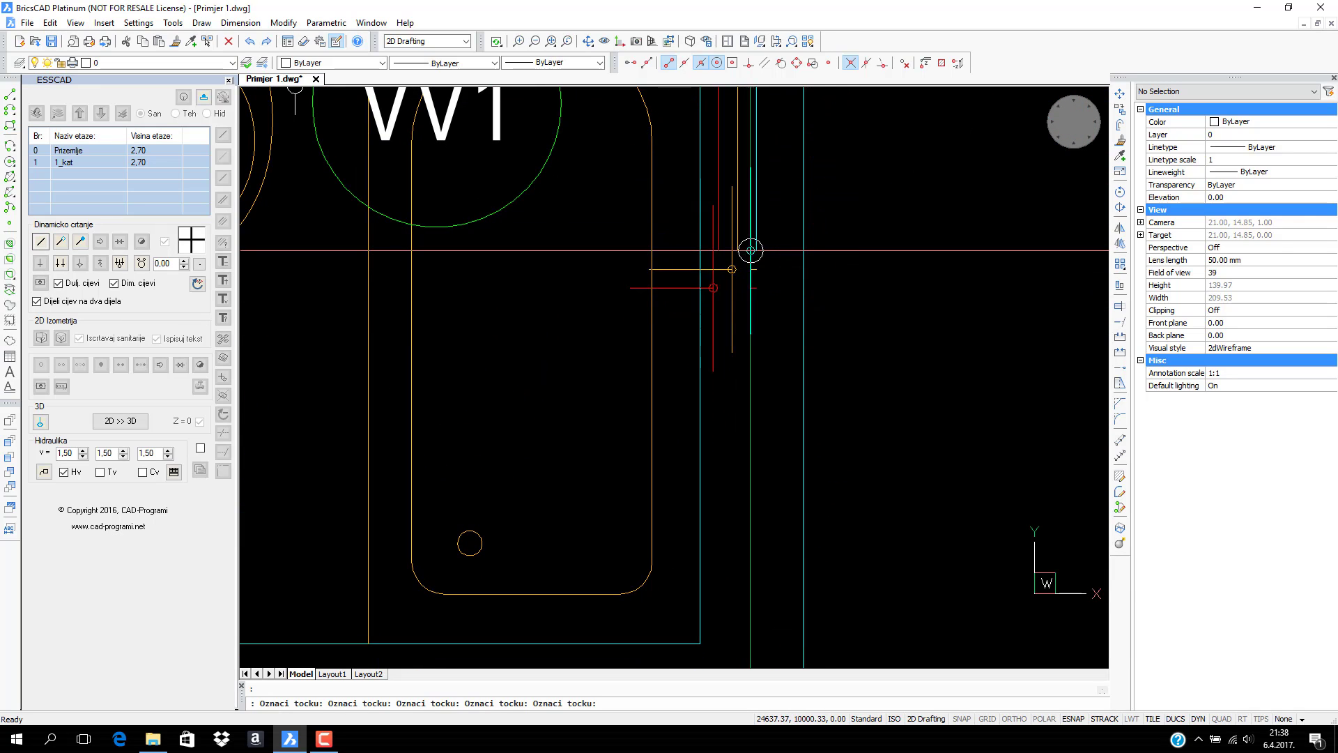
{"action": "left_click", "coordinate": [62, 269]}
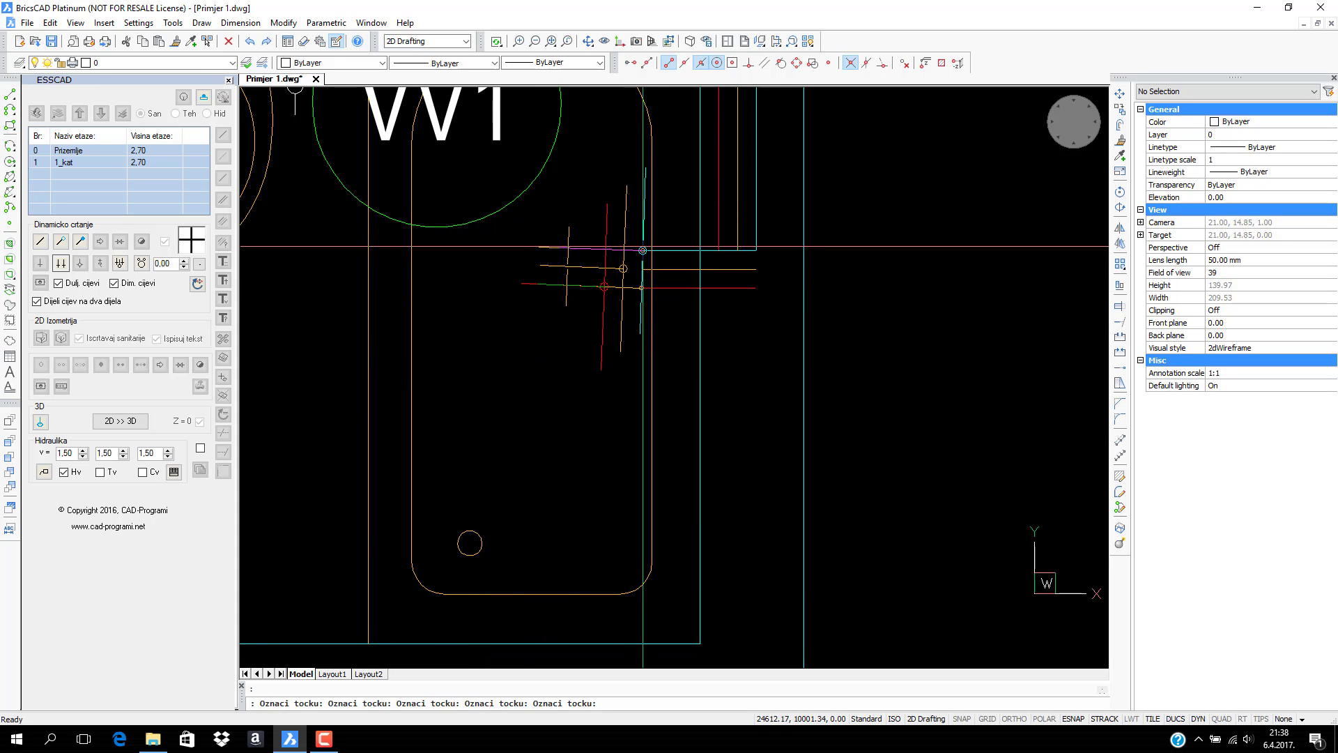
{"action": "left_click", "coordinate": [670, 250]}
Place vertical pipe symbols where the bathtub branch leaves the cold, circulation and hot water runs
{"action": "scroll", "coordinate": [708, 307], "scroll_direction": "down", "scroll_amount": 2}
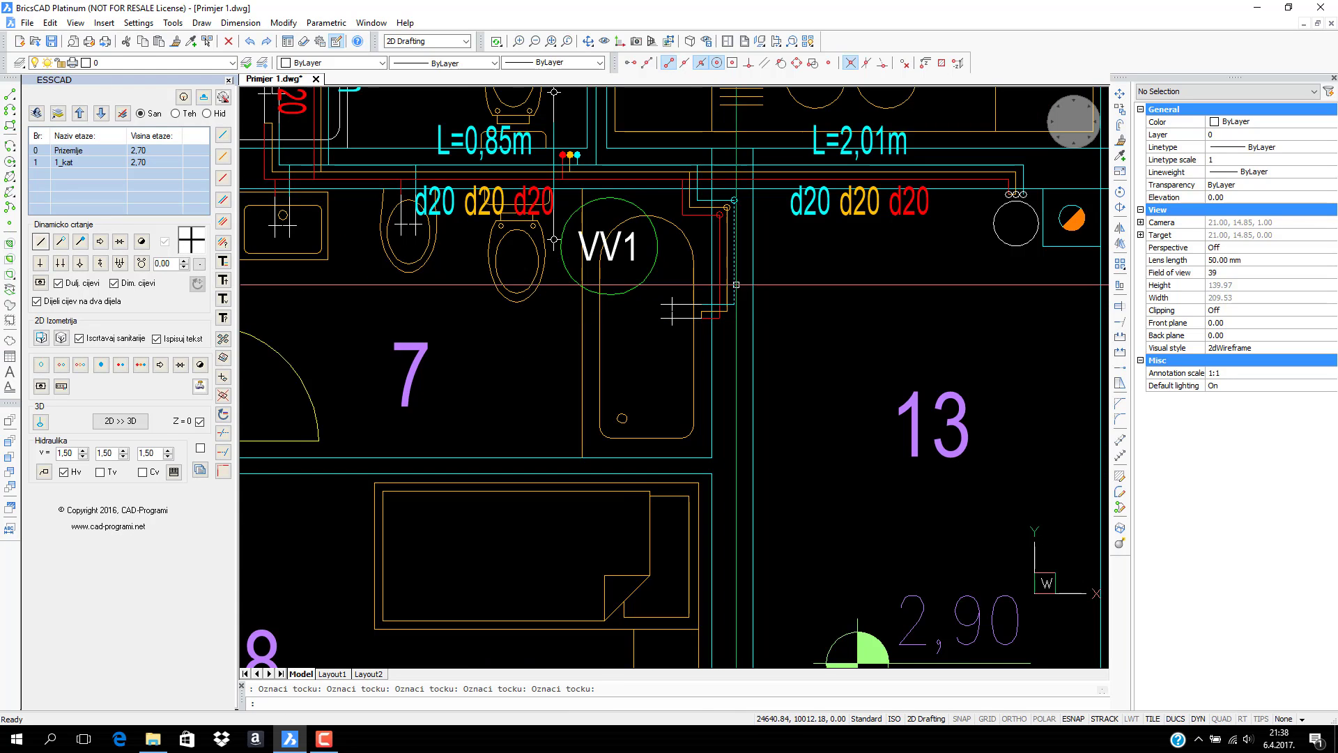
{"action": "middle_click_drag", "start_coordinate": [707, 181], "coordinate": [741, 277]}
{"action": "scroll", "coordinate": [741, 277], "scroll_direction": "up", "scroll_amount": 4}
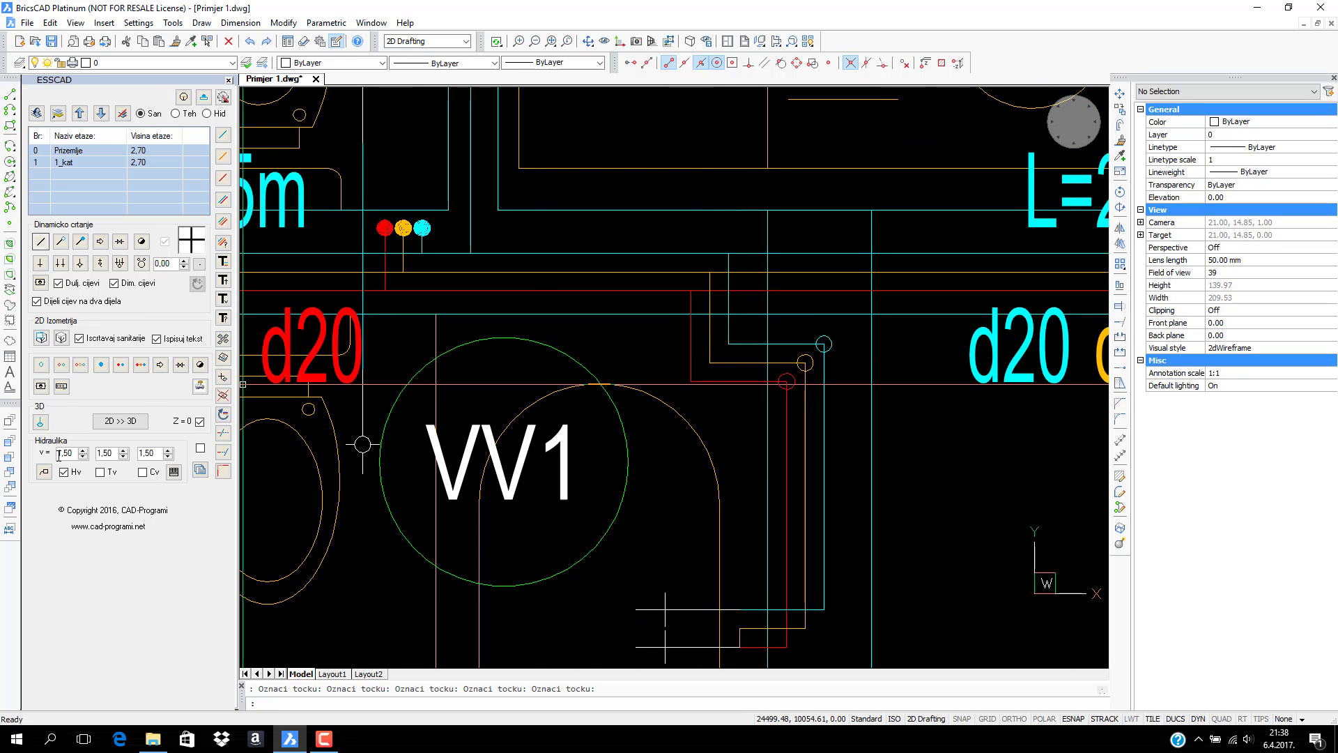
{"action": "left_click", "coordinate": [41, 370]}
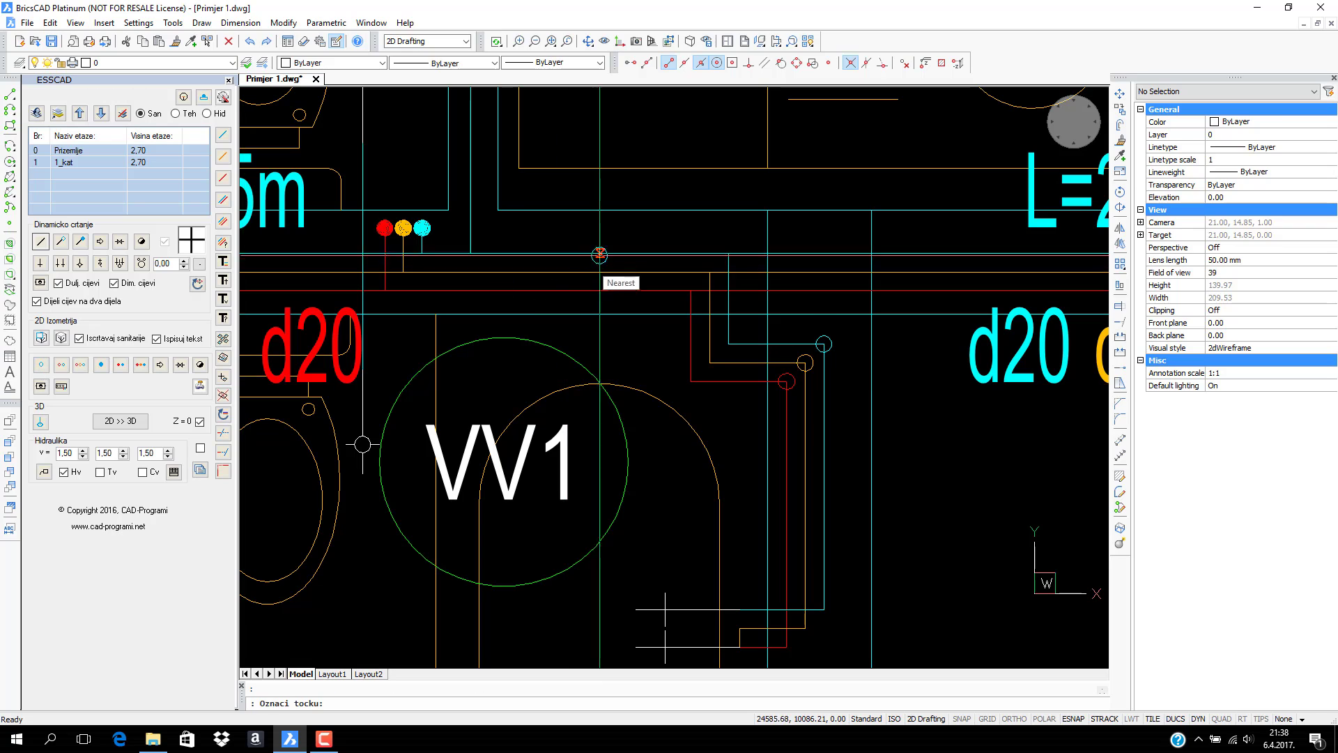
{"action": "left_click", "coordinate": [728, 253]}
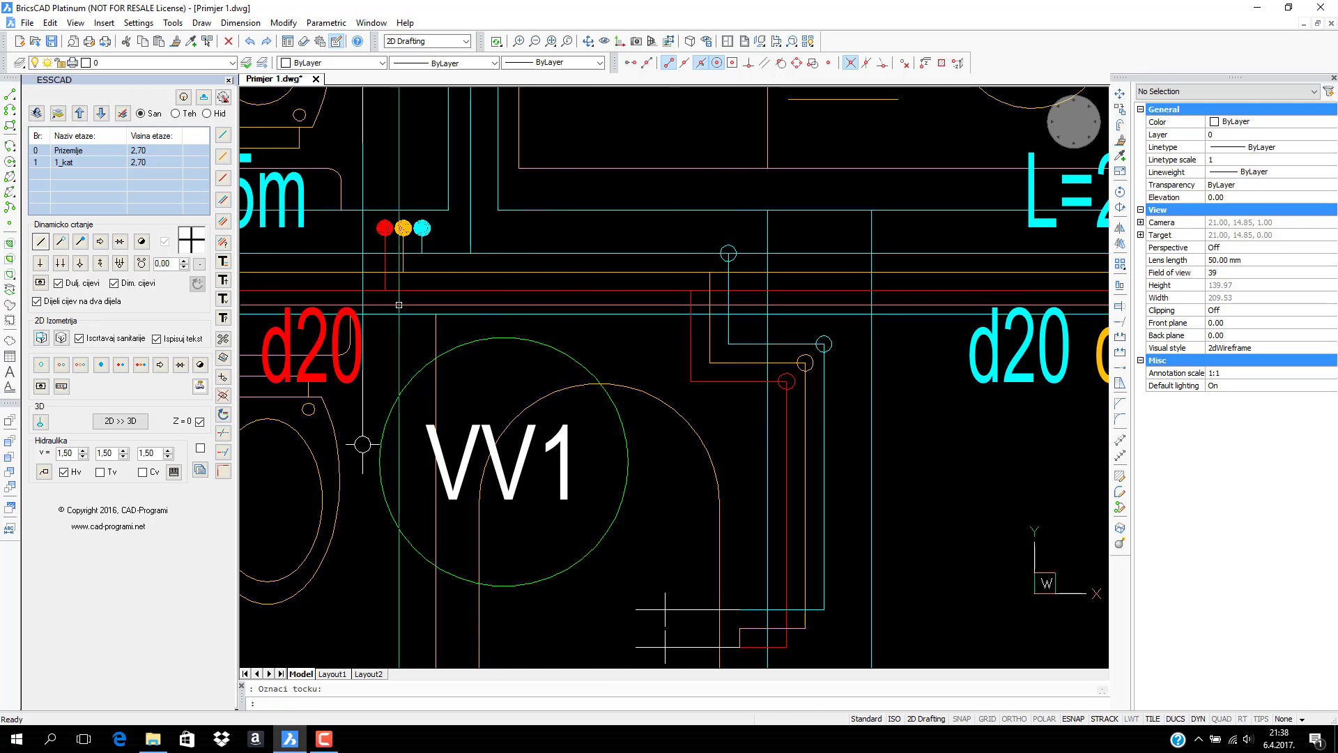
{"action": "left_click", "coordinate": [186, 360]}
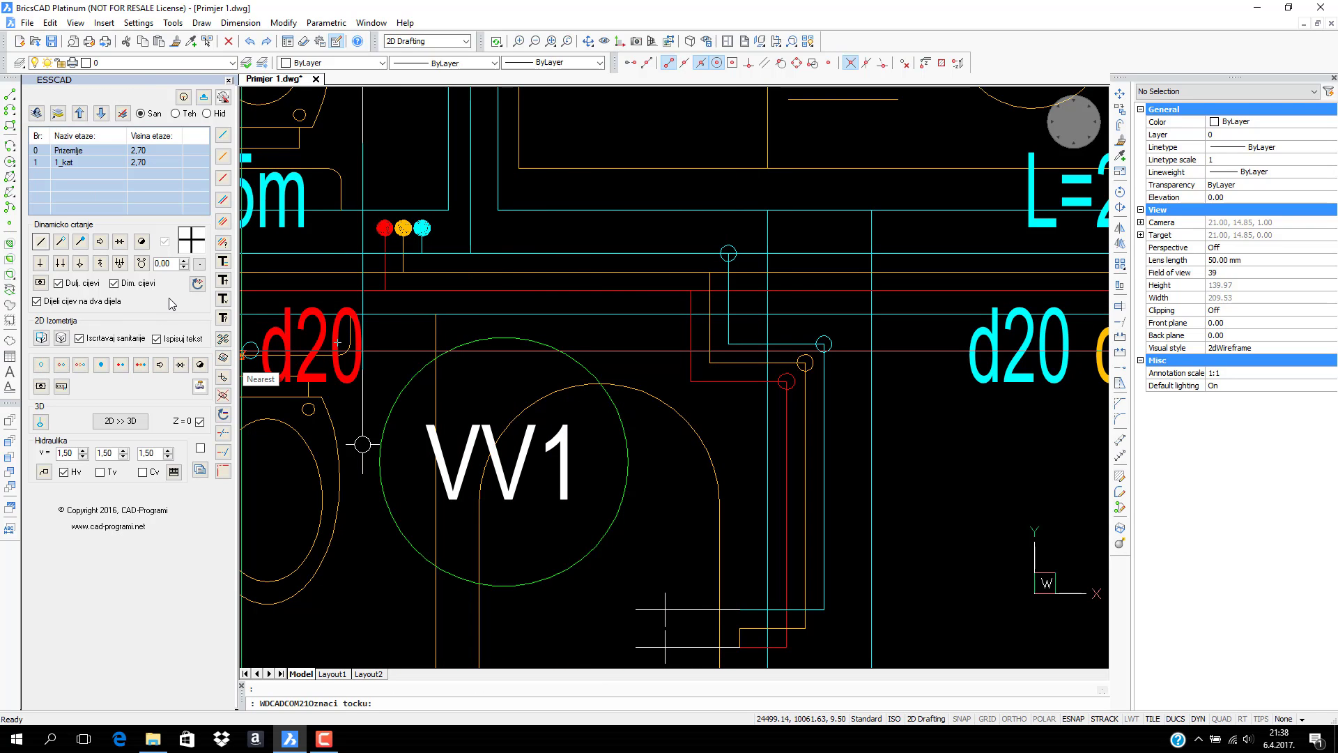
{"action": "left_click", "coordinate": [198, 284]}
{"action": "scroll", "coordinate": [739, 279], "scroll_direction": "up", "scroll_amount": 2}
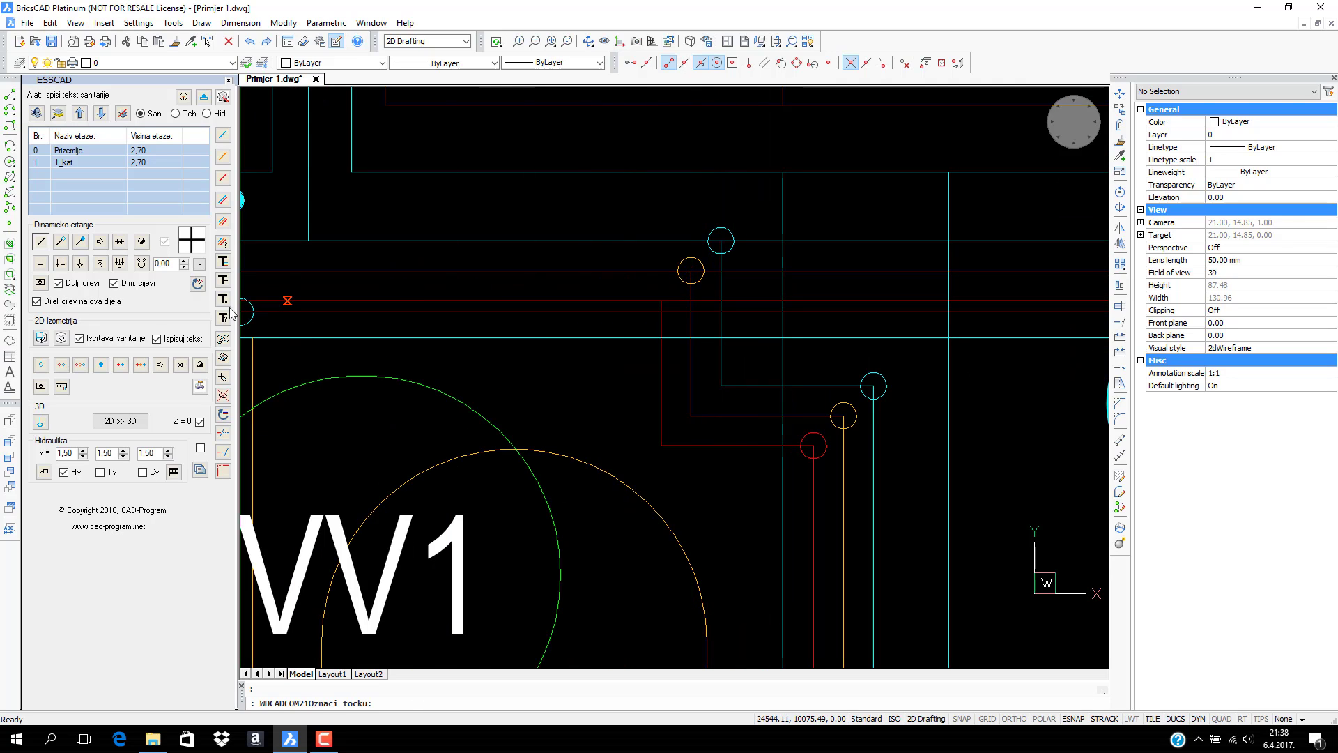
{"action": "left_click", "coordinate": [198, 284]}
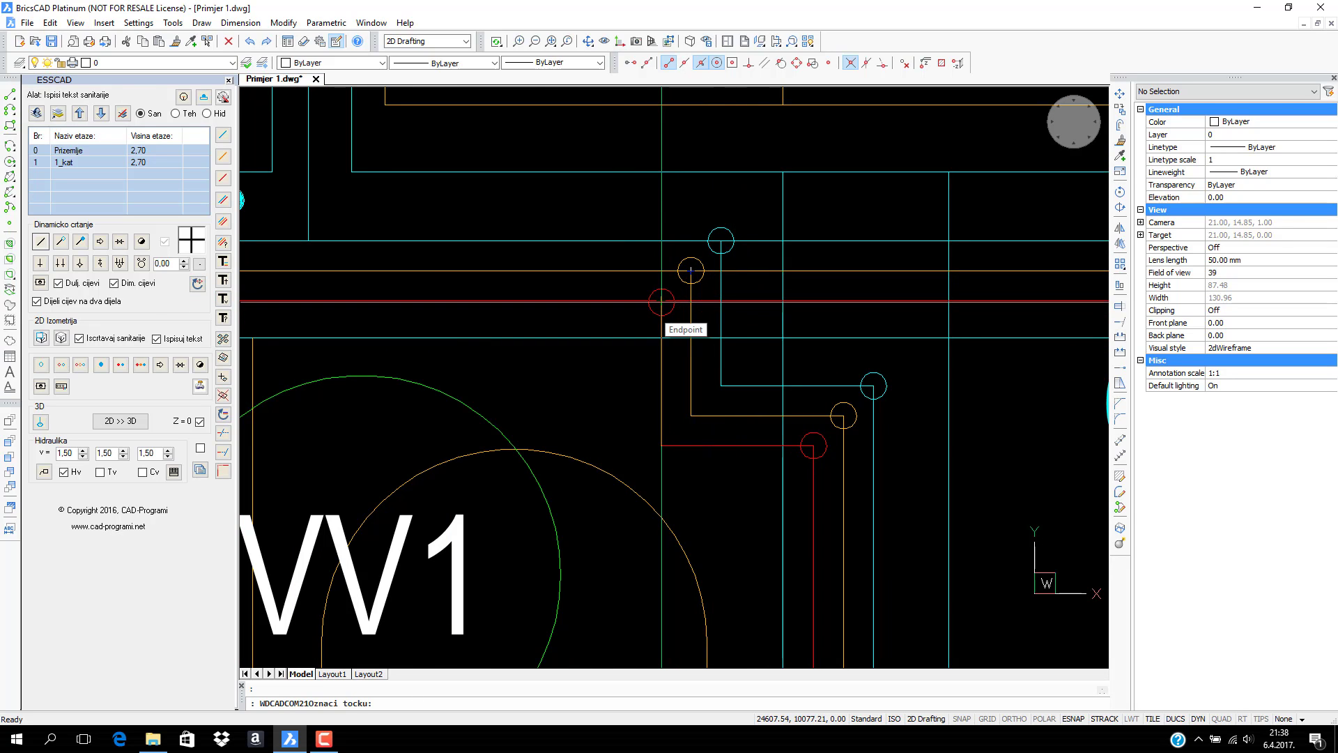
{"action": "scroll", "coordinate": [660, 304], "scroll_direction": "up", "scroll_amount": 3}
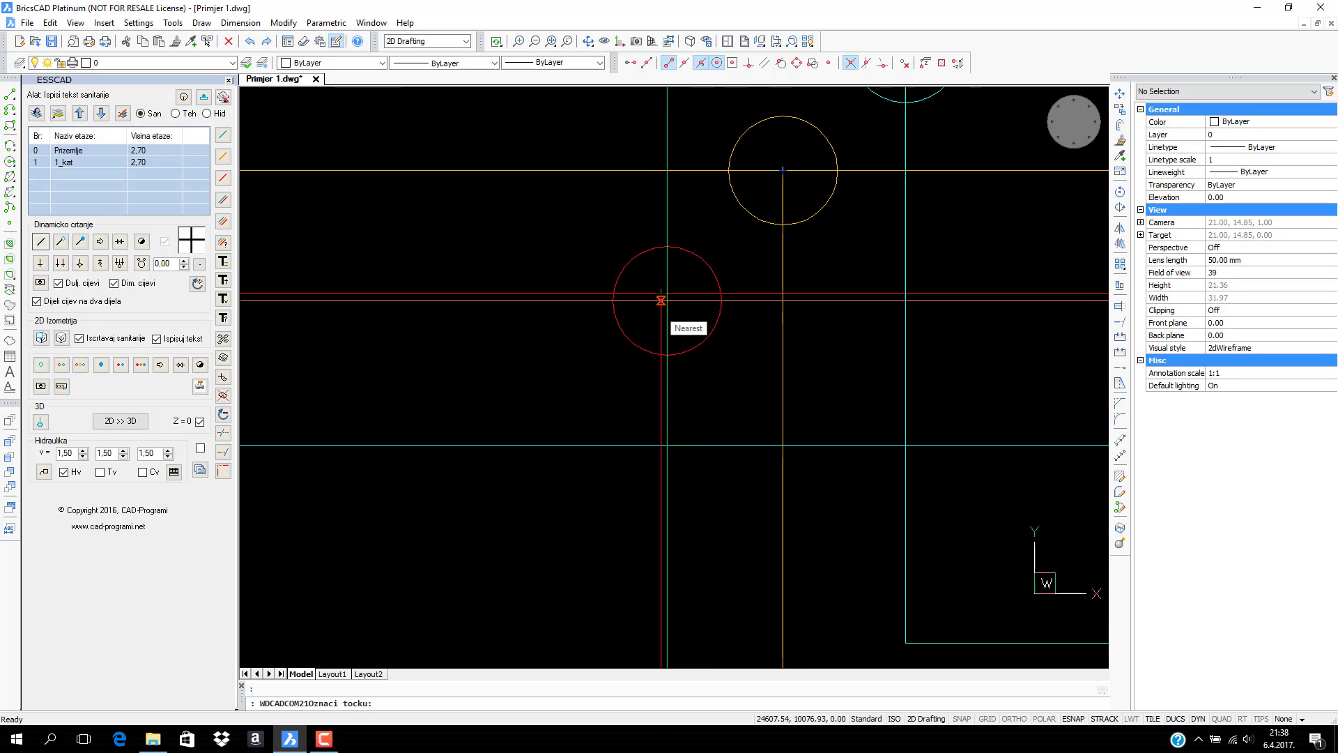
{"action": "left_click", "coordinate": [663, 294]}
{"action": "scroll", "coordinate": [706, 323], "scroll_direction": "down", "scroll_amount": 8}
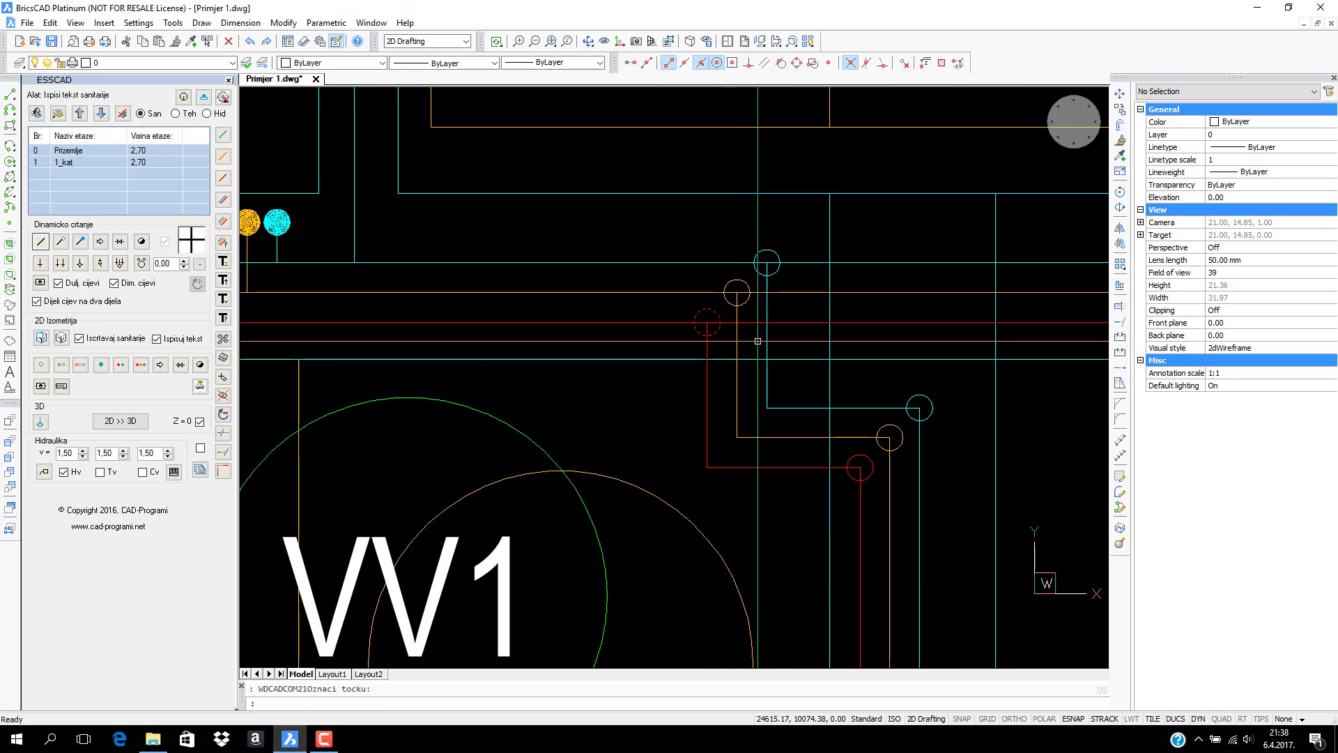
Branch cold and hot water off the run about 1.03 m before the heater and end them with a double fitting at room 3's kitchen sink
{"action": "mouse_move", "coordinate": [857, 408]}
{"action": "middle_mouse_down"}
{"action": "mouse_move", "coordinate": [940, 443]}
{"action": "mouse_move", "coordinate": [917, 358]}
{"action": "middle_mouse_up"}
{"action": "scroll", "coordinate": [917, 358], "scroll_direction": "down", "scroll_amount": 1}
{"action": "mouse_move", "coordinate": [926, 419]}
{"action": "middle_mouse_down"}
{"action": "mouse_move", "coordinate": [890, 485]}
{"action": "mouse_move", "coordinate": [752, 507]}
{"action": "mouse_move", "coordinate": [638, 497]}
{"action": "mouse_move", "coordinate": [727, 458]}
{"action": "middle_mouse_up"}
{"action": "scroll", "coordinate": [655, 470], "scroll_direction": "down", "scroll_amount": 1}
{"action": "scroll", "coordinate": [790, 430], "scroll_direction": "up", "scroll_amount": 1}
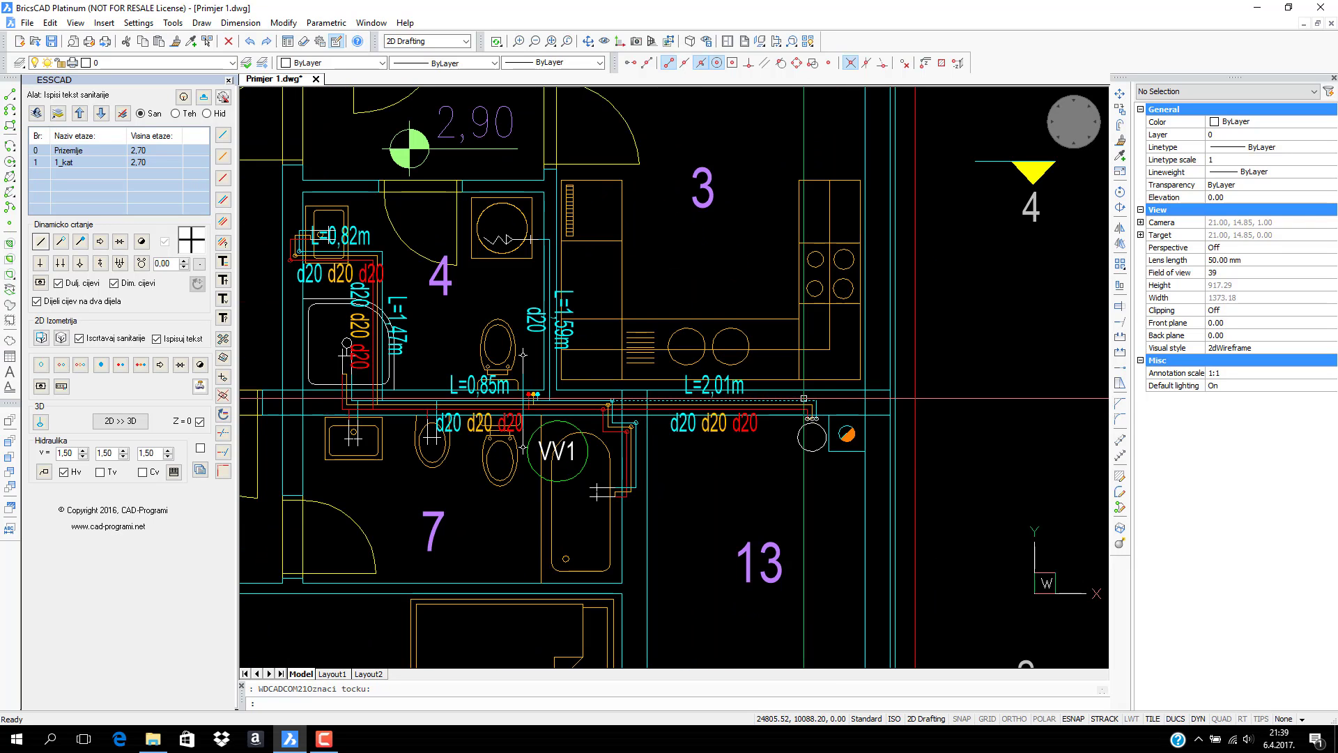
{"action": "scroll", "coordinate": [714, 427], "scroll_direction": "up", "scroll_amount": 1}
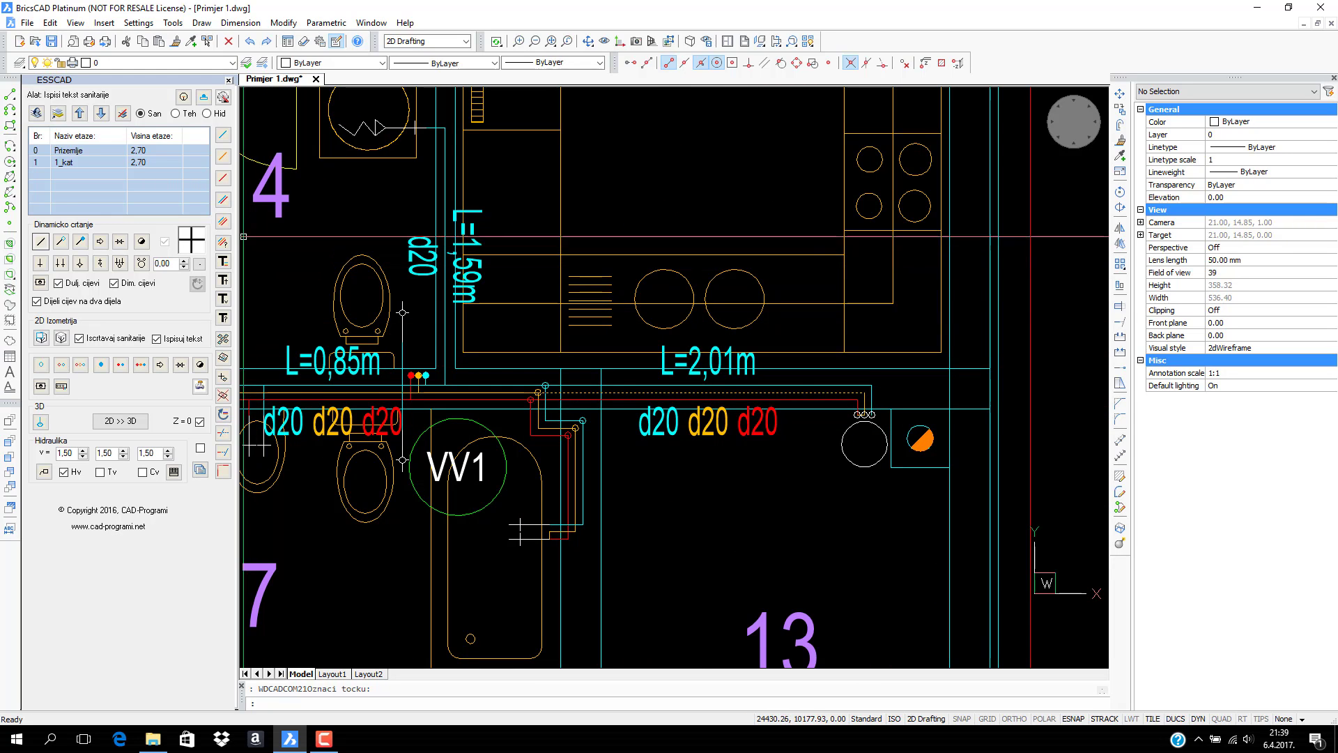
{"action": "left_click", "coordinate": [223, 201]}
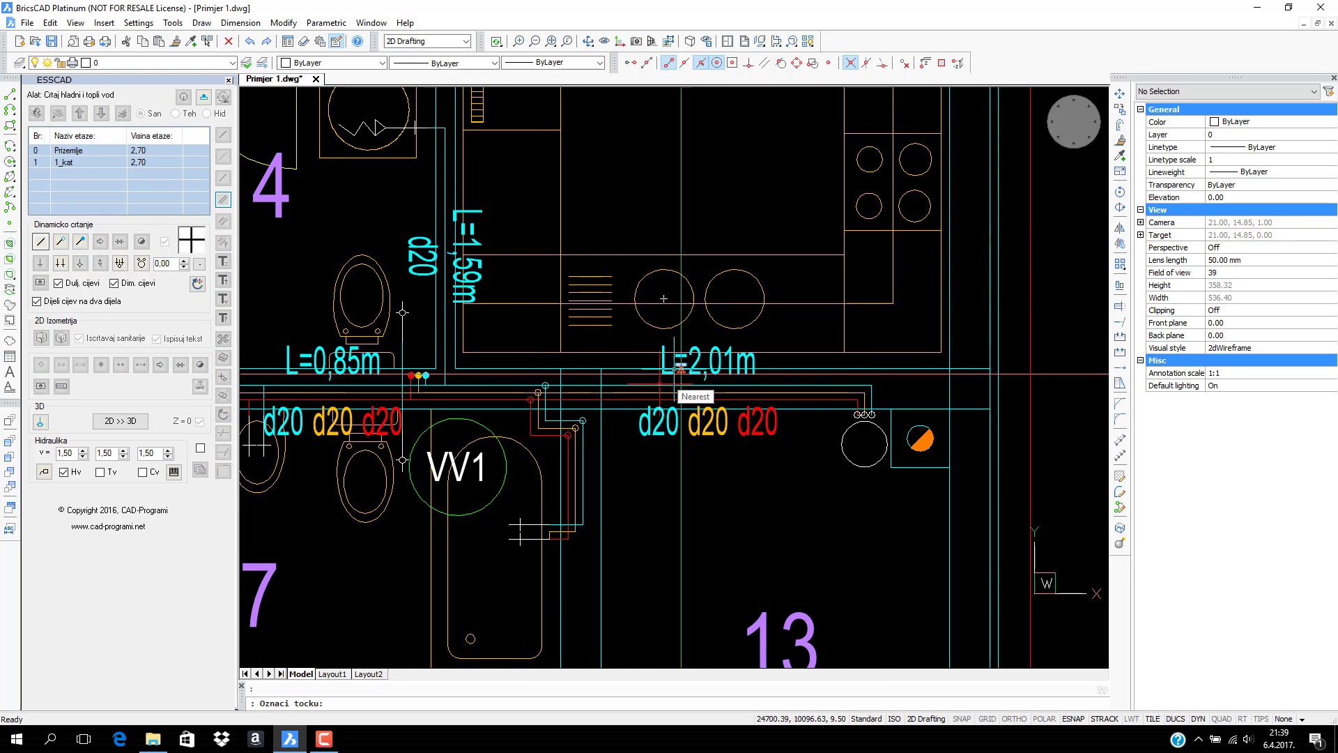
{"action": "scroll", "coordinate": [689, 383], "scroll_direction": "up", "scroll_amount": 2}
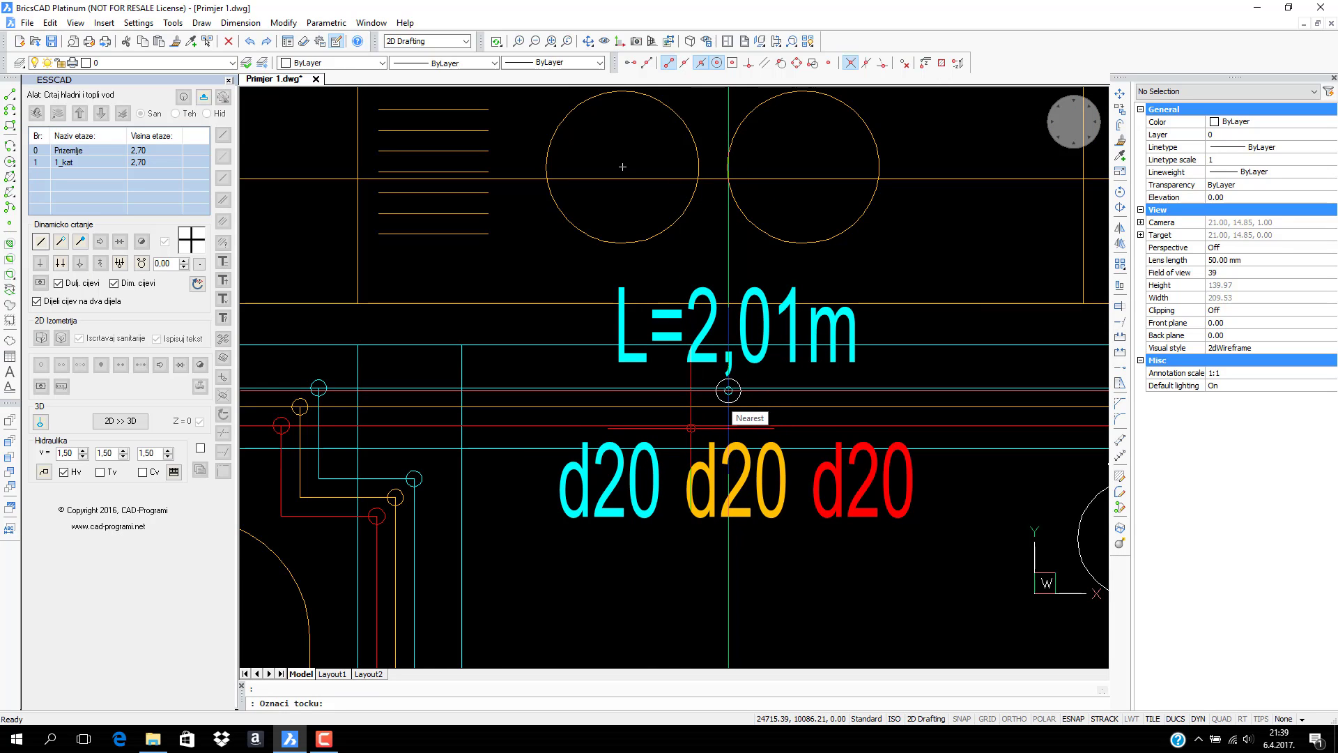
{"action": "left_click", "coordinate": [728, 390]}
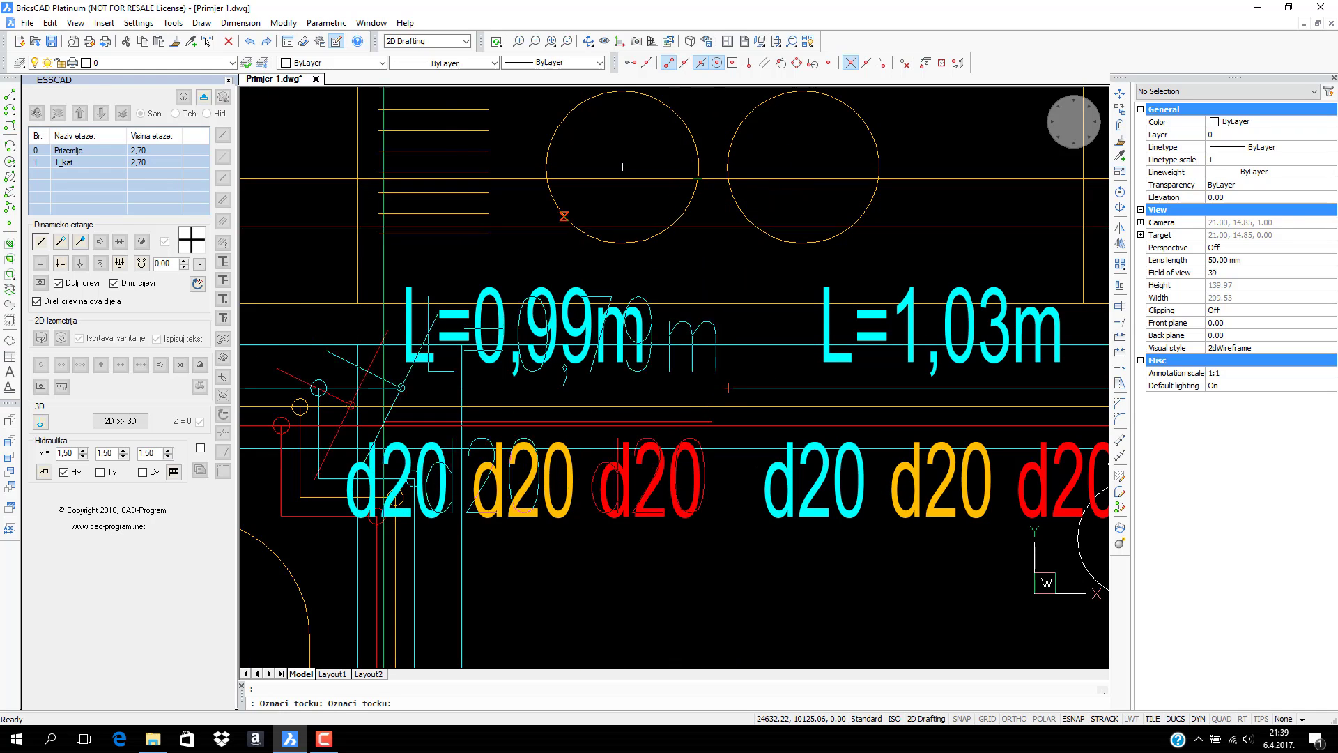
{"action": "left_click", "coordinate": [61, 264]}
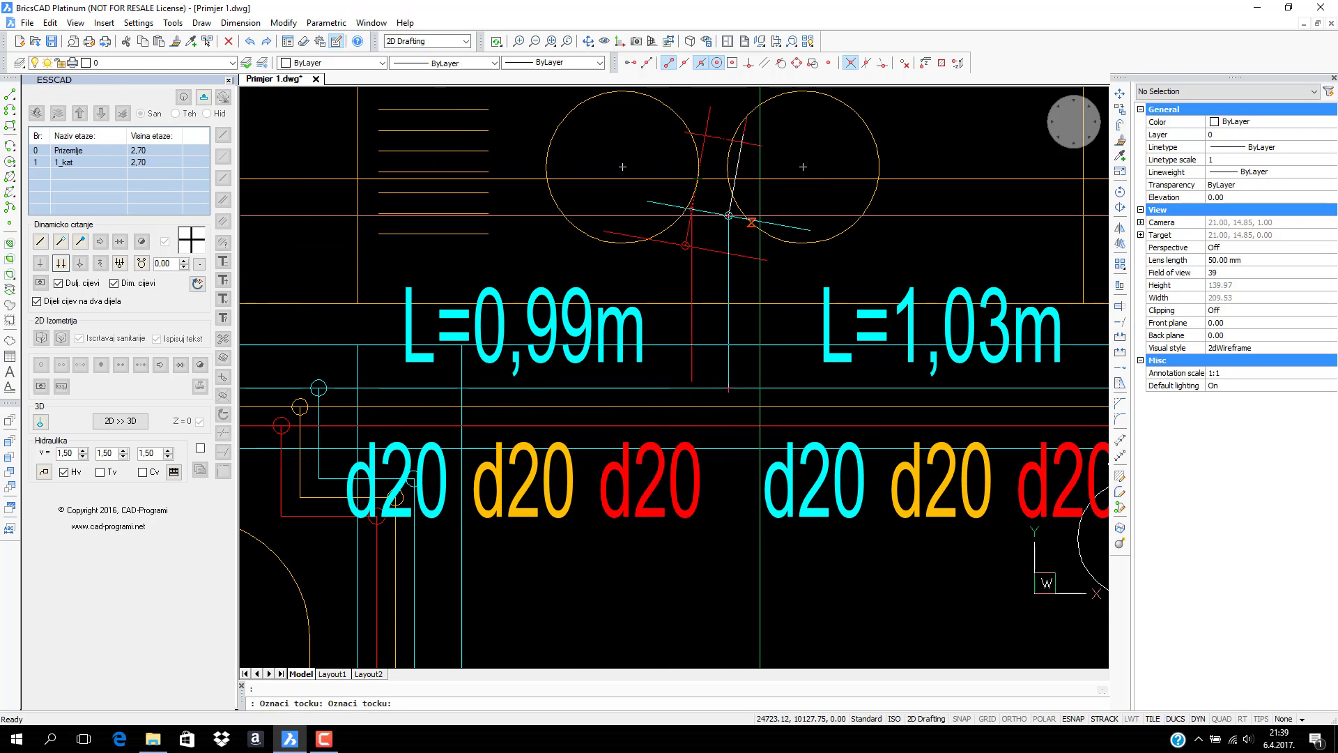
{"action": "scroll", "coordinate": [741, 193], "scroll_direction": "up", "scroll_amount": 2}
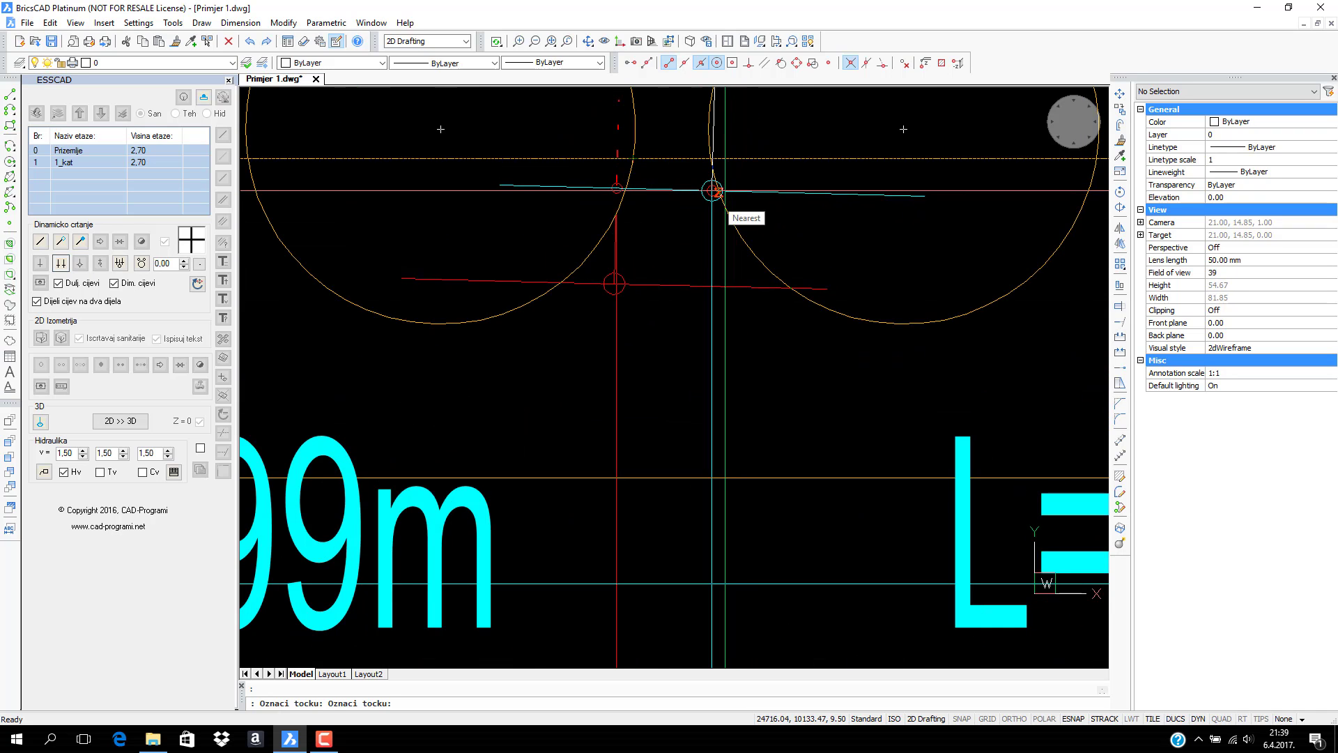
{"action": "left_click", "coordinate": [747, 190]}
{"action": "scroll", "coordinate": [760, 349], "scroll_direction": "down", "scroll_amount": 6}
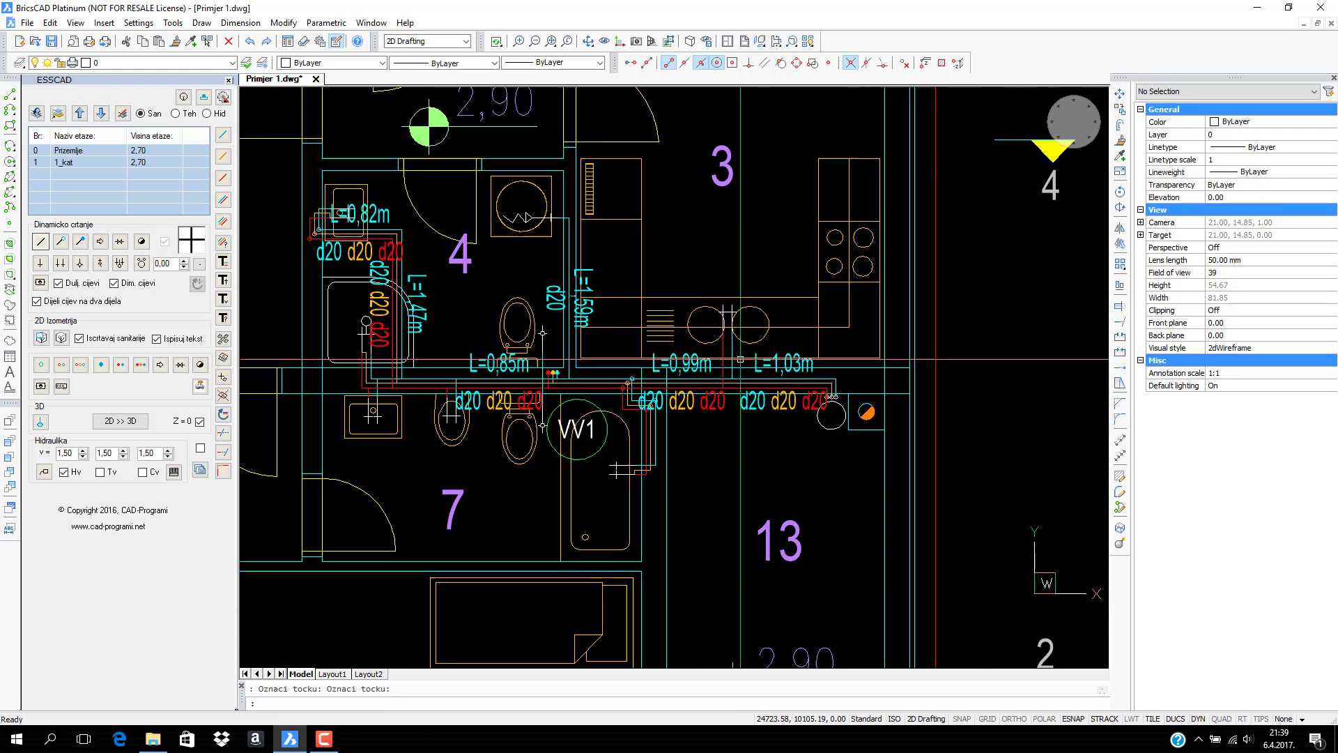
Assign the sanitary type Umivaonik to the fitting at room 4's washbasin
{"action": "mouse_move", "coordinate": [778, 444]}
{"action": "middle_mouse_down"}
{"action": "mouse_move", "coordinate": [785, 433]}
{"action": "mouse_move", "coordinate": [842, 452]}
{"action": "middle_mouse_up"}
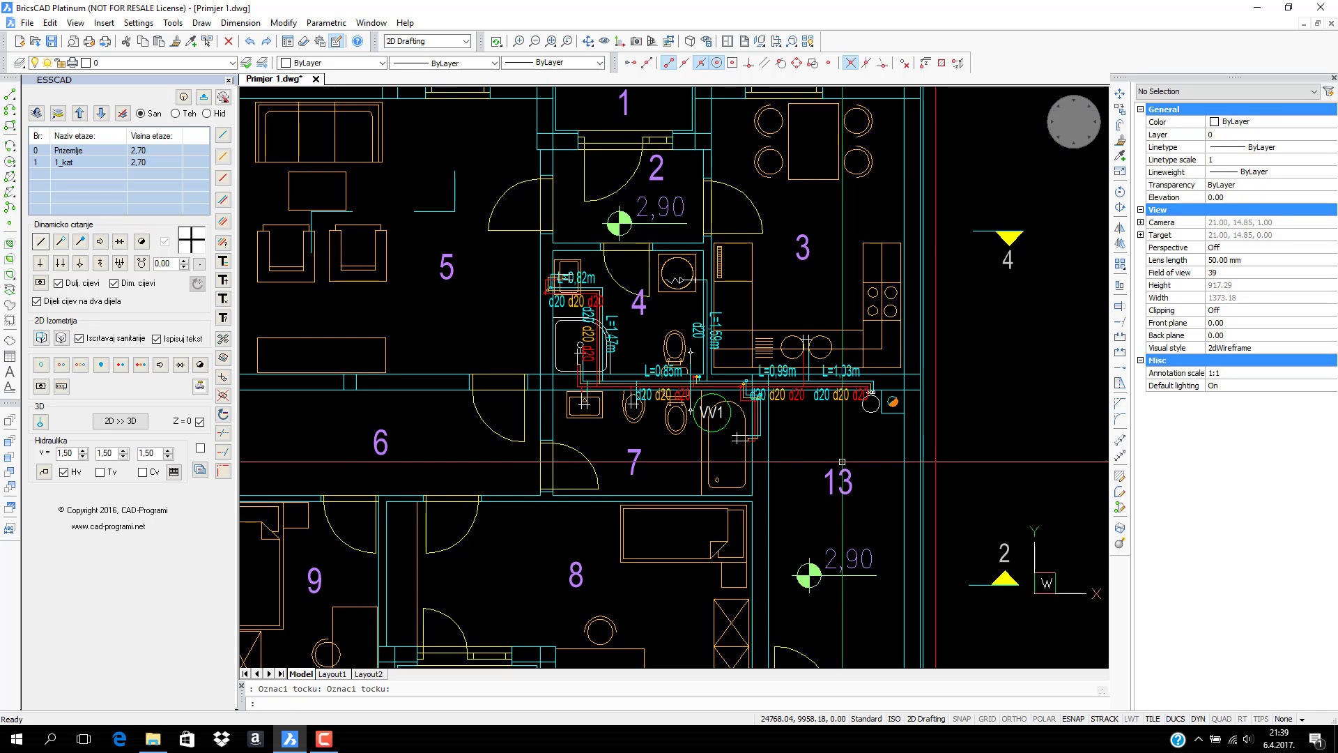
{"action": "middle_click_drag", "start_coordinate": [842, 462], "coordinate": [809, 377]}
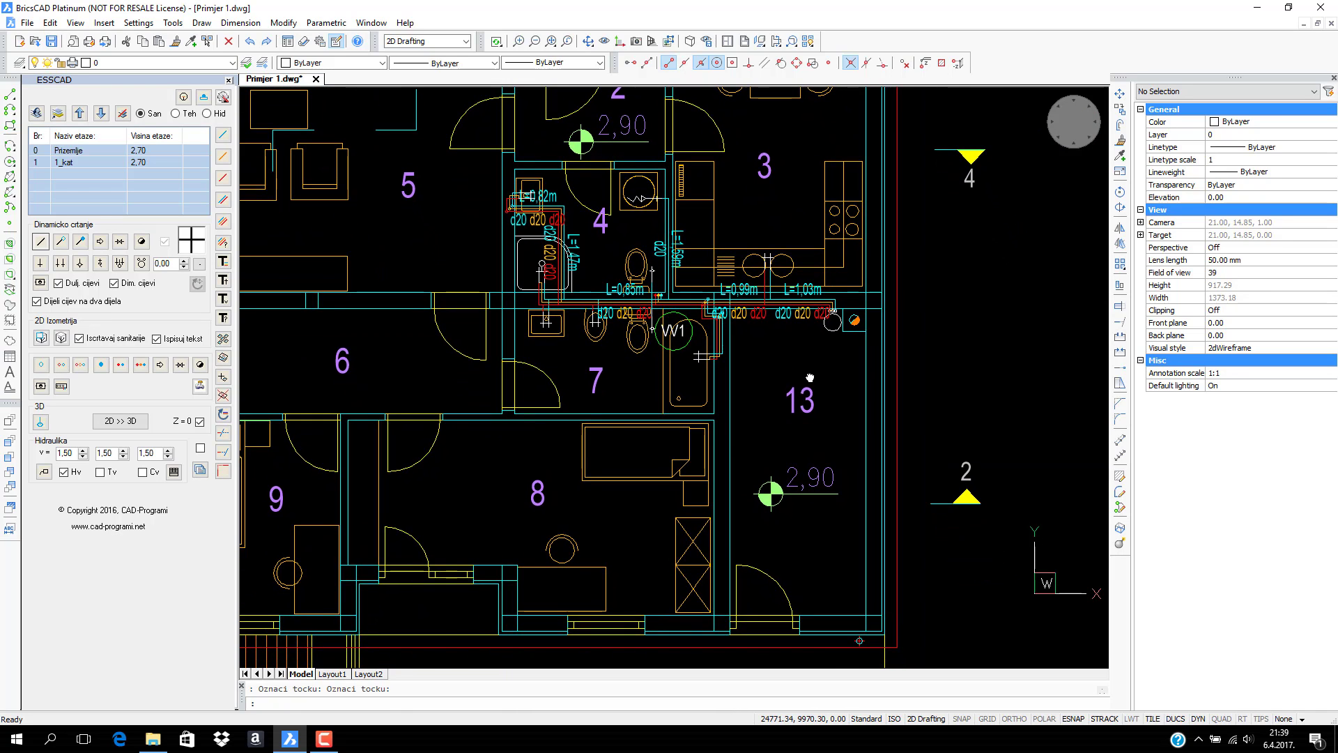
{"action": "scroll", "coordinate": [805, 368], "scroll_direction": "up", "scroll_amount": 3}
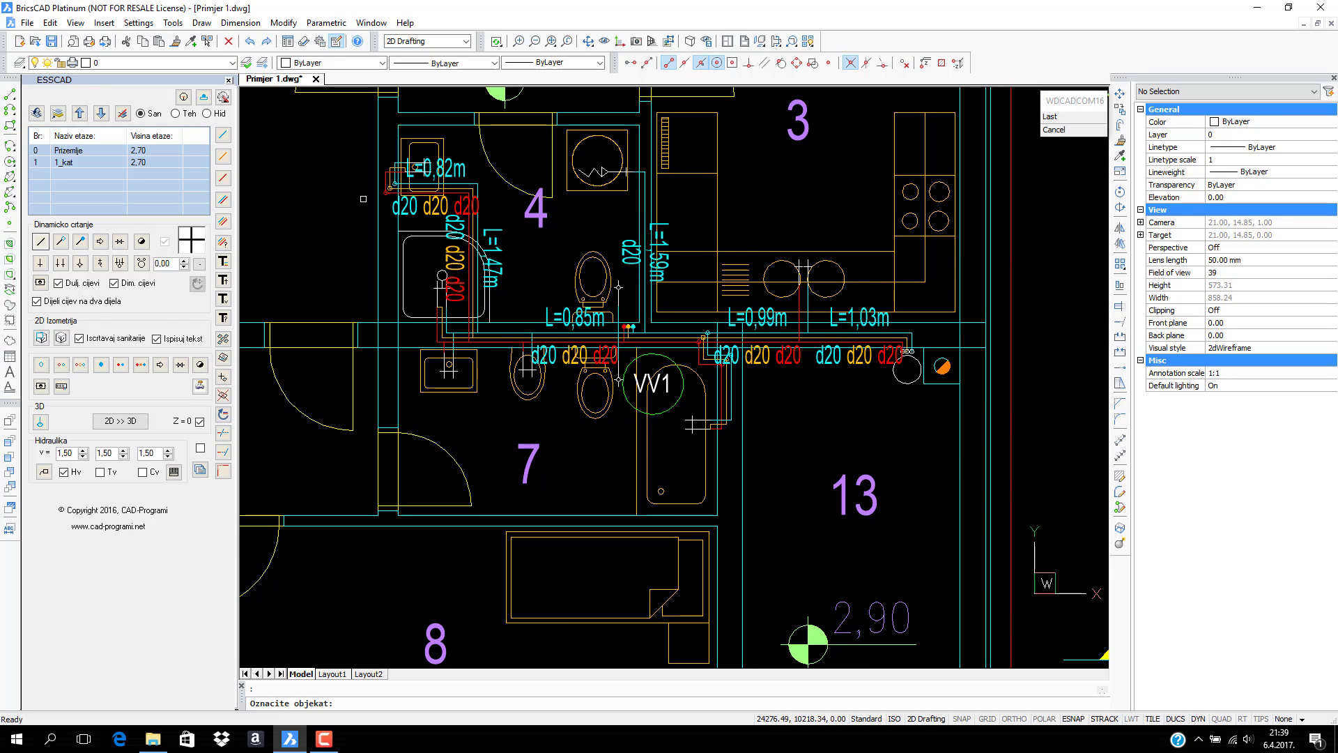
{"action": "scroll", "coordinate": [365, 197], "scroll_direction": "up", "scroll_amount": 2}
{"action": "scroll", "coordinate": [454, 198], "scroll_direction": "up", "scroll_amount": 1}
{"action": "middle_click_drag", "start_coordinate": [547, 174], "coordinate": [556, 366]}
{"action": "scroll", "coordinate": [558, 310], "scroll_direction": "up", "scroll_amount": 2}
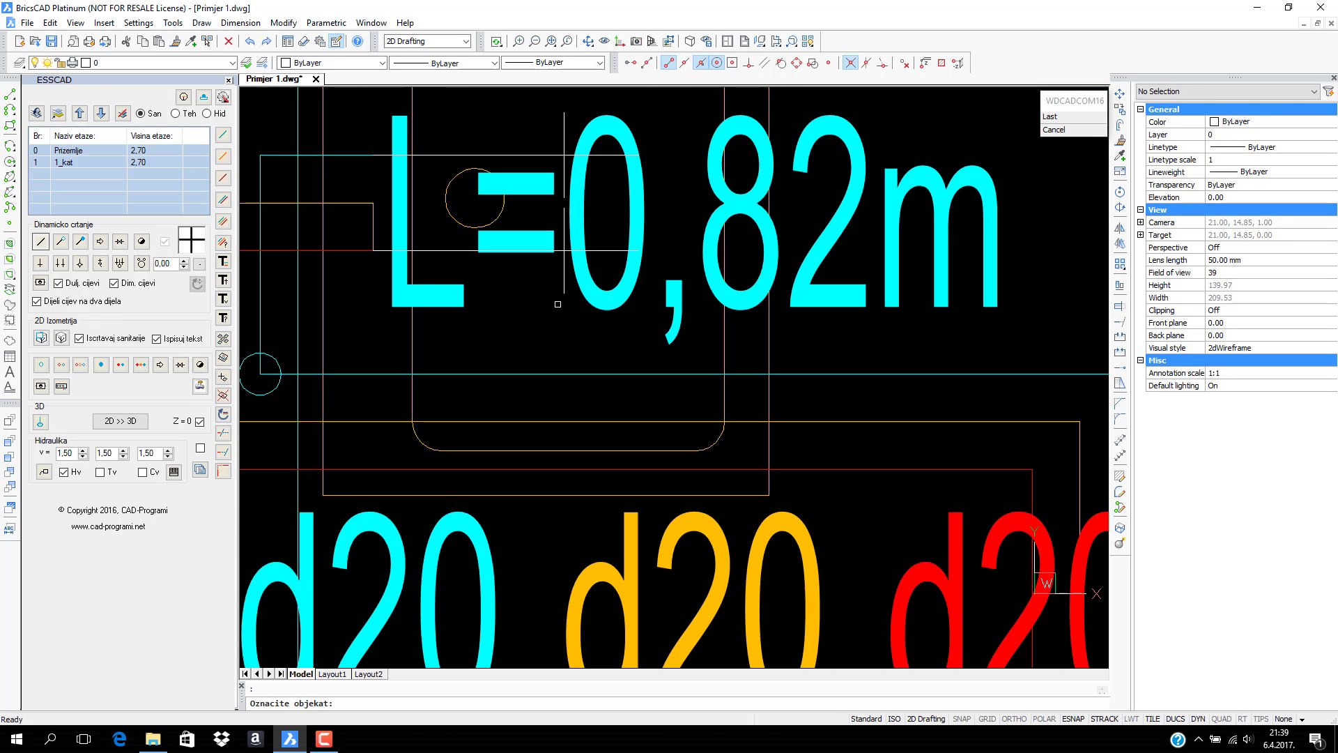
{"action": "left_click", "coordinate": [558, 157]}
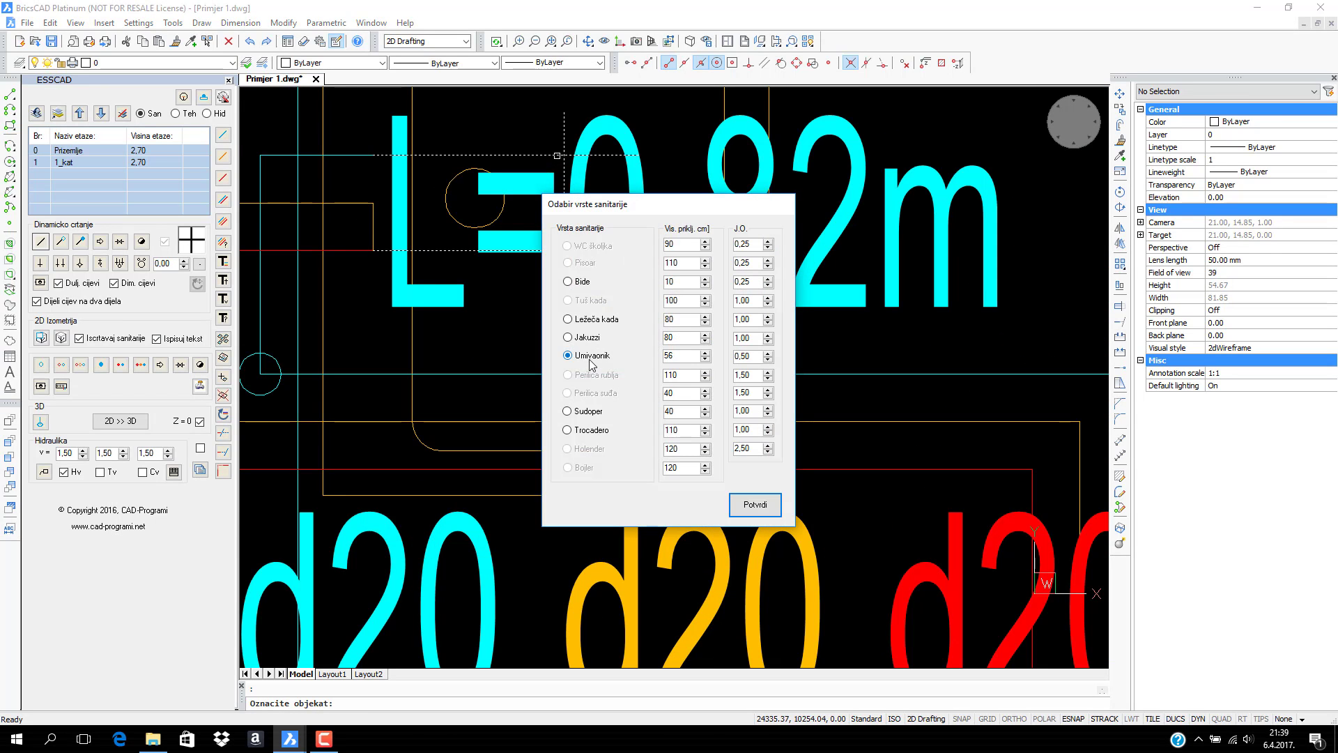
{"action": "left_click", "coordinate": [745, 512]}
{"action": "scroll", "coordinate": [613, 344], "scroll_direction": "down", "scroll_amount": 4}
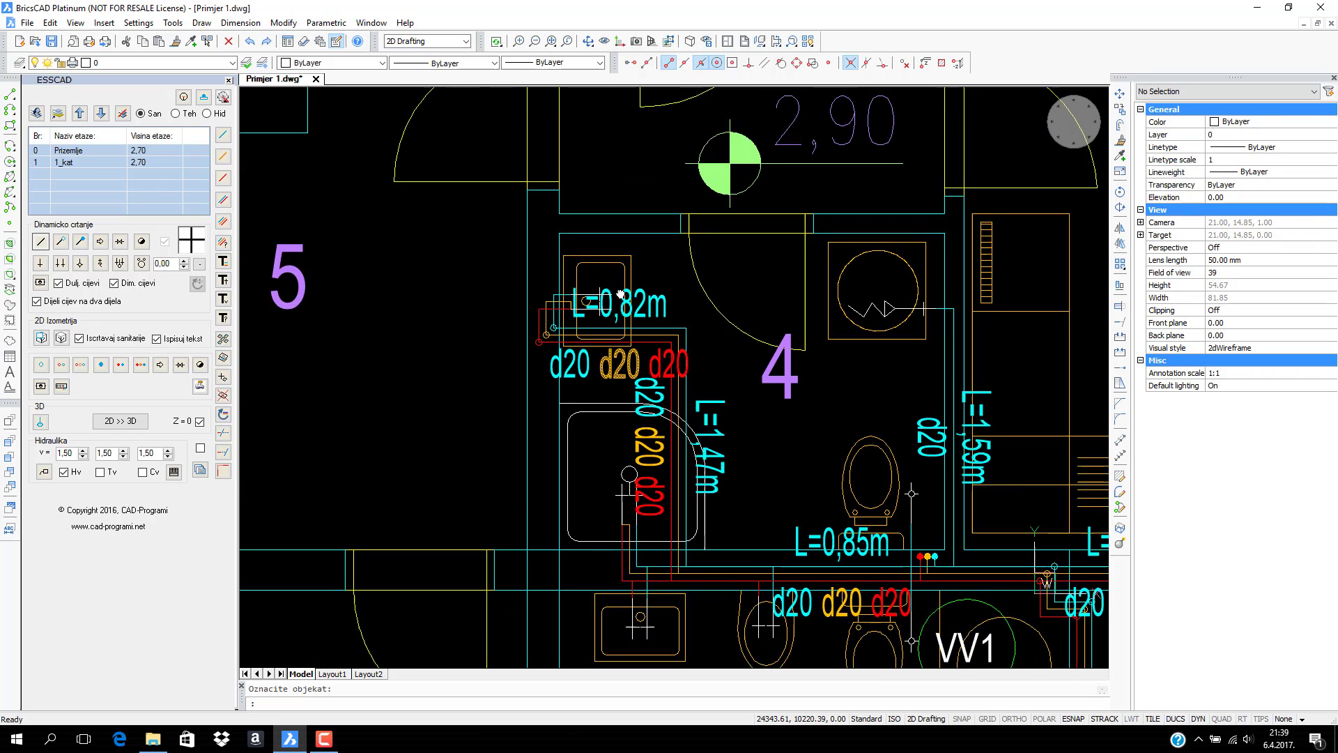
Assign the sanitary type Tuš kada to the fitting at room 4's shower
{"action": "middle_click_drag", "start_coordinate": [623, 499], "coordinate": [623, 339]}
{"action": "scroll", "coordinate": [623, 338], "scroll_direction": "up", "scroll_amount": 3}
{"action": "left_click", "coordinate": [622, 339]}
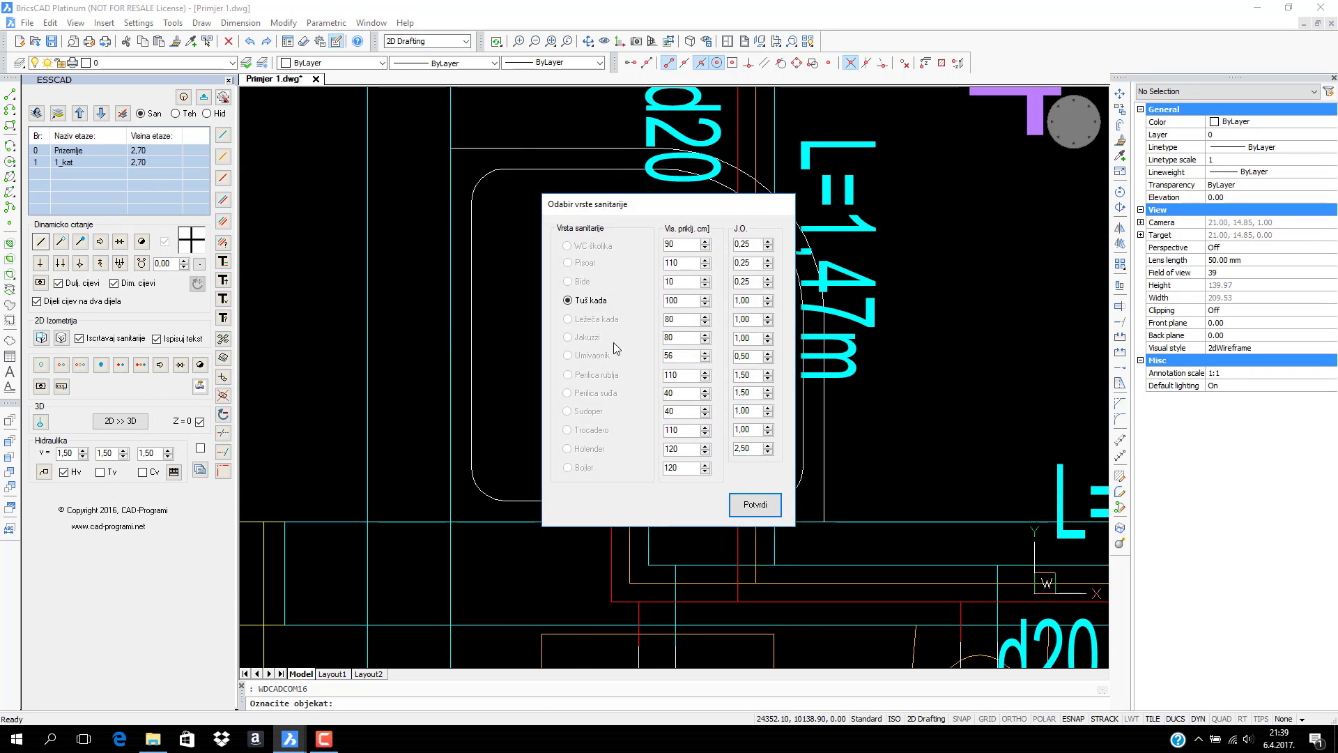
{"action": "left_click", "coordinate": [752, 507]}
{"action": "scroll", "coordinate": [753, 508], "scroll_direction": "down", "scroll_amount": 4}
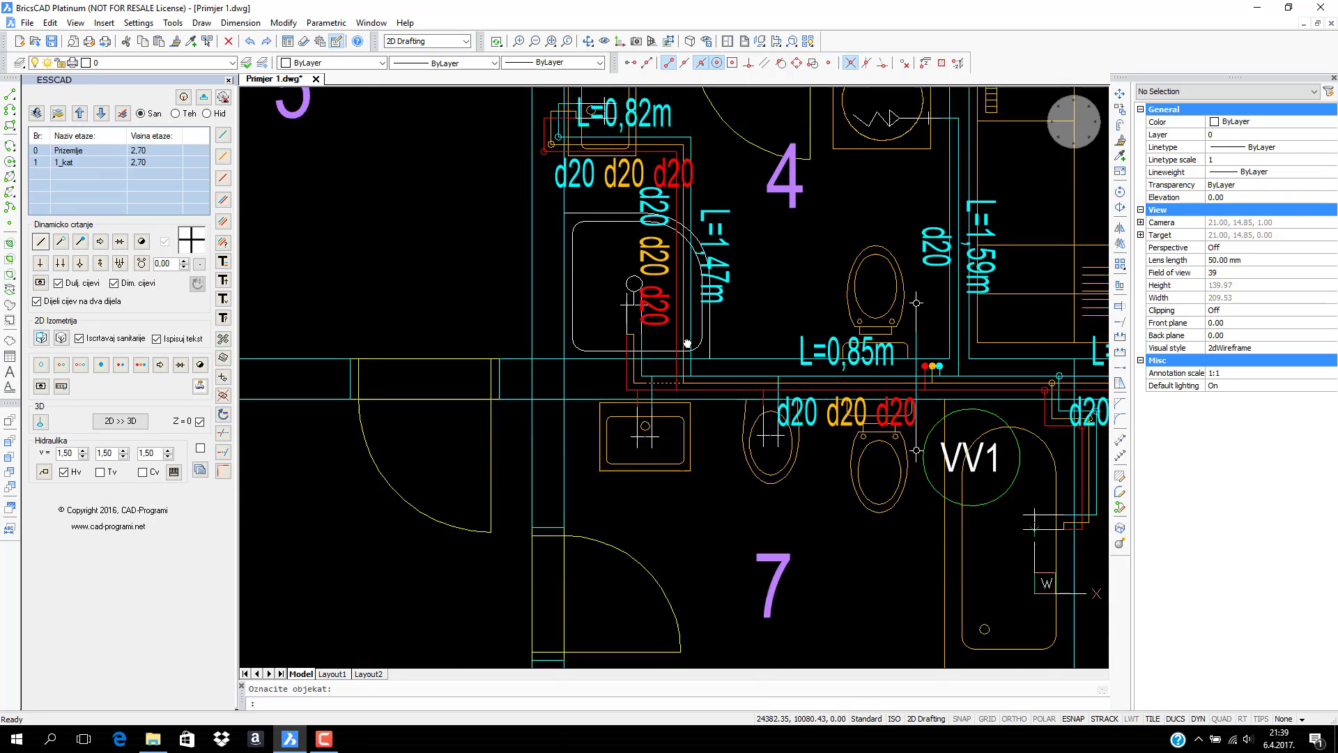
Assign the sanitary type Umivaonik to the fitting at room 7's washbasin and Bide to the fitting at its bidet
{"action": "scroll", "coordinate": [732, 519], "scroll_direction": "up", "scroll_amount": 3}
{"action": "left_click", "coordinate": [651, 382]}
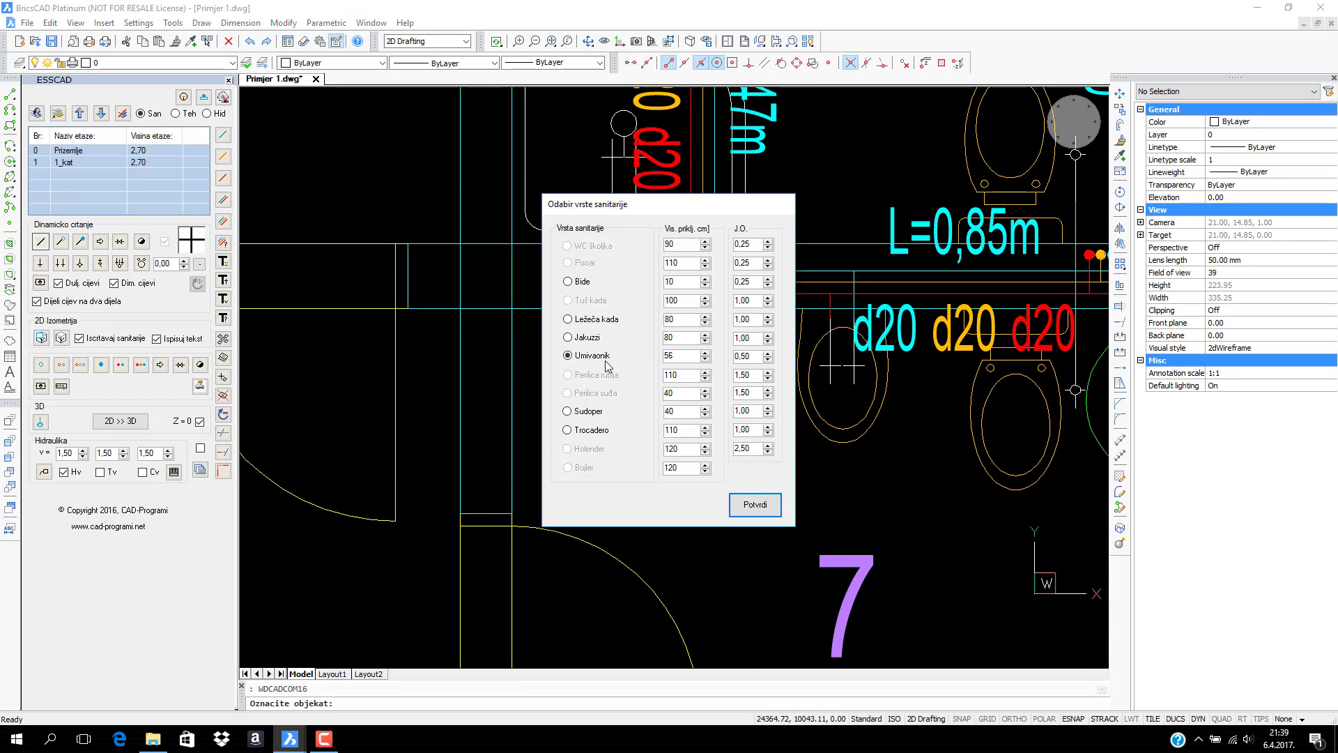
{"action": "left_click", "coordinate": [752, 504]}
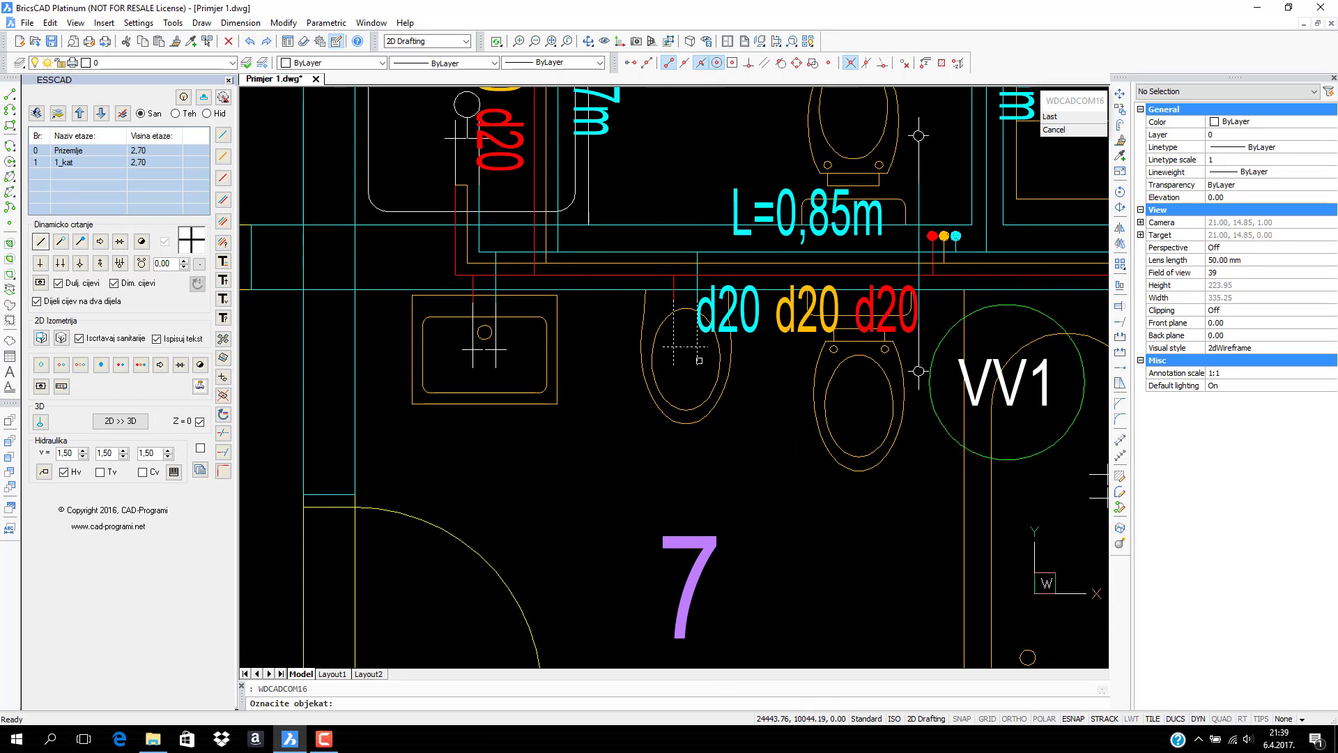
{"action": "left_click", "coordinate": [696, 360]}
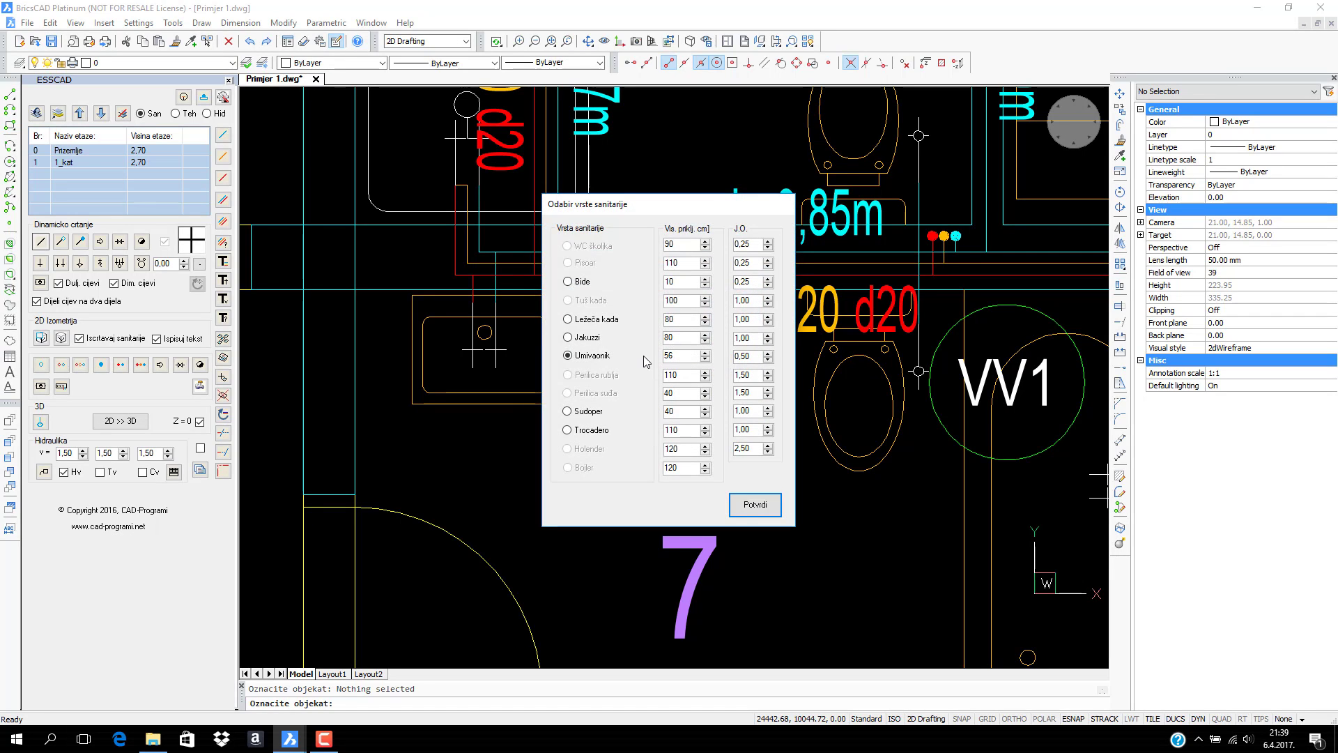
{"action": "left_click", "coordinate": [754, 504]}
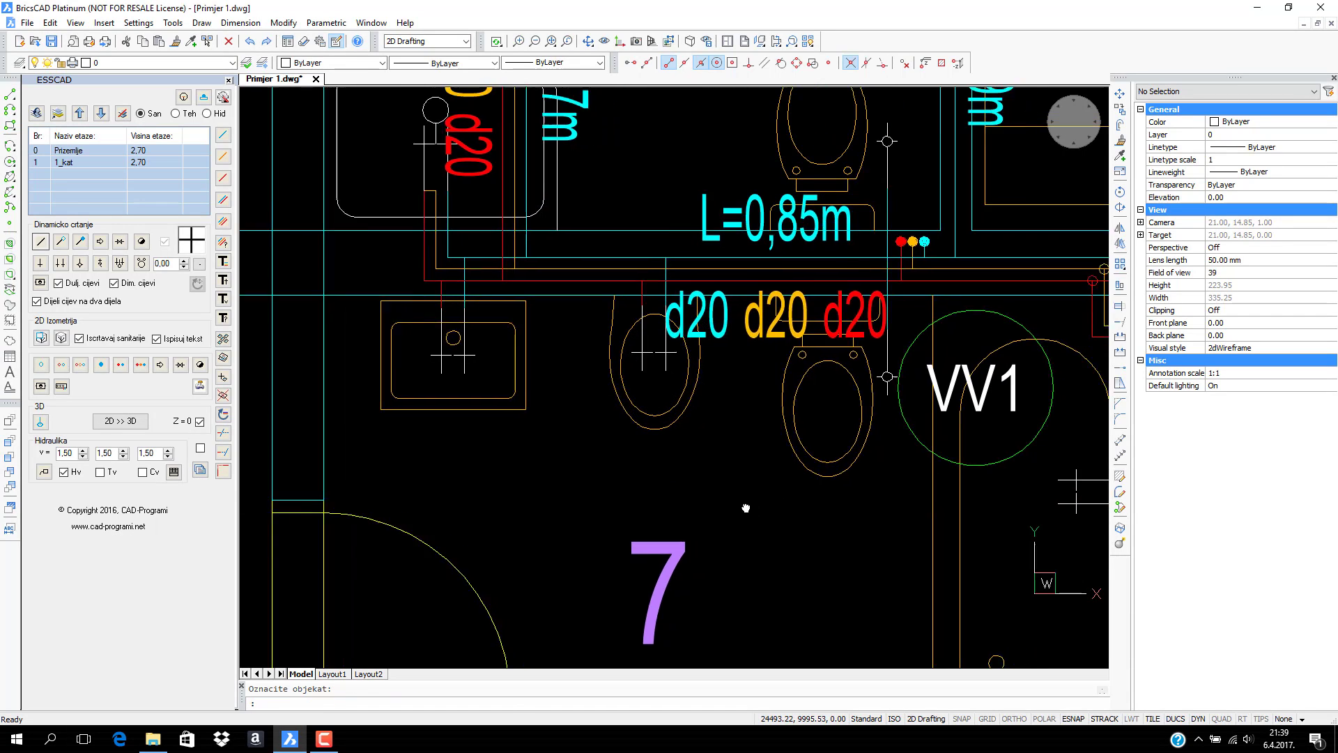
Assign the sanitary type WC školjka to the toilet fittings in rooms 7 and 4
{"action": "left_click", "coordinate": [753, 390]}
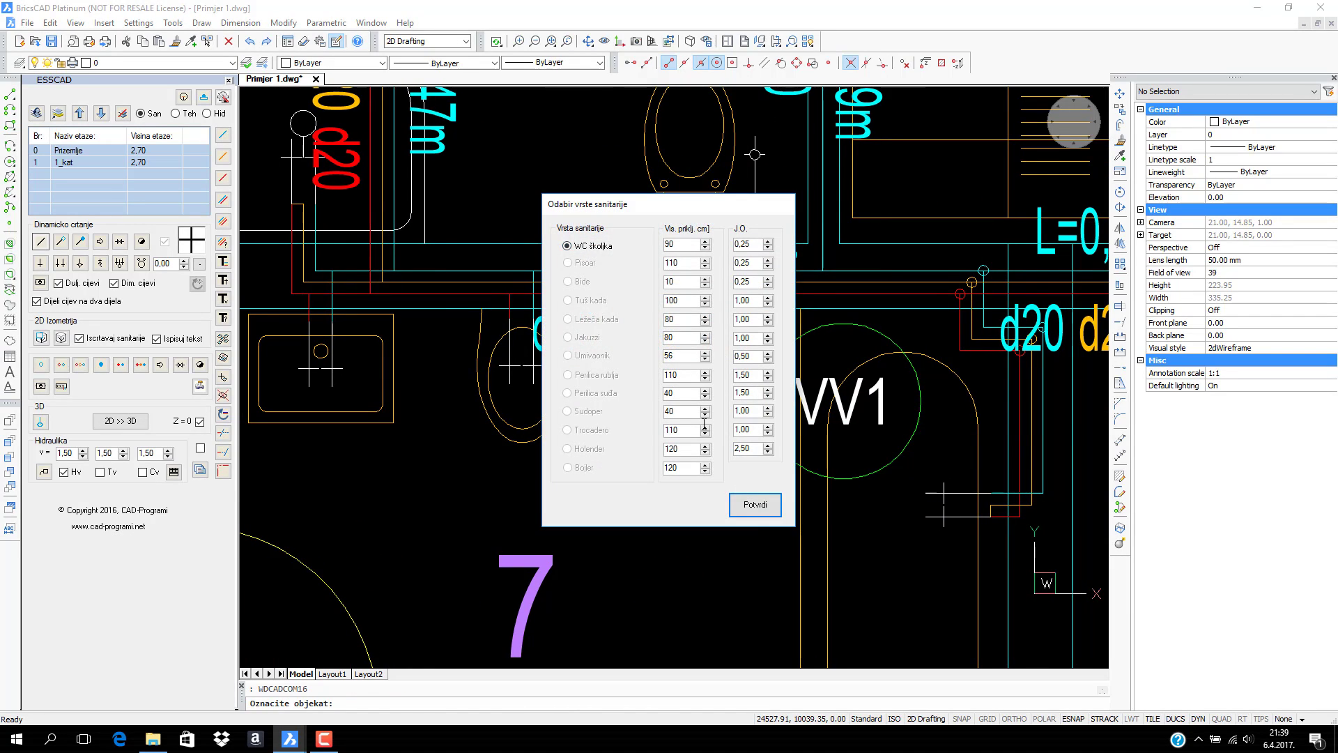
{"action": "left_click", "coordinate": [755, 504]}
{"action": "left_click", "coordinate": [755, 293]}
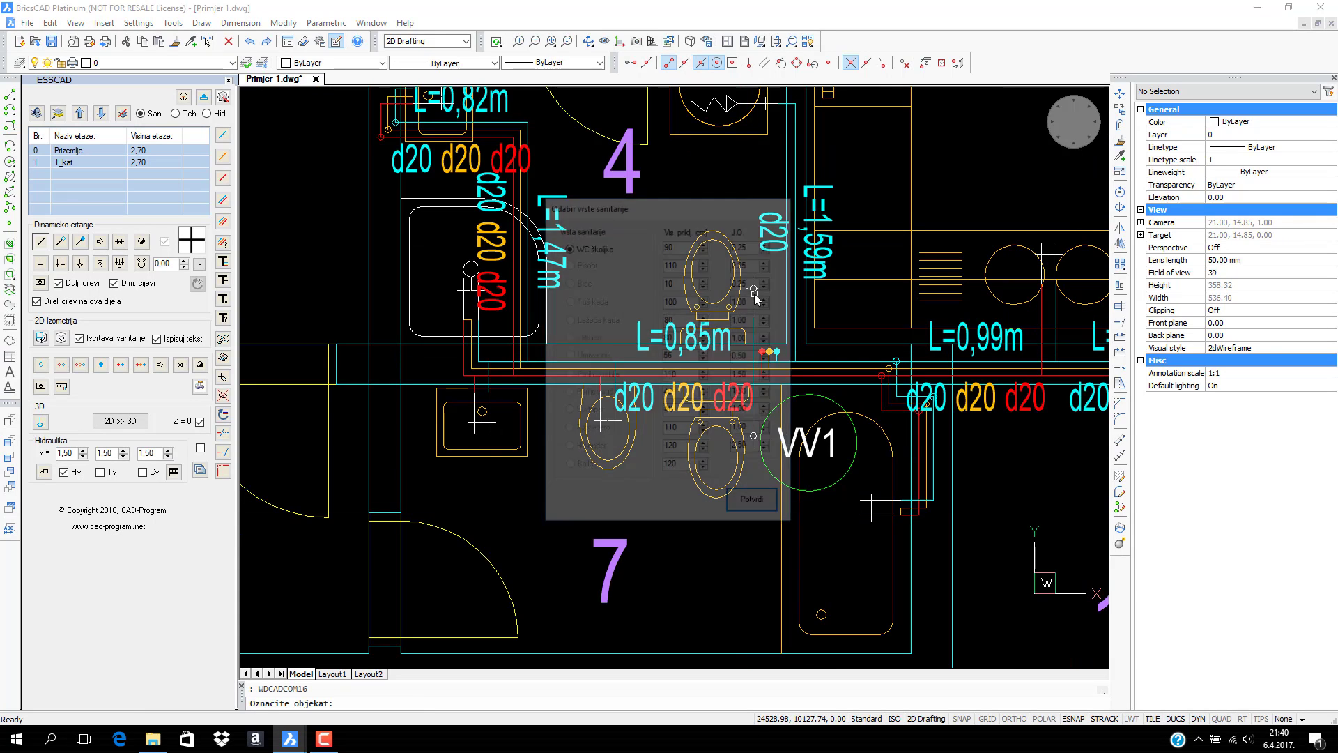
{"action": "left_click", "coordinate": [747, 514]}
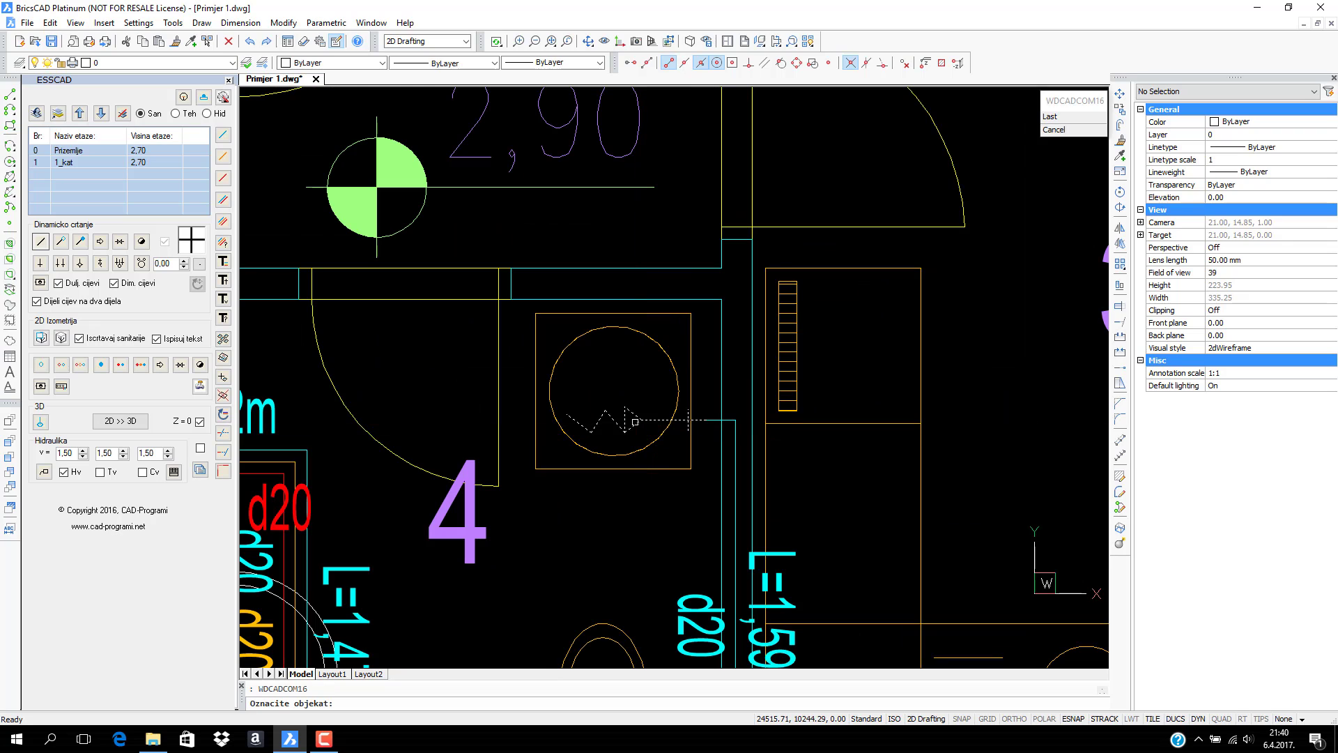
Assign Perilica rublja to the fitting at room 4's washing machine and Sudoper to the fitting at room 3's kitchen sink
{"action": "left_click", "coordinate": [646, 436]}
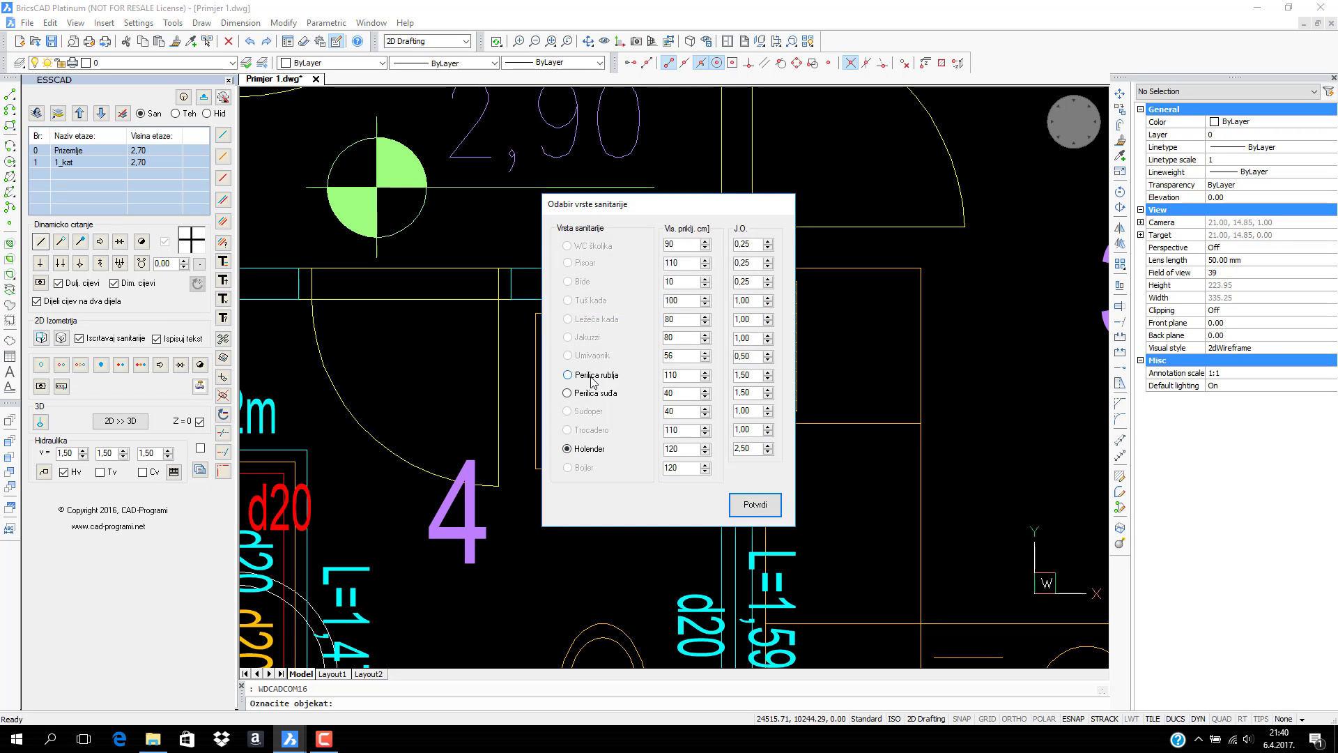
{"action": "left_click", "coordinate": [756, 500]}
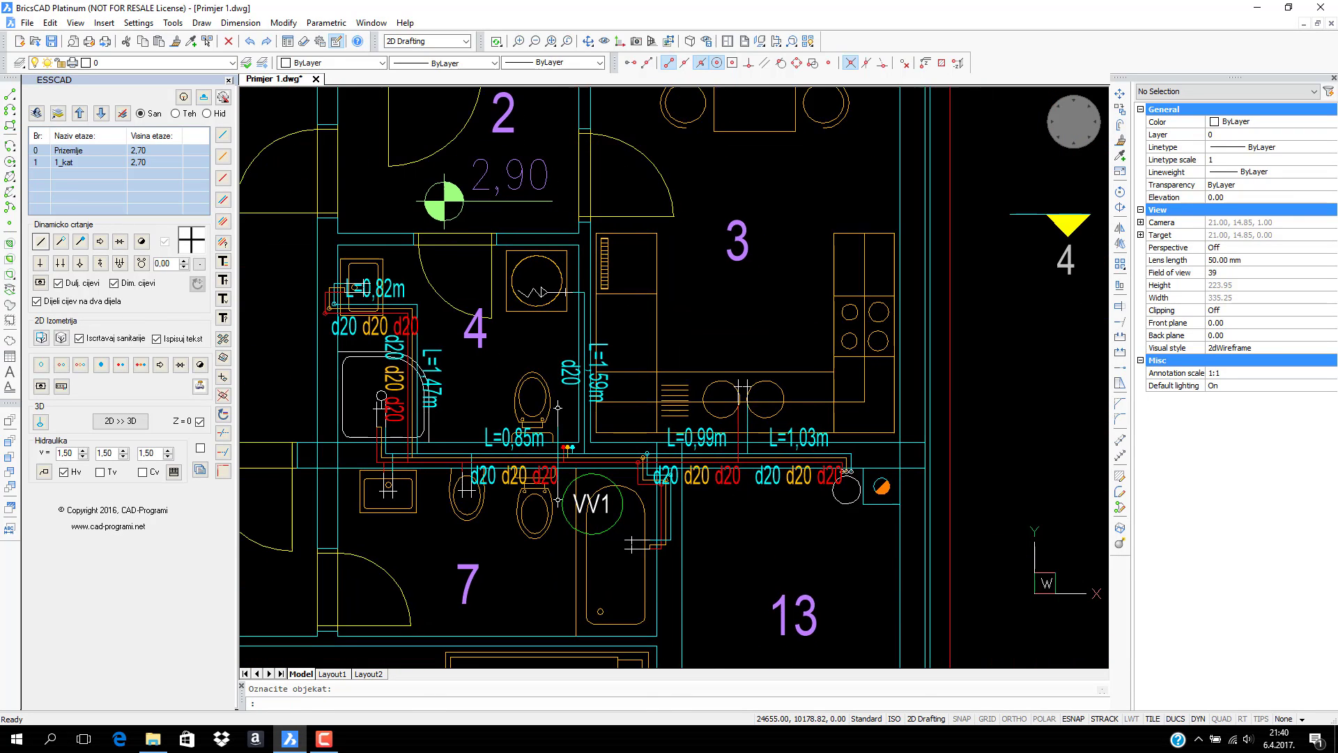
{"action": "left_click", "coordinate": [738, 357]}
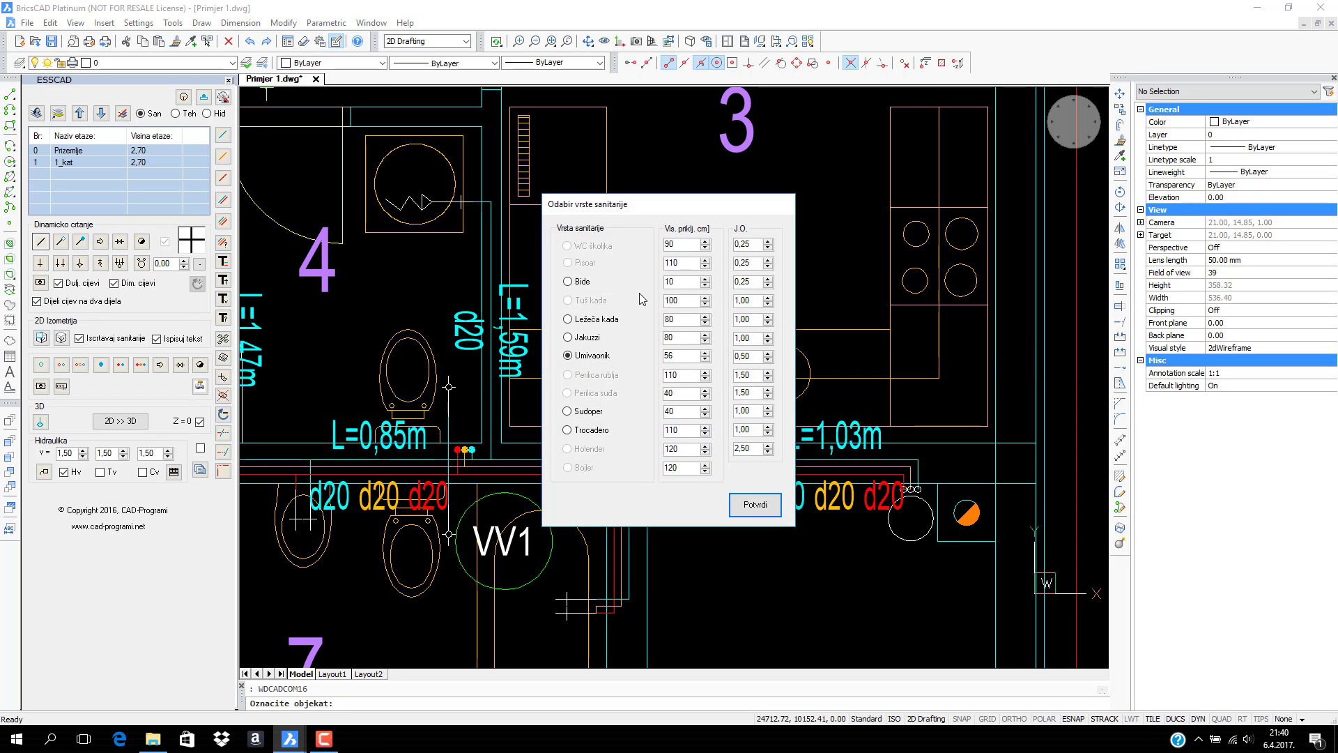
{"action": "left_click", "coordinate": [753, 504]}
Assign the sanitary type Ležeća kada to the fitting at room 7's bathtub
{"action": "mouse_move", "coordinate": [901, 578]}
{"action": "middle_mouse_down"}
{"action": "mouse_move", "coordinate": [883, 533]}
{"action": "mouse_move", "coordinate": [879, 392]}
{"action": "mouse_move", "coordinate": [928, 358]}
{"action": "middle_mouse_up"}
{"action": "right_click", "coordinate": [592, 394]}
{"action": "left_click", "coordinate": [591, 395]}
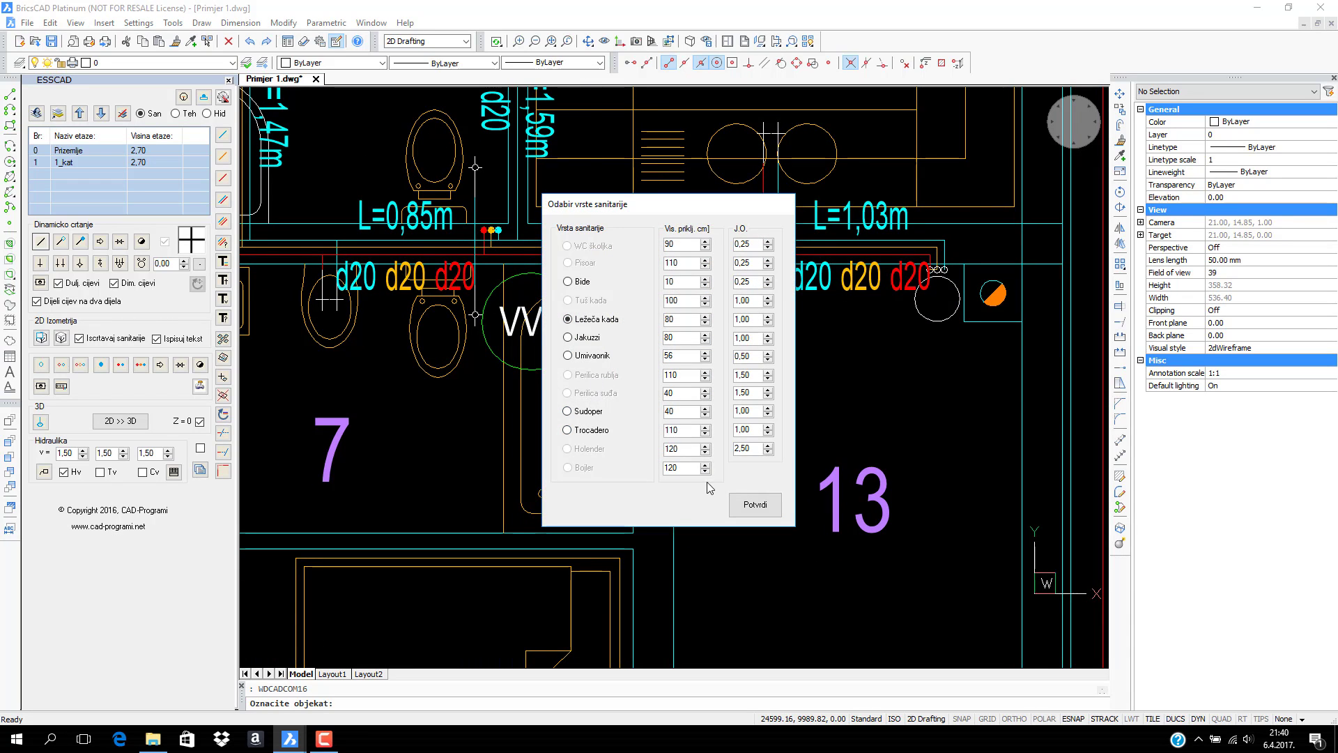
{"action": "left_click", "coordinate": [744, 503]}
Run the hydraulic calculation for Hv, Tv and Cv on all fixtures and place its labels outside room 13, with a leader from the L=1,03m run
{"action": "scroll", "coordinate": [749, 474], "scroll_direction": "down", "scroll_amount": 2}
{"action": "middle_click_drag", "start_coordinate": [752, 460], "coordinate": [815, 500]}
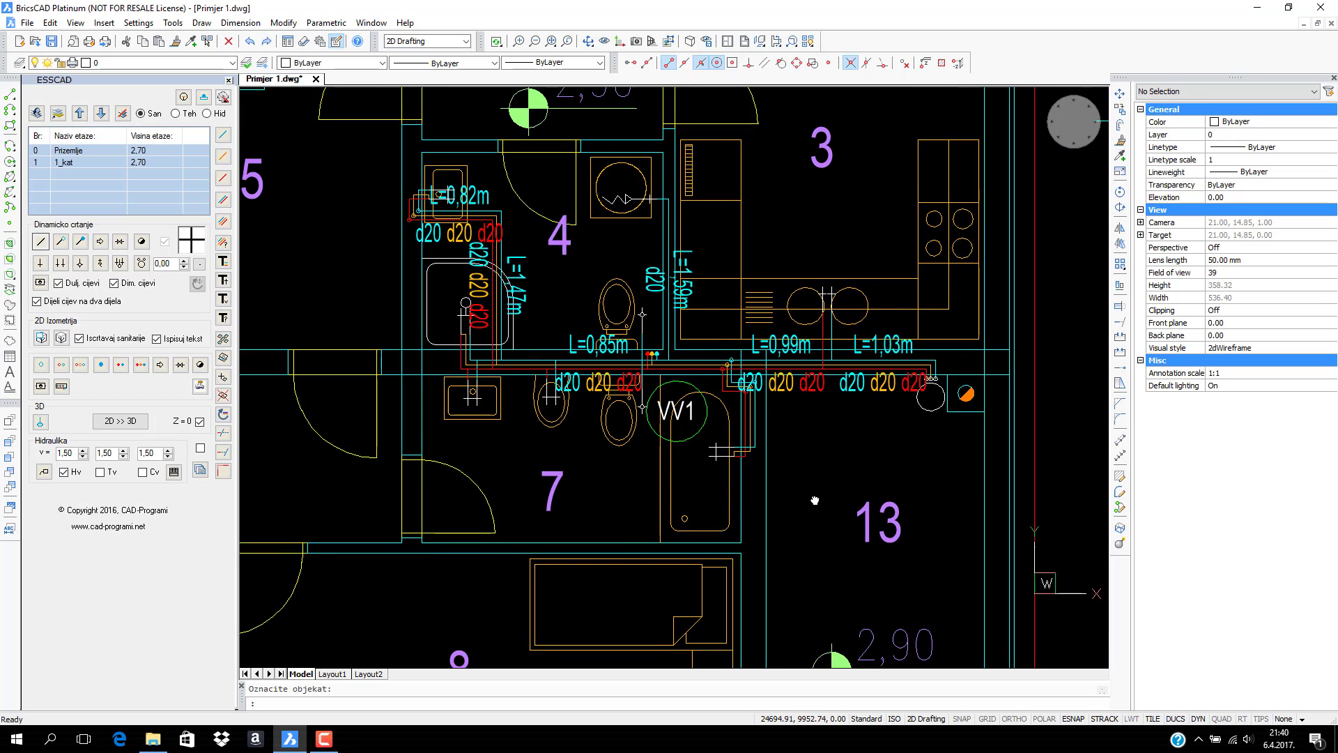
{"action": "scroll", "coordinate": [813, 498], "scroll_direction": "down", "scroll_amount": 4}
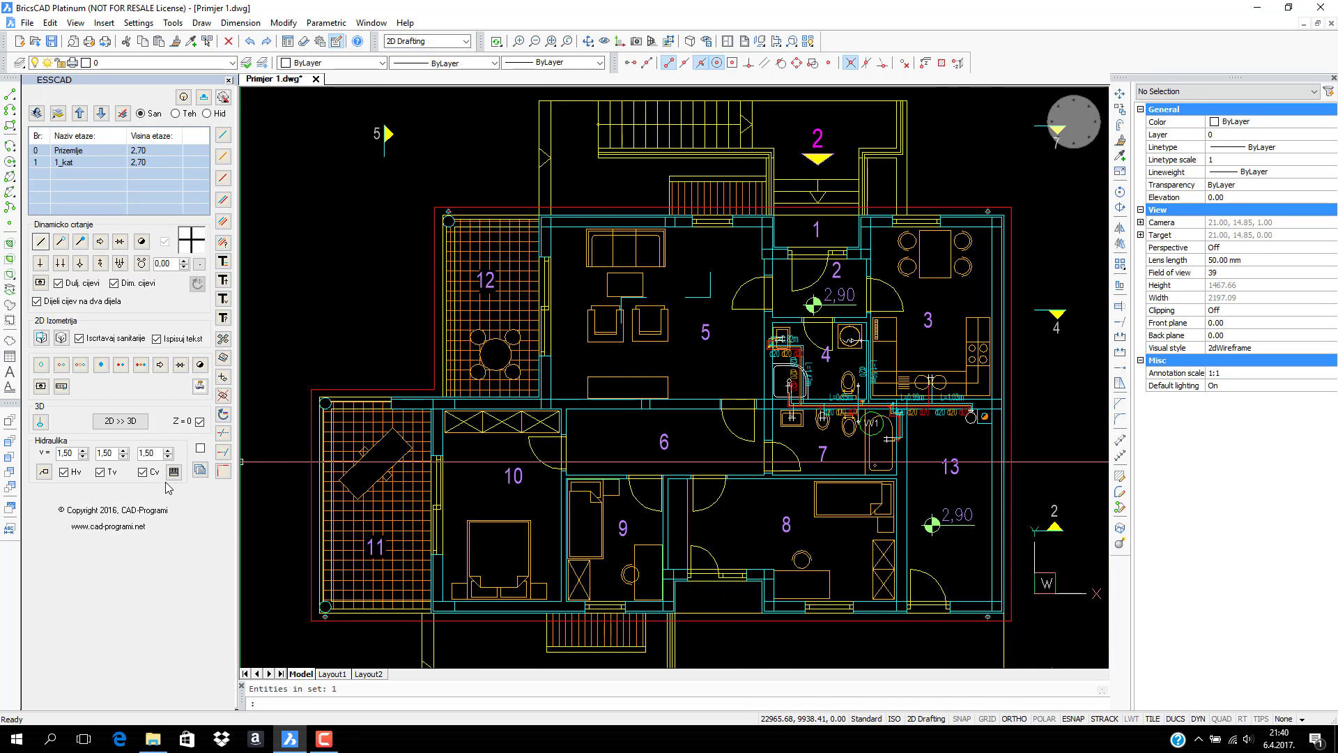
{"action": "left_click", "coordinate": [43, 473]}
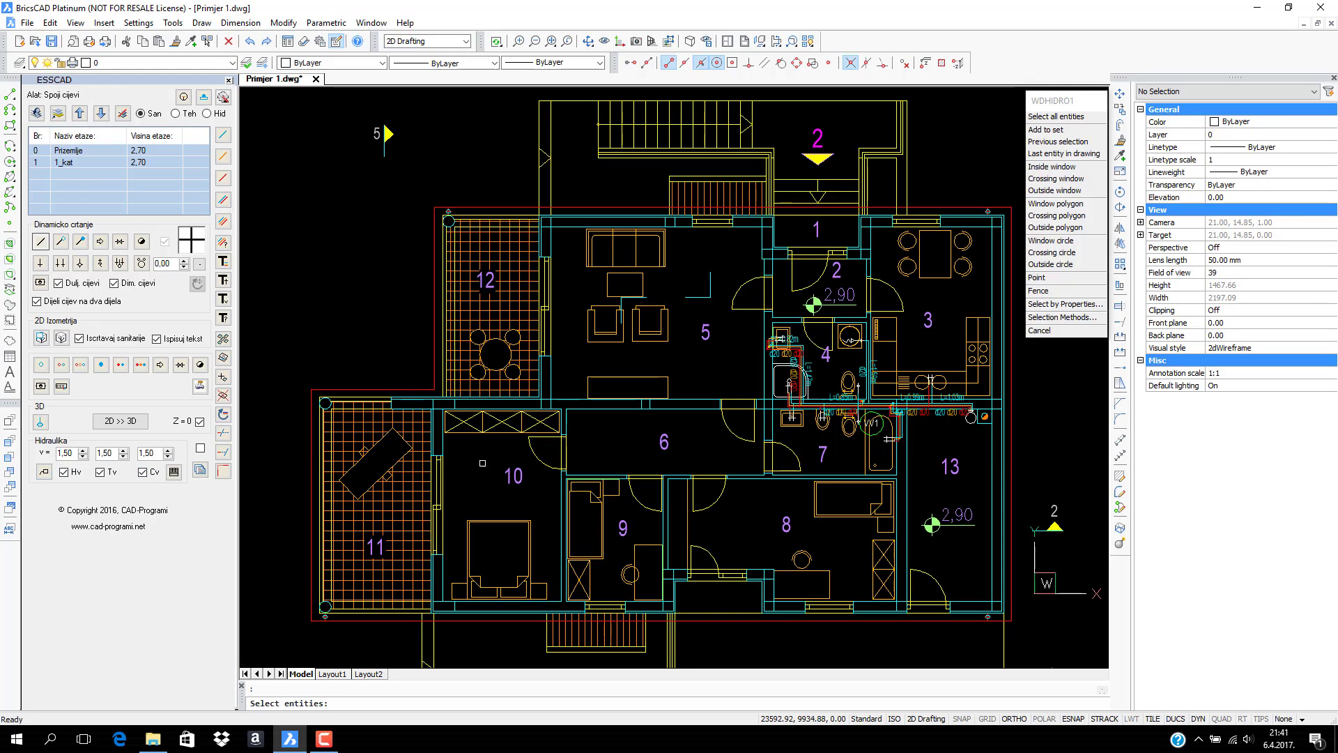
{"action": "middle_click_drag", "start_coordinate": [838, 458], "coordinate": [574, 437]}
{"action": "scroll", "coordinate": [640, 419], "scroll_direction": "up", "scroll_amount": 2}
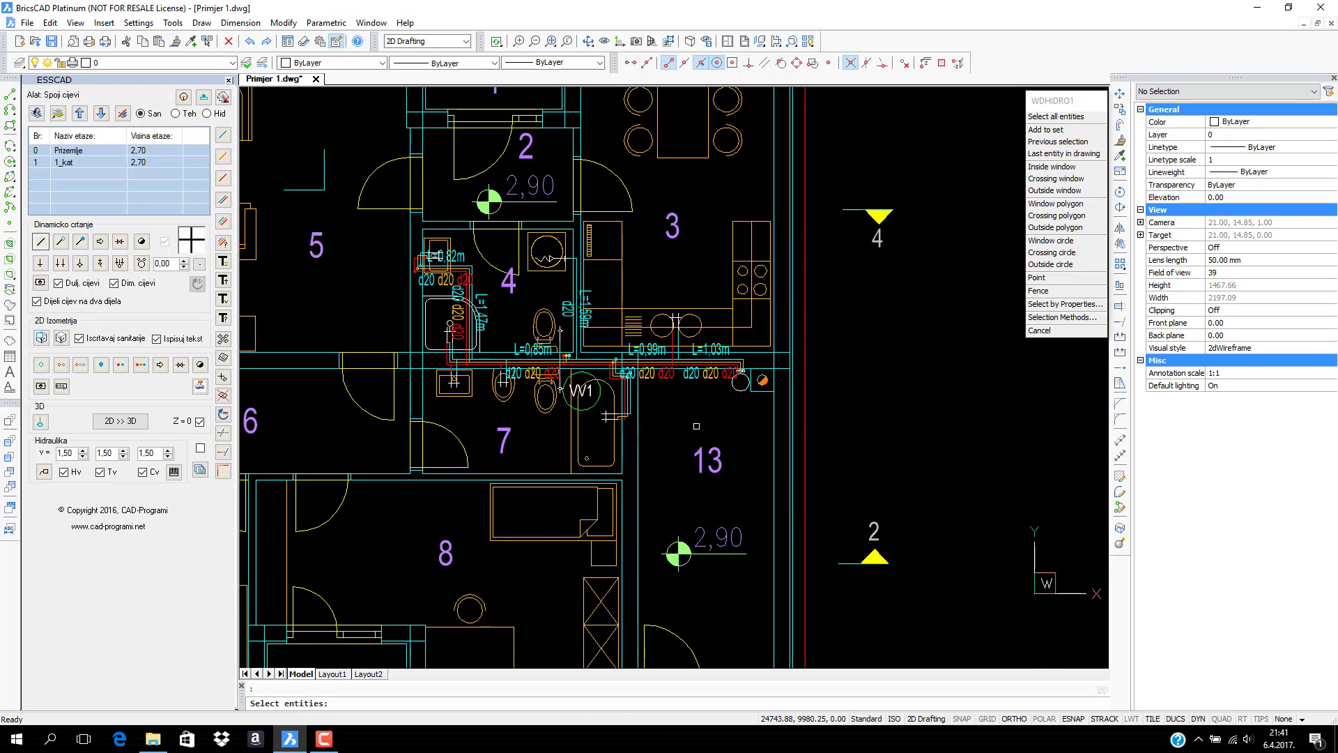
{"action": "left_click", "coordinate": [336, 198]}
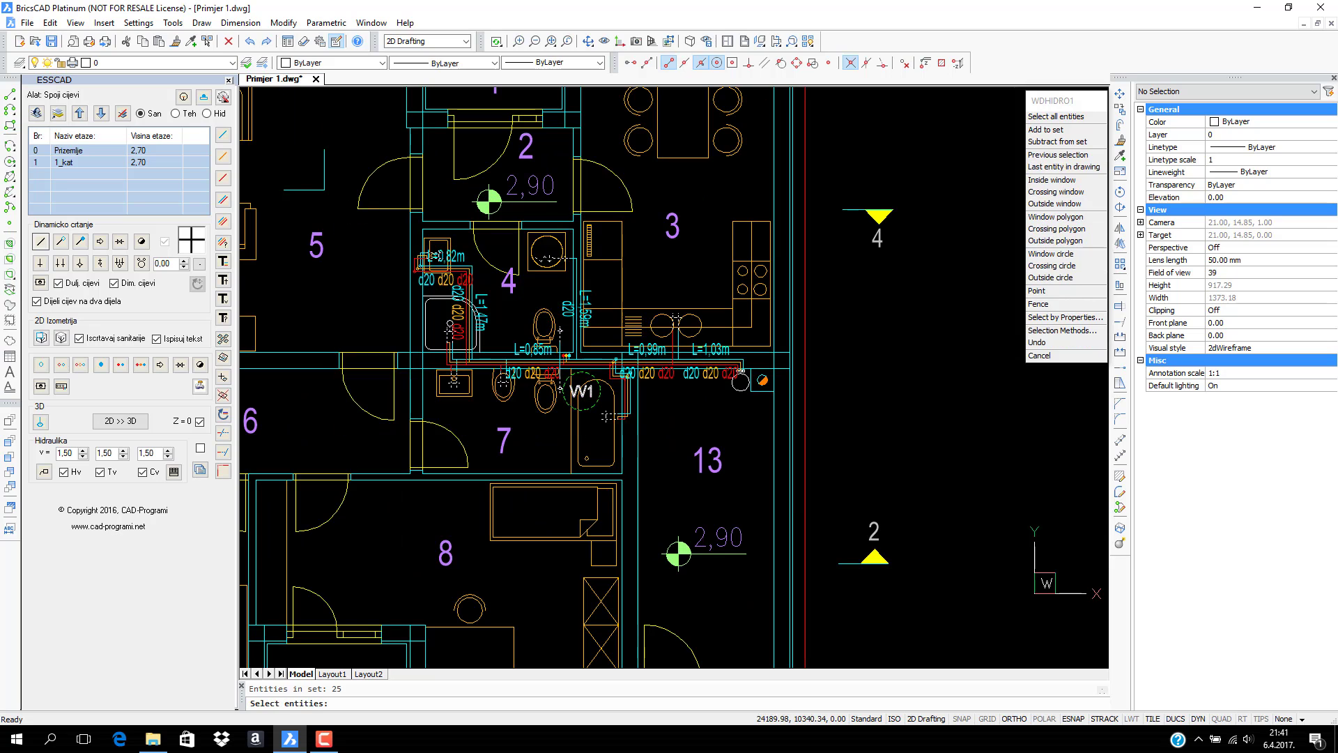
{"action": "key", "text": "Return"}
{"action": "scroll", "coordinate": [733, 378], "scroll_direction": "up", "scroll_amount": 5}
{"action": "left_click", "coordinate": [707, 363]}
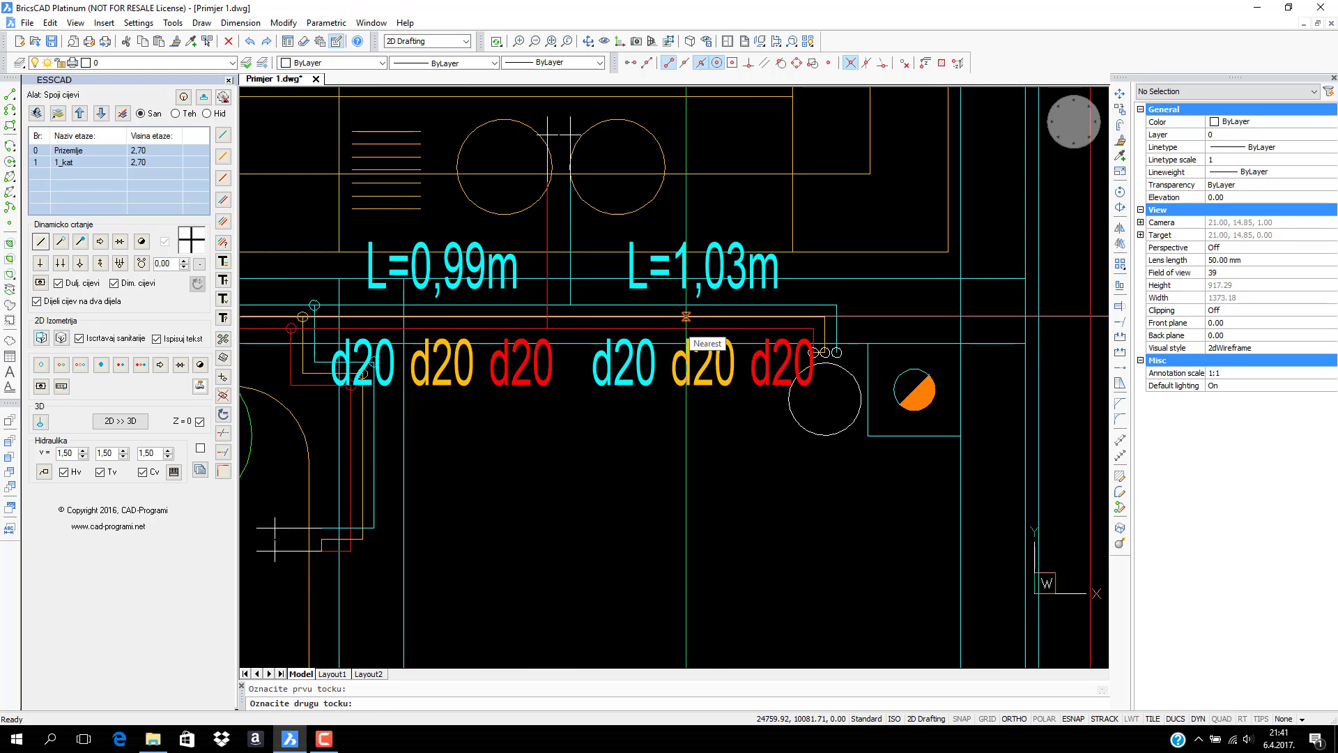
{"action": "scroll", "coordinate": [707, 374], "scroll_direction": "down", "scroll_amount": 4}
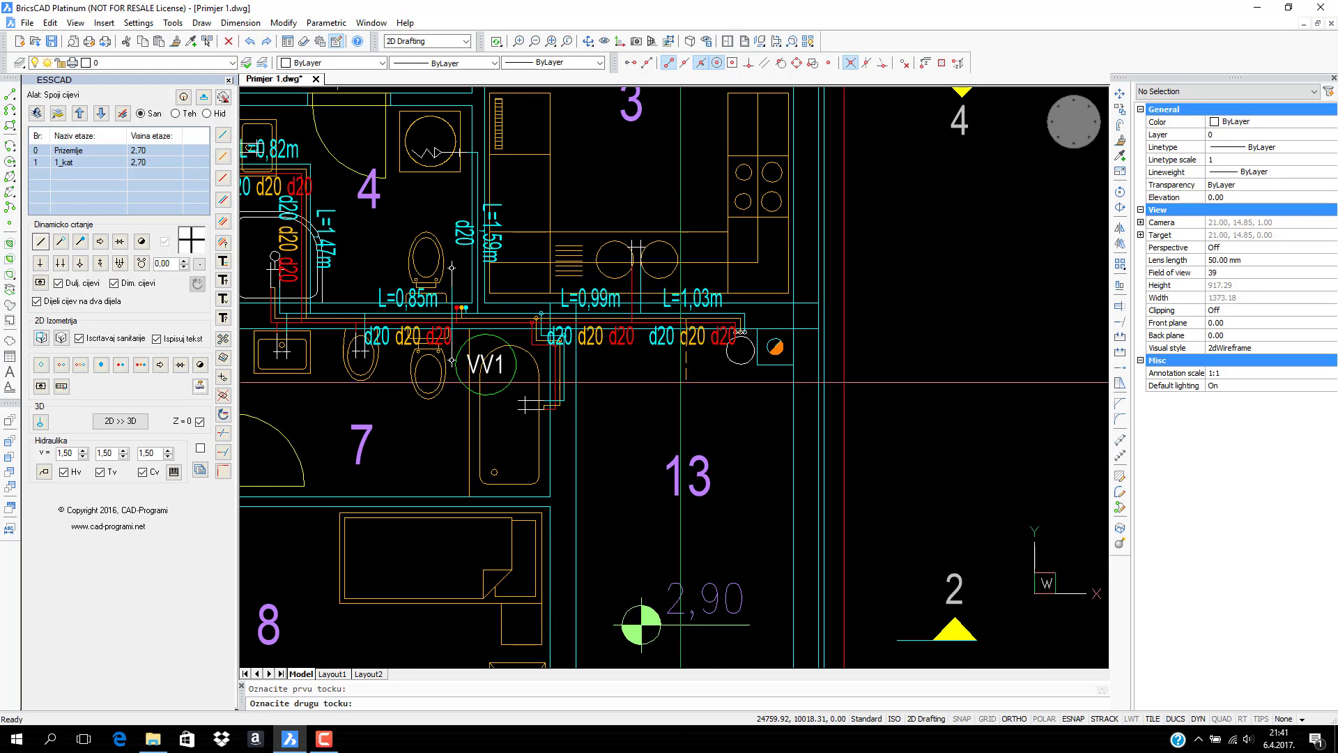
{"action": "left_click", "coordinate": [686, 426]}
{"action": "left_click", "coordinate": [919, 419]}
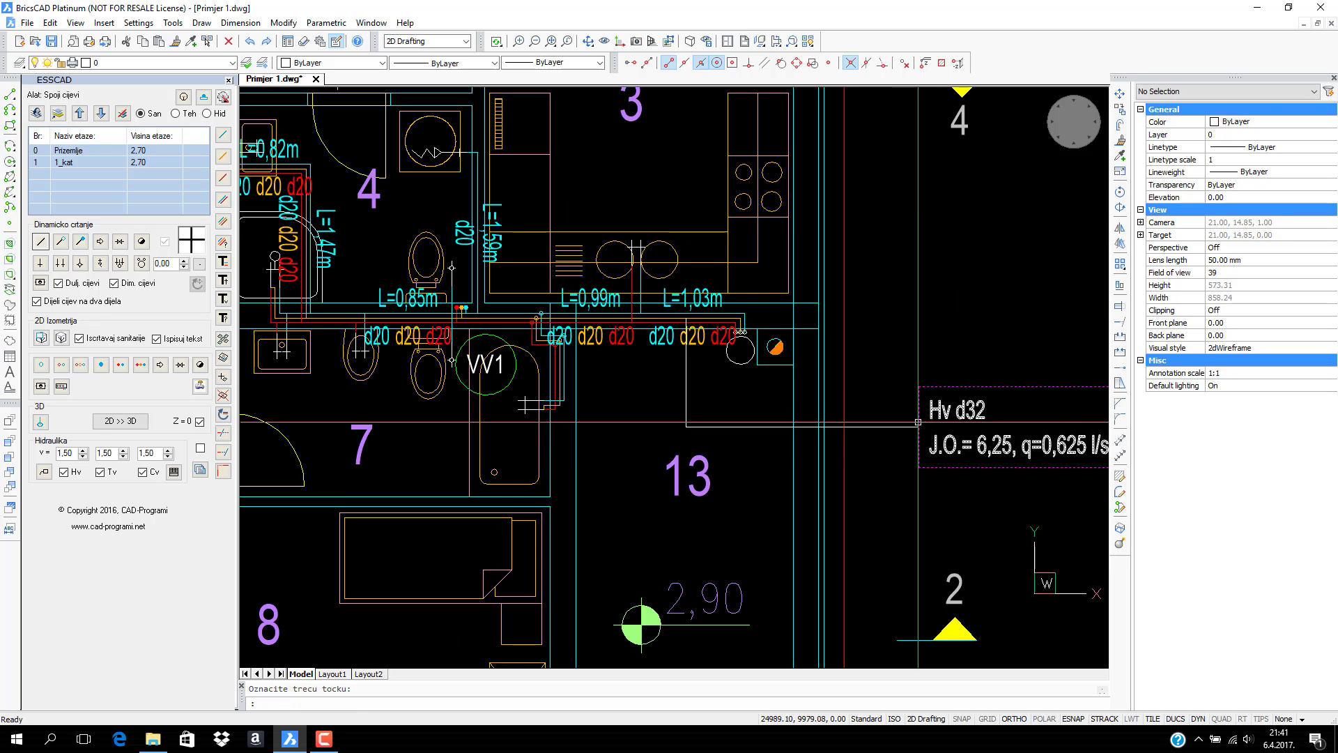
Set the cold, circulation and hot water profiles of the L=1,03m run before the heater to 32
{"action": "middle_click_drag", "start_coordinate": [960, 459], "coordinate": [614, 435]}
{"action": "scroll", "coordinate": [654, 420], "scroll_direction": "down", "scroll_amount": 1}
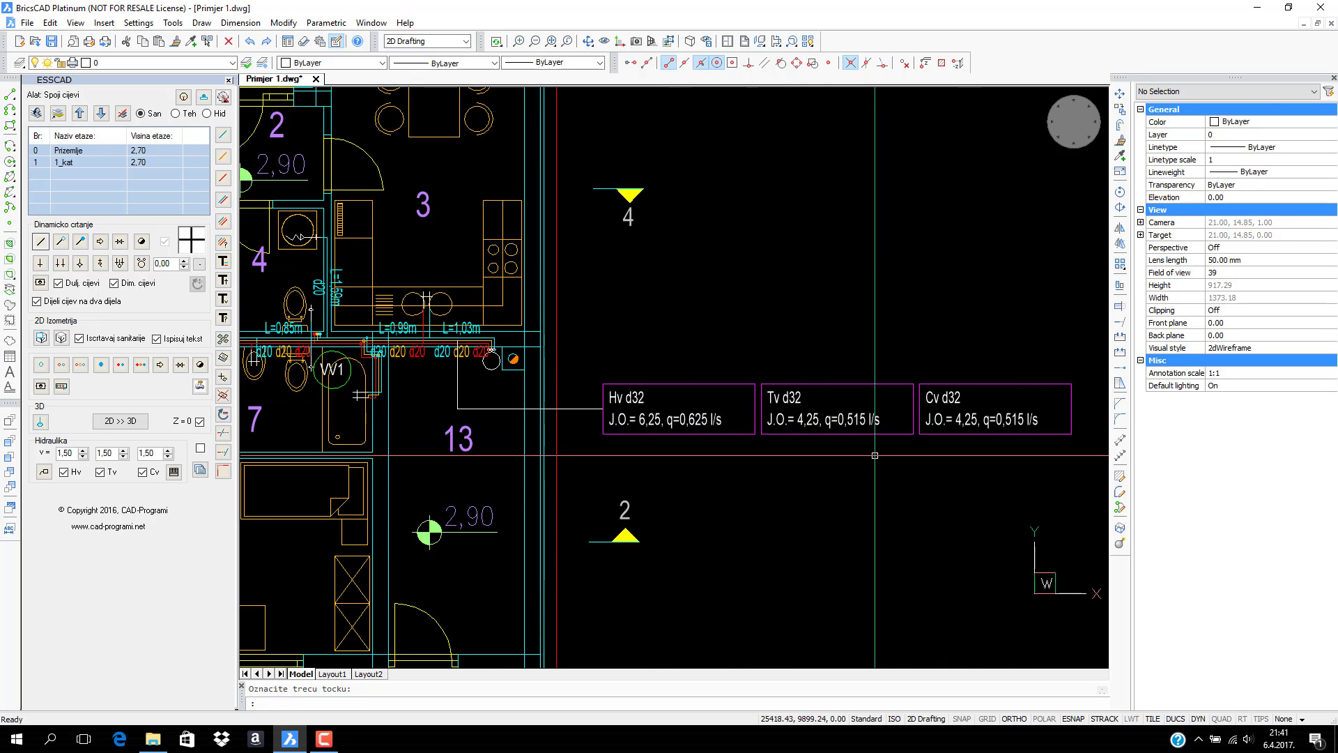
{"action": "middle_click_drag", "start_coordinate": [817, 464], "coordinate": [960, 463]}
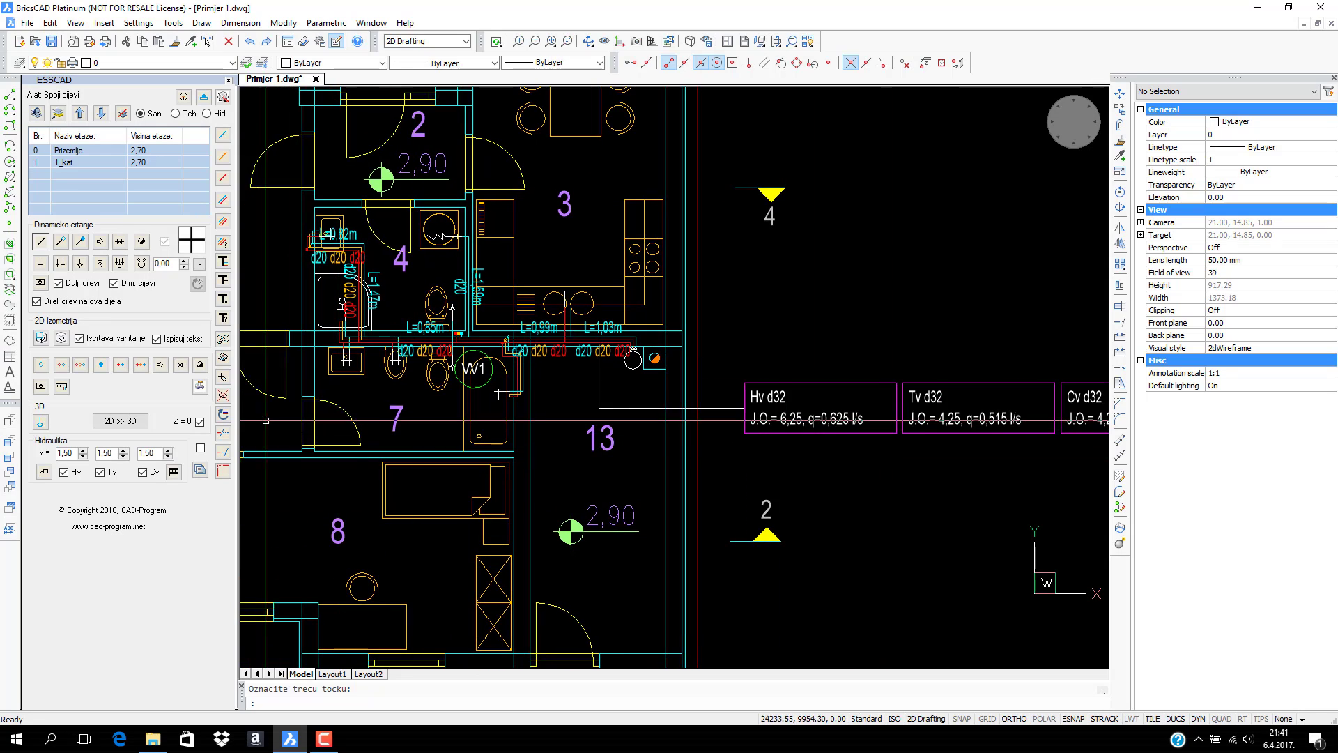
{"action": "left_click", "coordinate": [224, 279]}
{"action": "scroll", "coordinate": [603, 339], "scroll_direction": "up", "scroll_amount": 3}
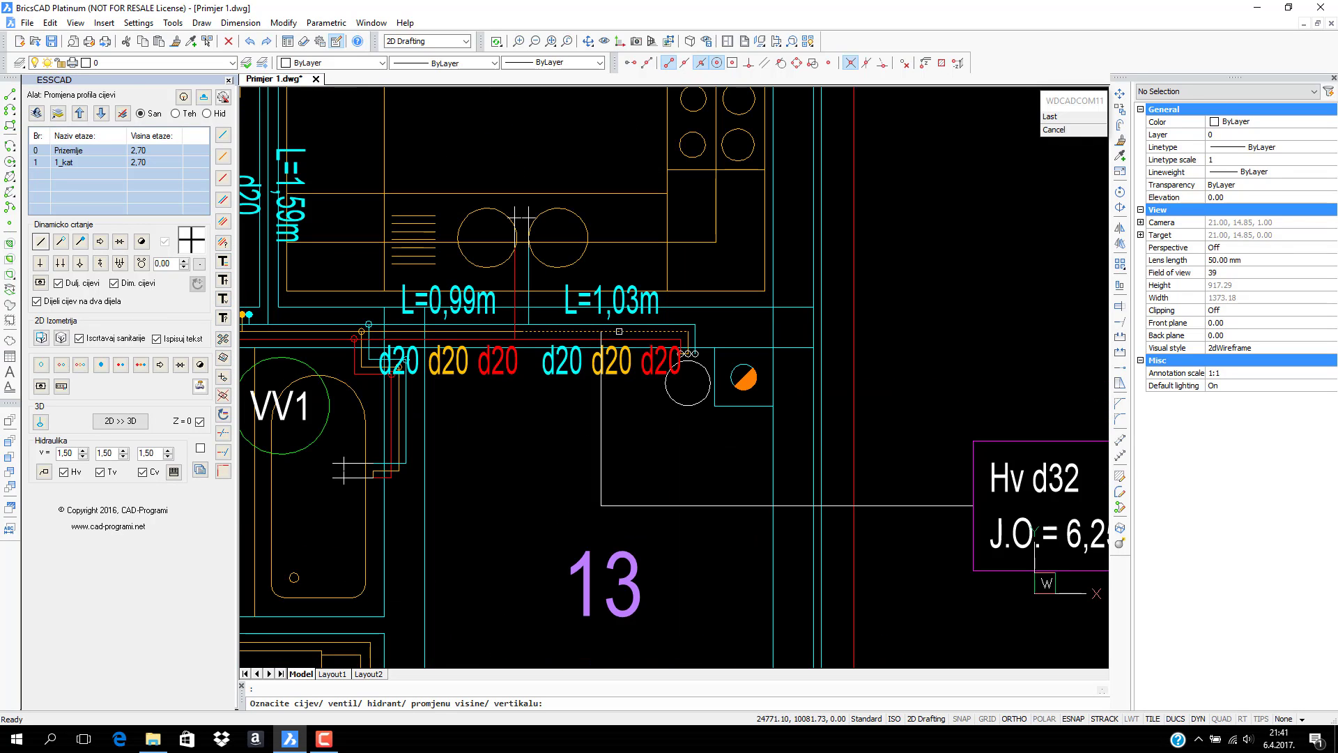
{"action": "left_click", "coordinate": [618, 332]}
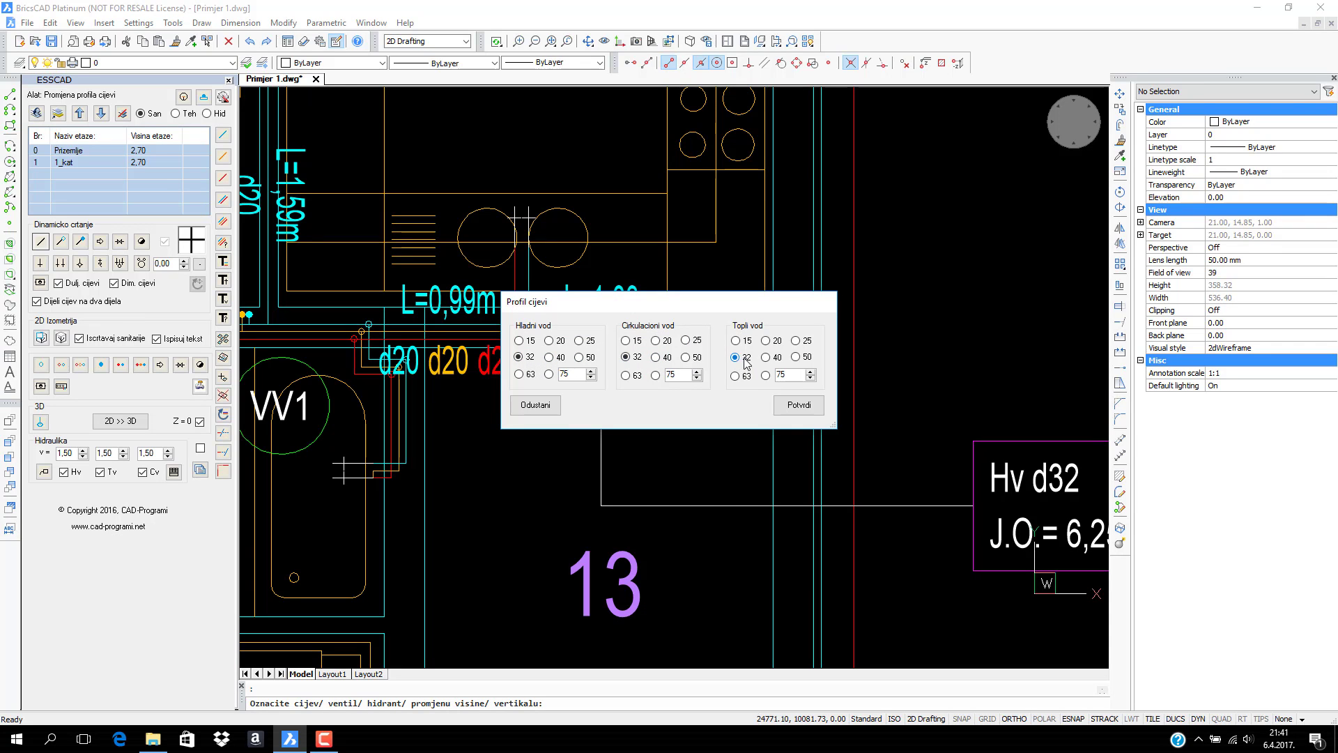
{"action": "left_click", "coordinate": [797, 405]}
Calculate the hydraulics for the fixtures in rooms 4 and 7 and place the labels below the first ones, with a leader from the L=0,99m run
{"action": "middle_click_drag", "start_coordinate": [488, 494], "coordinate": [561, 461]}
{"action": "scroll", "coordinate": [672, 395], "scroll_direction": "down", "scroll_amount": 2}
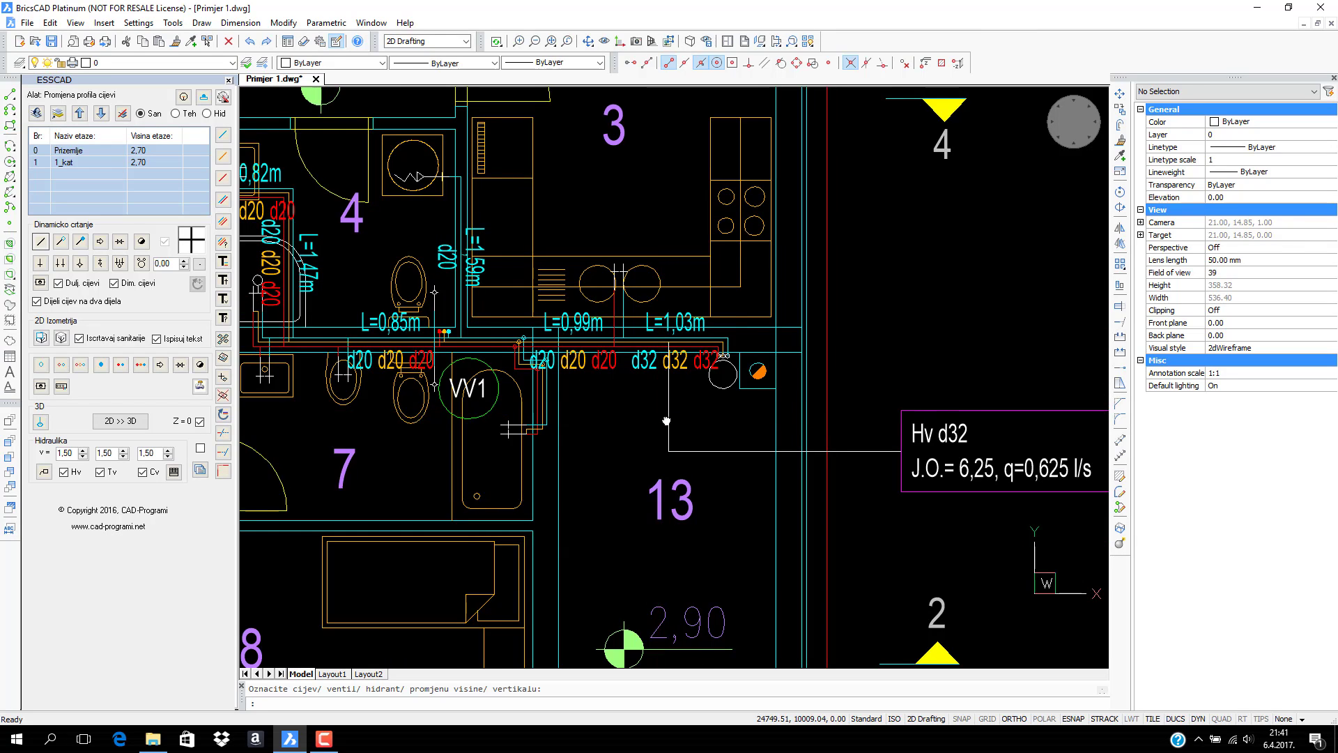
{"action": "middle_click_drag", "start_coordinate": [670, 417], "coordinate": [890, 414]}
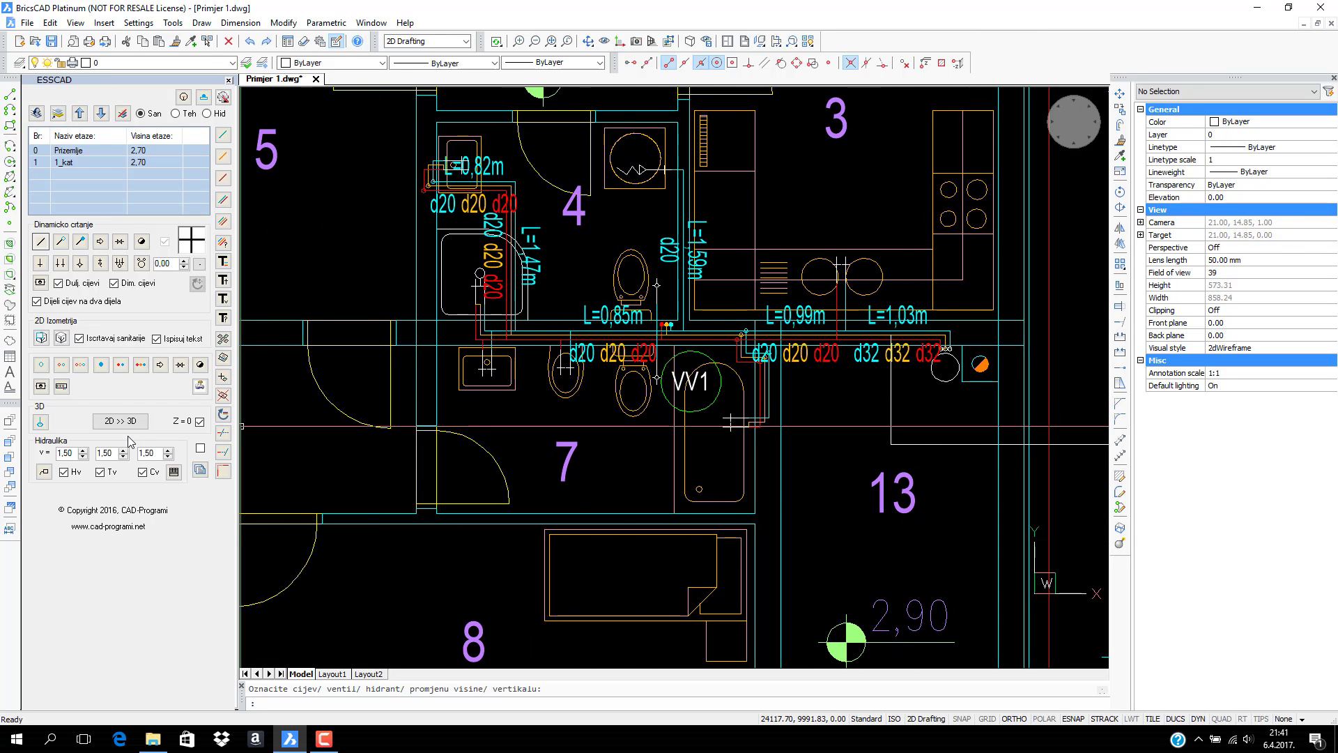
{"action": "left_click", "coordinate": [44, 472]}
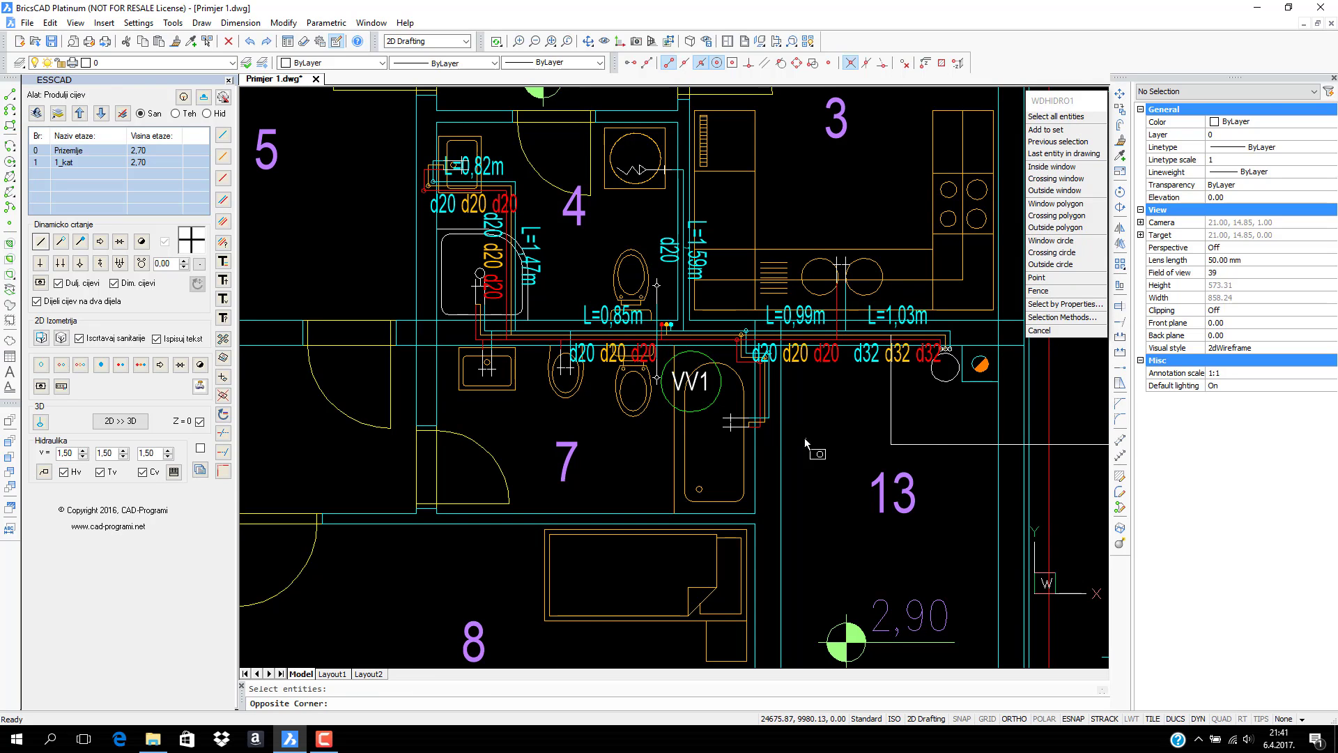
{"action": "scroll", "coordinate": [806, 444], "scroll_direction": "down", "scroll_amount": 2}
{"action": "left_click", "coordinate": [513, 232]}
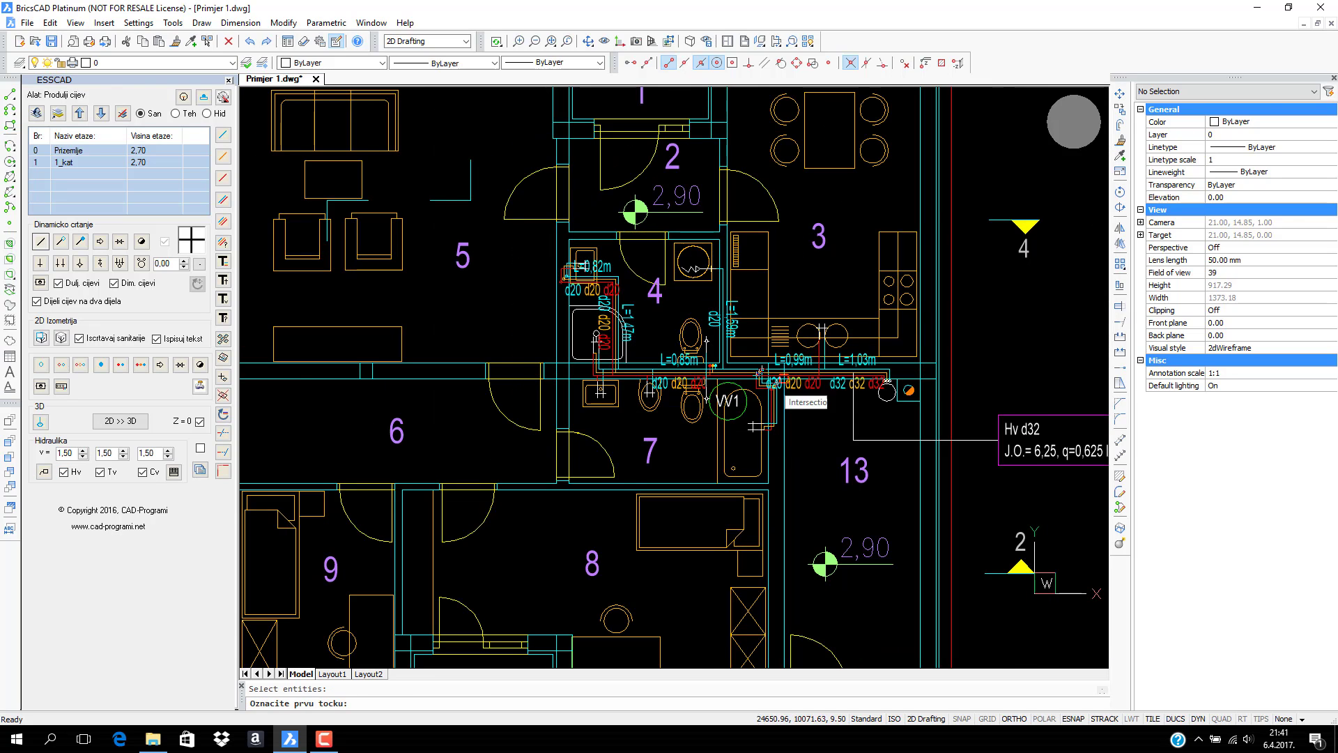
{"action": "scroll", "coordinate": [775, 387], "scroll_direction": "up", "scroll_amount": 3}
{"action": "left_click", "coordinate": [776, 384]}
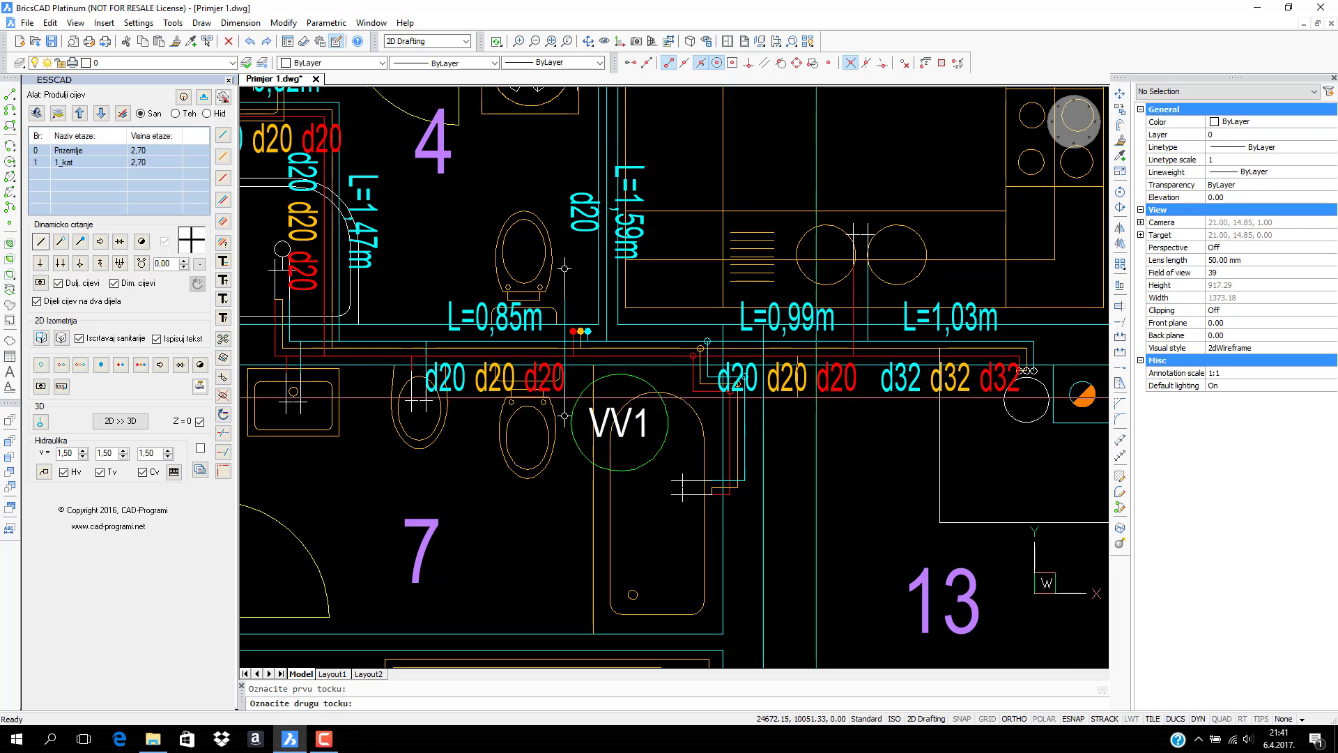
{"action": "middle_click_drag", "start_coordinate": [803, 478], "coordinate": [692, 311]}
{"action": "scroll", "coordinate": [702, 342], "scroll_direction": "down", "scroll_amount": 3}
{"action": "scroll", "coordinate": [704, 413], "scroll_direction": "up", "scroll_amount": 1}
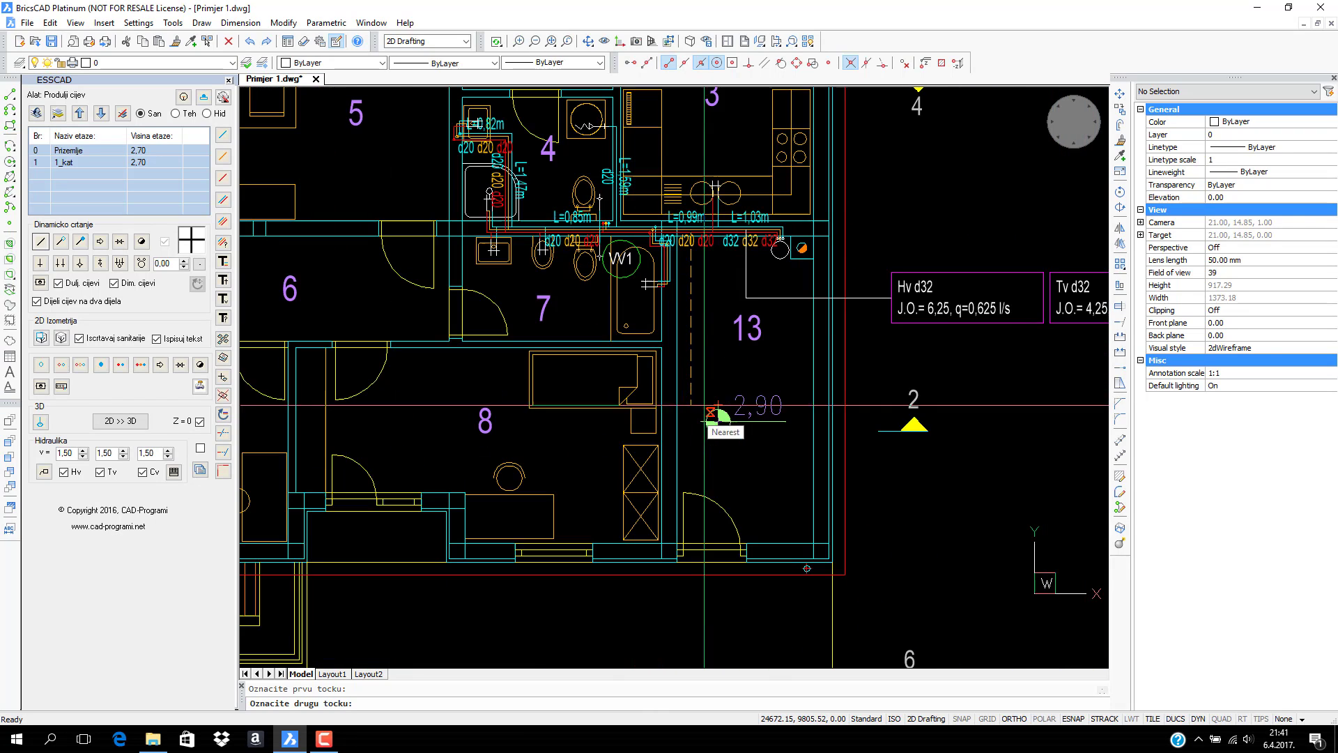
{"action": "left_click", "coordinate": [888, 364]}
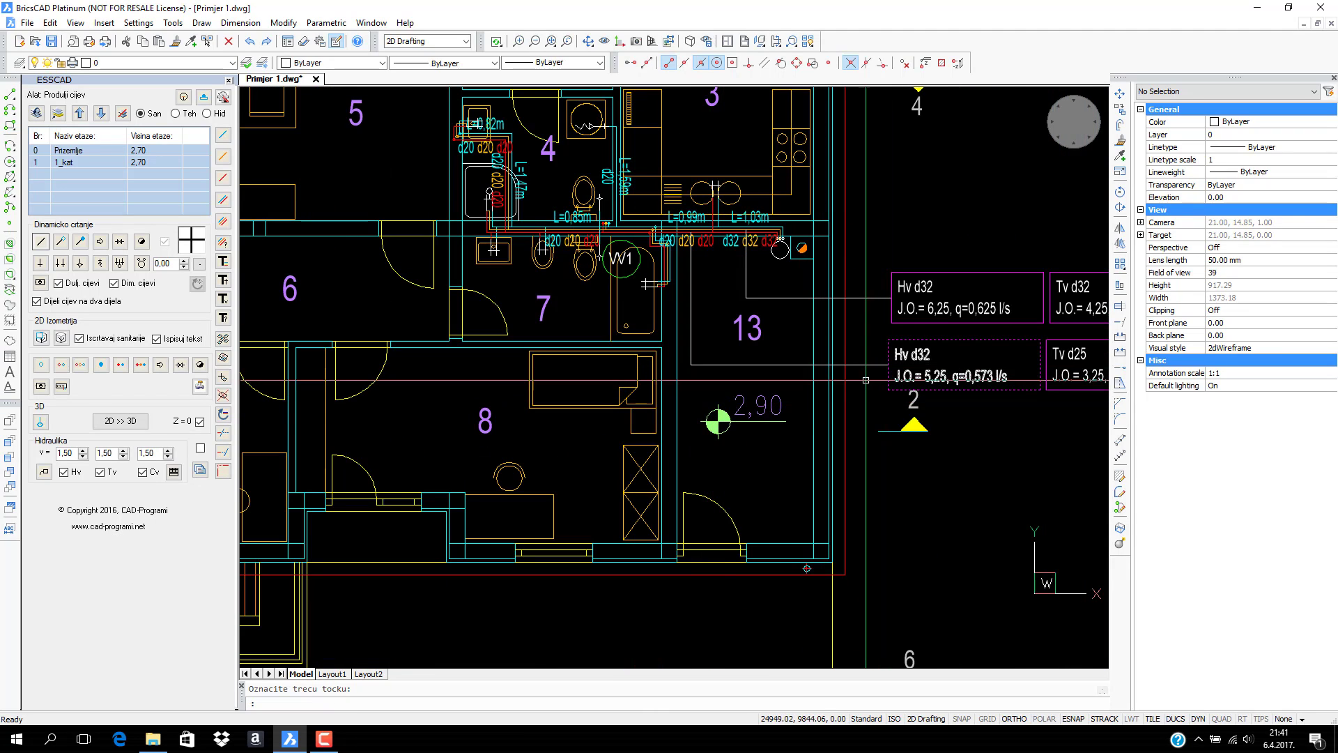
Set the profiles of the L=0,99m run to 32 for cold water and 25 for circulation and hot water
{"action": "mouse_move", "coordinate": [917, 420]}
{"action": "middle_mouse_down"}
{"action": "mouse_move", "coordinate": [640, 424]}
{"action": "mouse_move", "coordinate": [791, 465]}
{"action": "middle_mouse_up"}
{"action": "scroll", "coordinate": [618, 325], "scroll_direction": "up", "scroll_amount": 1}
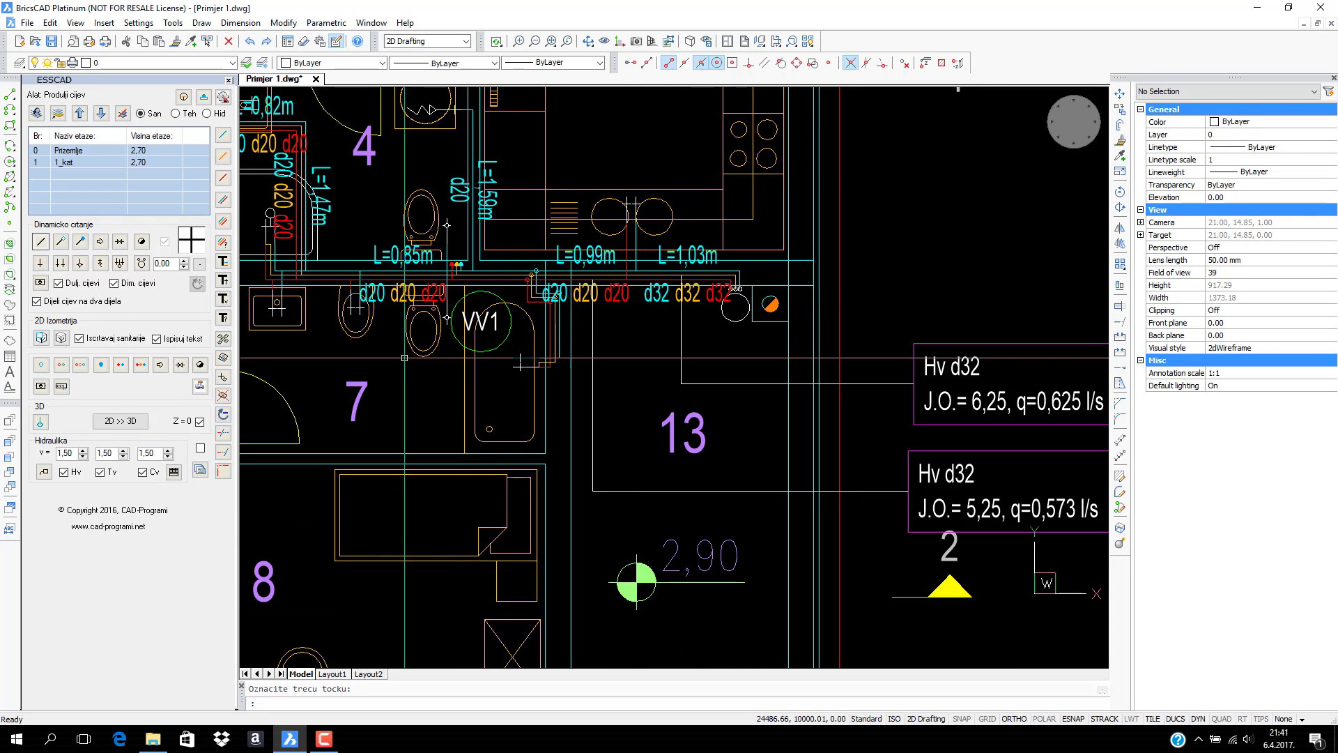
{"action": "left_click", "coordinate": [224, 256]}
{"action": "scroll", "coordinate": [593, 276], "scroll_direction": "up", "scroll_amount": 4}
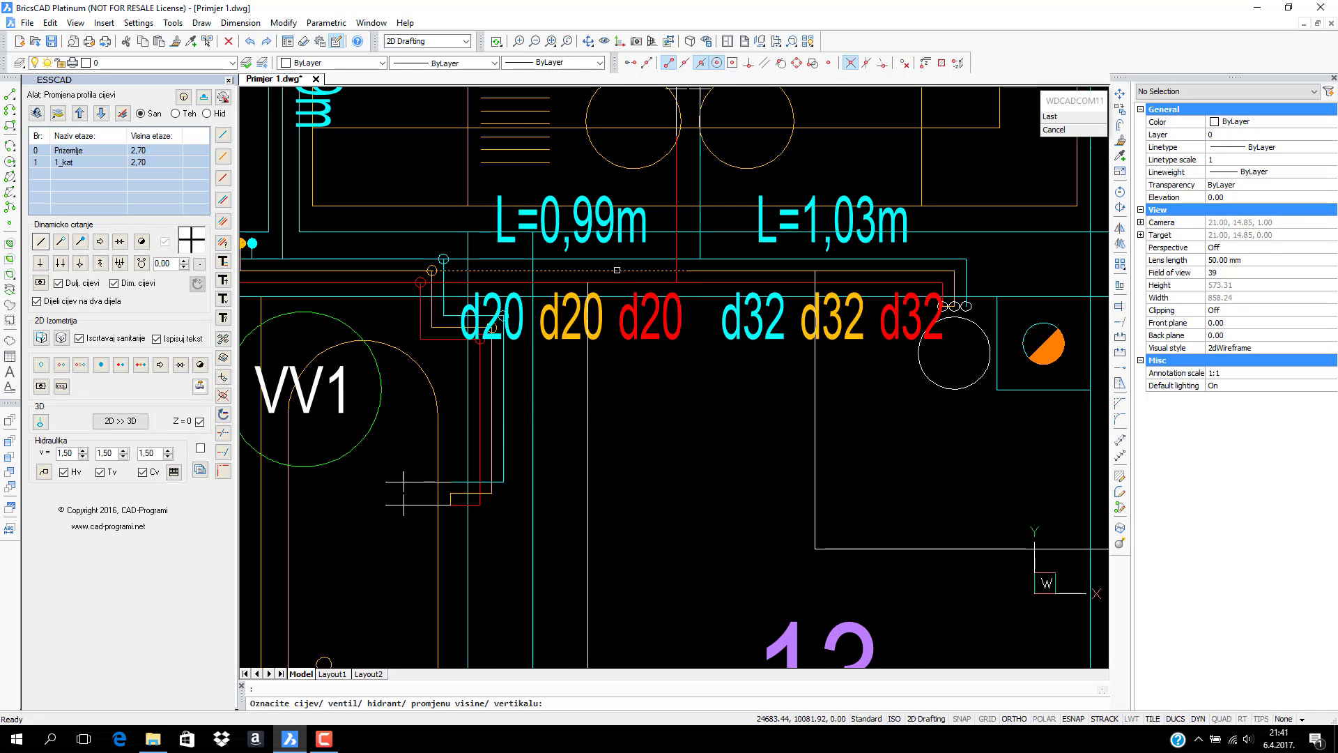
{"action": "left_click", "coordinate": [617, 270]}
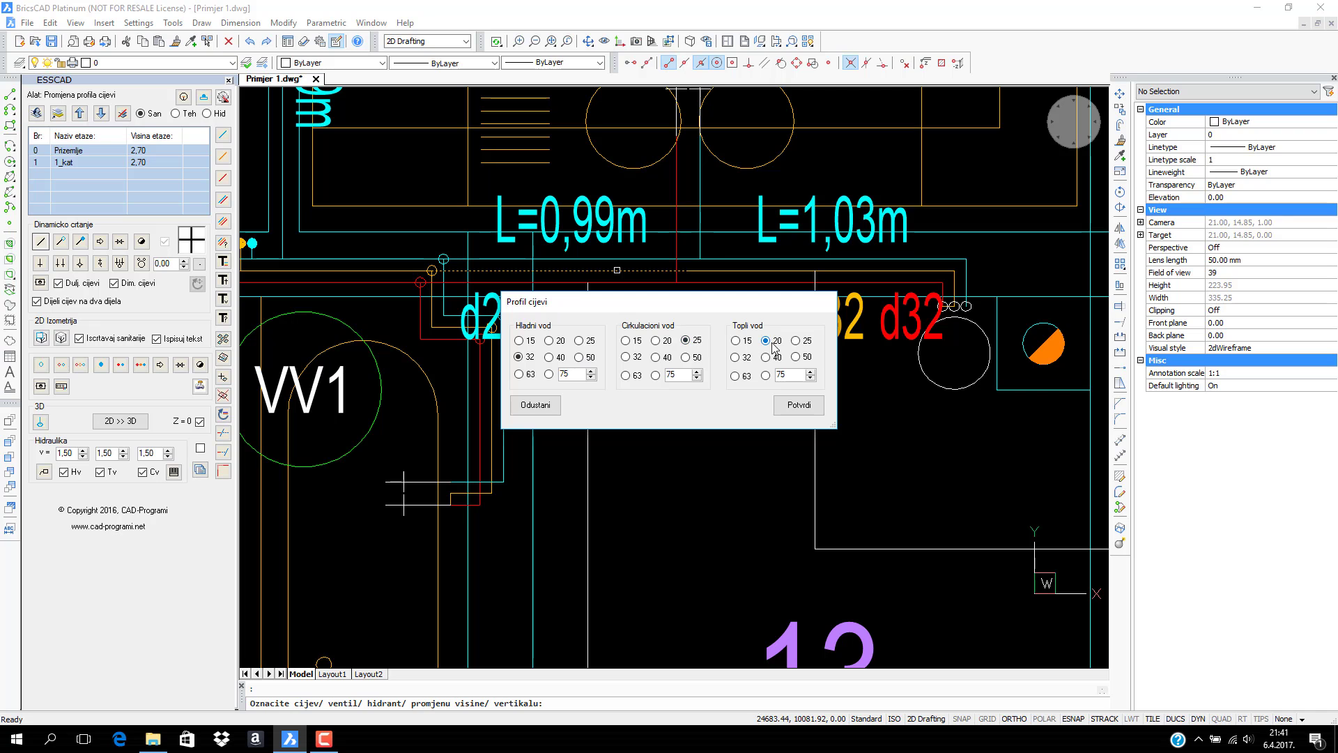
{"action": "left_click", "coordinate": [799, 405]}
{"action": "scroll", "coordinate": [696, 397], "scroll_direction": "down", "scroll_amount": 4}
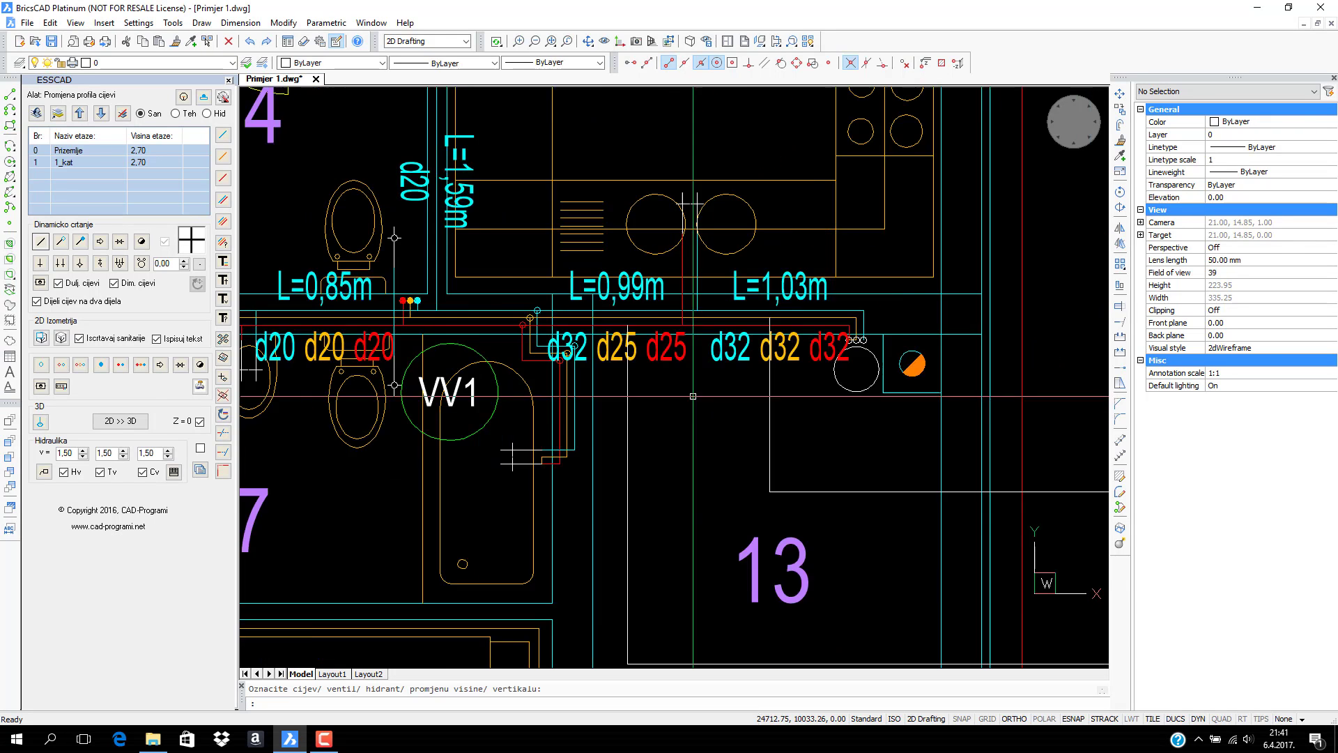
{"action": "scroll", "coordinate": [694, 398], "scroll_direction": "down", "scroll_amount": 3}
{"action": "middle_click_drag", "start_coordinate": [694, 398], "coordinate": [703, 333]}
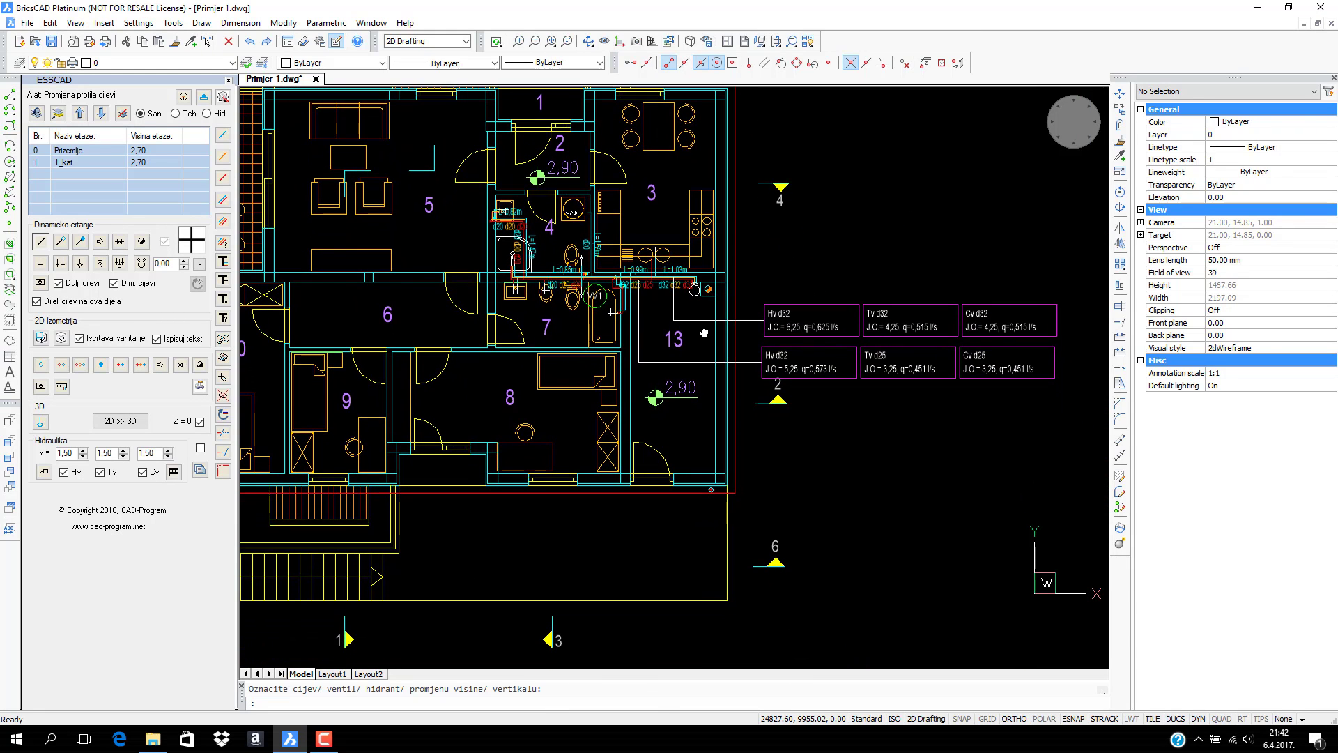
Generate the pipe sizing calculation table from the Hv d32 flow label with J.O. 6,25 and place it below the floor plan's frame
{"action": "left_click", "coordinate": [174, 478]}
{"action": "middle_click_drag", "start_coordinate": [787, 472], "coordinate": [654, 388]}
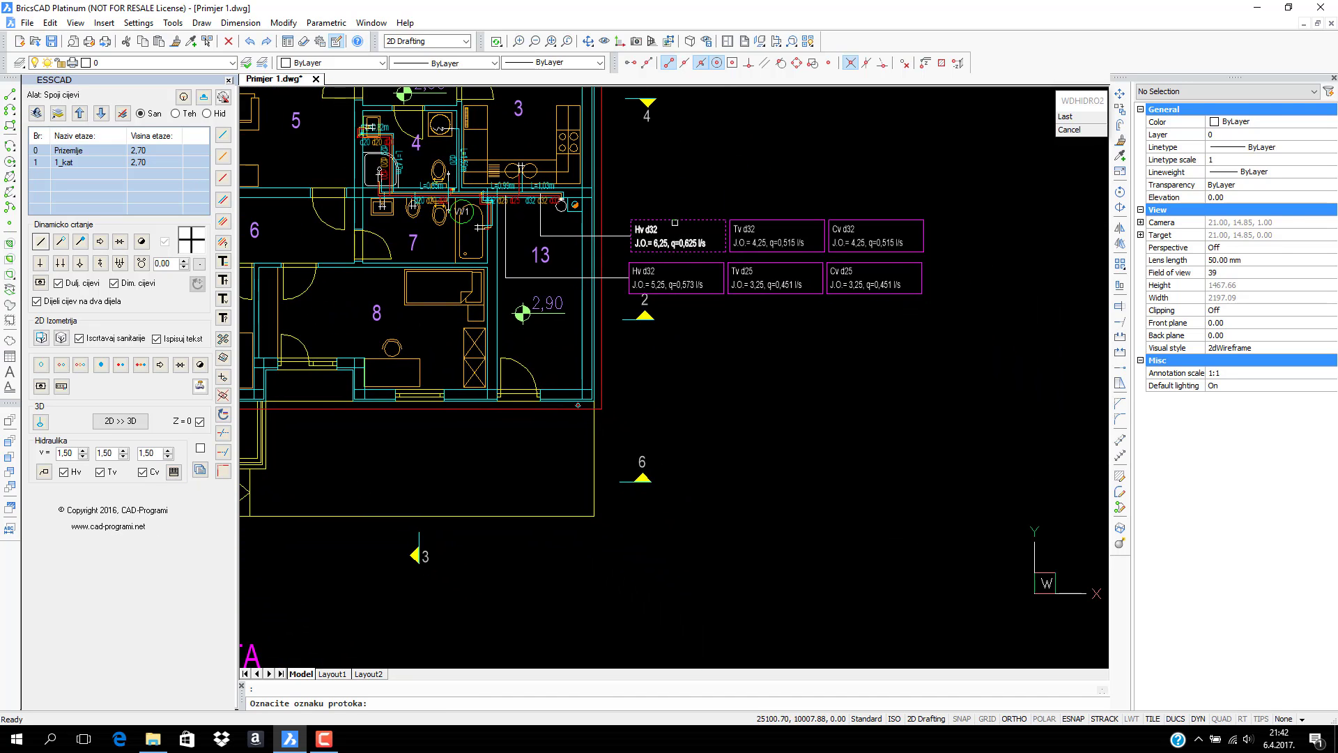
{"action": "left_click", "coordinate": [669, 219]}
{"action": "scroll", "coordinate": [774, 296], "scroll_direction": "down", "scroll_amount": 3}
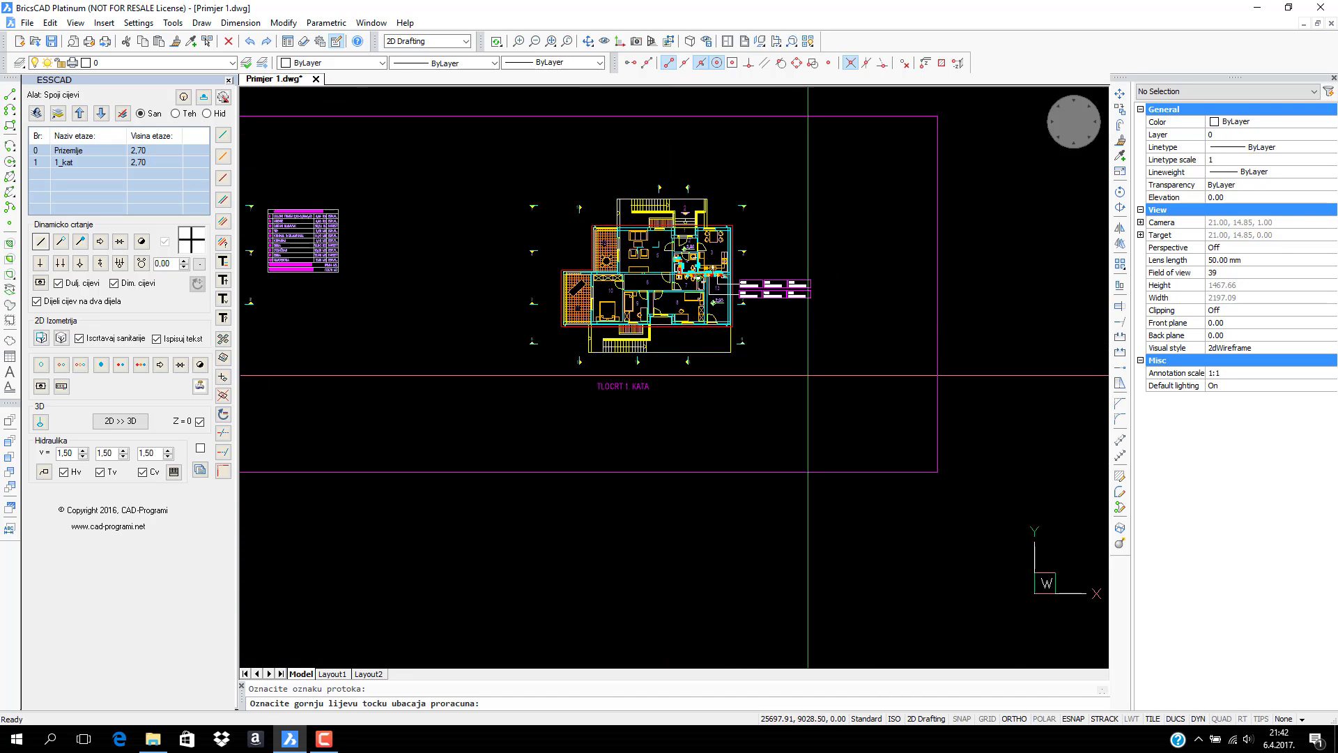
{"action": "middle_click_drag", "start_coordinate": [801, 536], "coordinate": [704, 297]}
{"action": "left_click", "coordinate": [650, 365]}
{"action": "scroll", "coordinate": [676, 419], "scroll_direction": "up", "scroll_amount": 2}
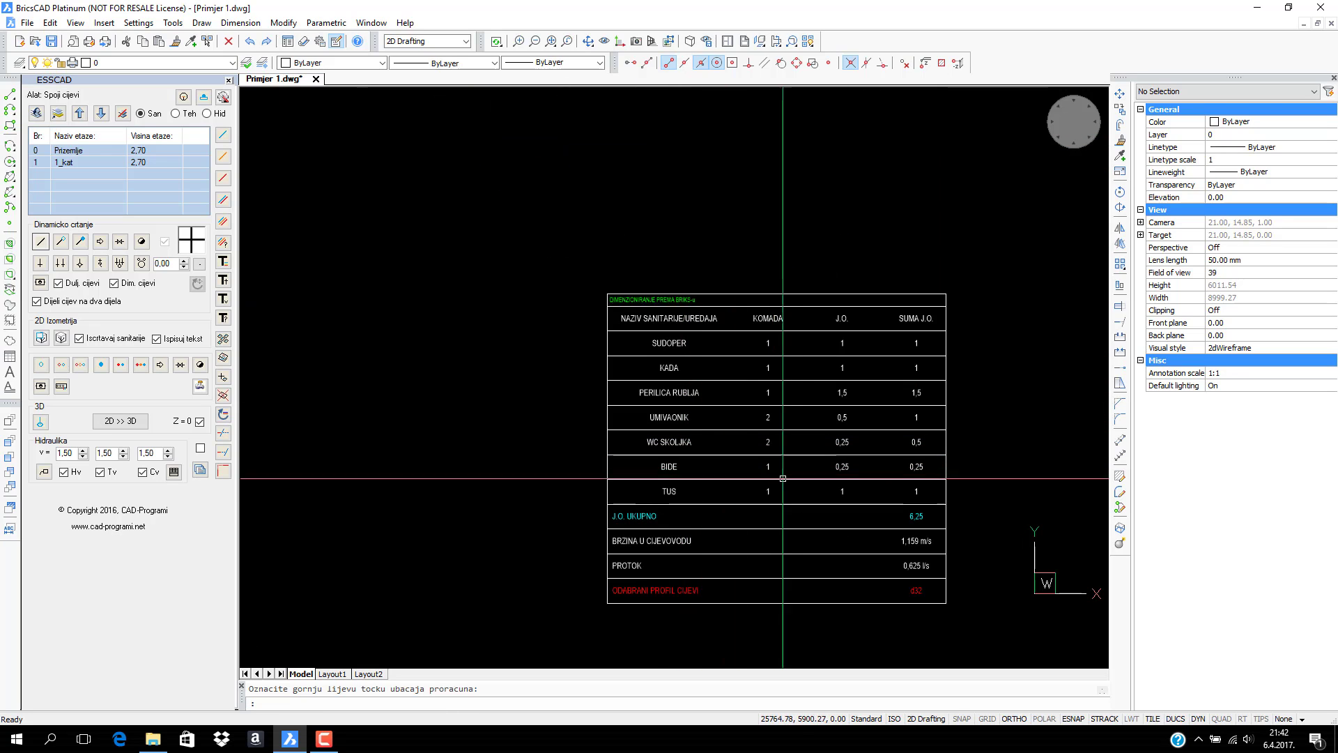
{"action": "middle_click_drag", "start_coordinate": [789, 468], "coordinate": [758, 412]}
{"action": "scroll", "coordinate": [815, 418], "scroll_direction": "up", "scroll_amount": 2}
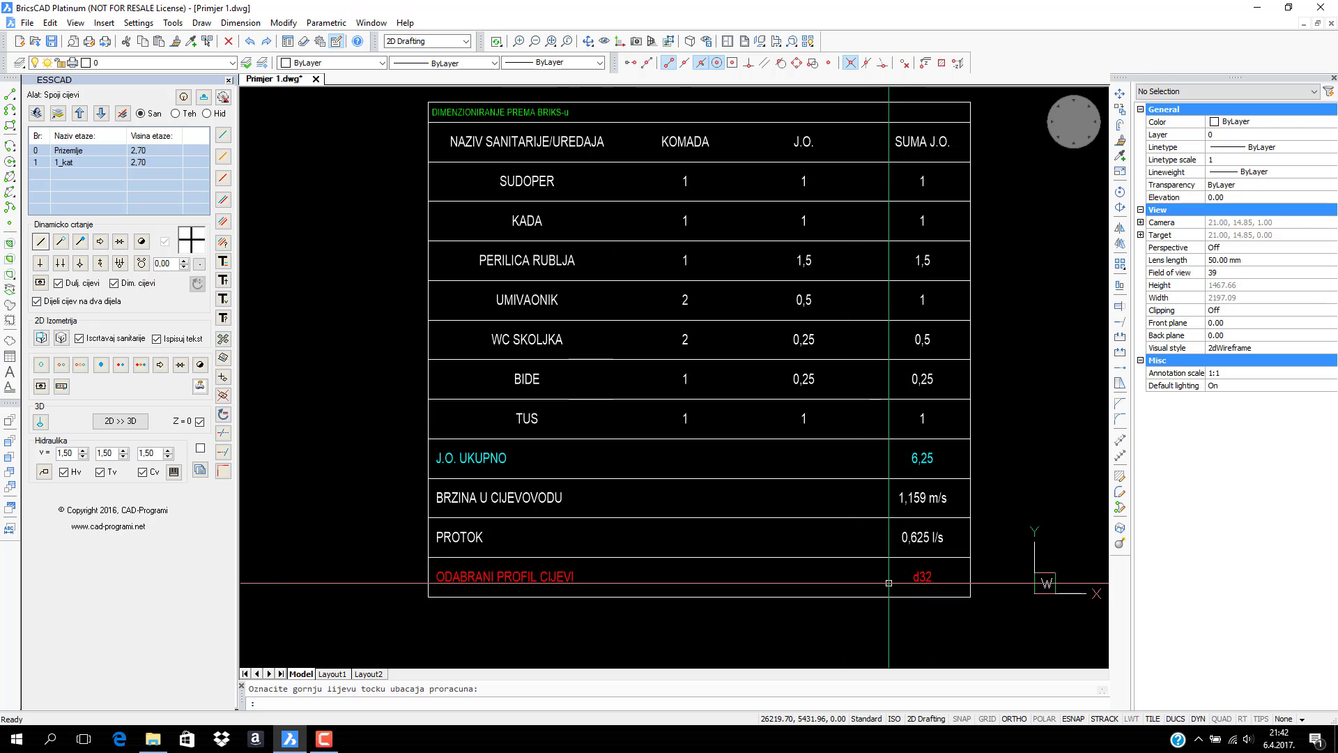
Generate the 2D isometric view of the first-floor water pipes and fixtures and place it outside the drawing frame, beside the floor plan
{"action": "scroll", "coordinate": [878, 516], "scroll_direction": "down", "scroll_amount": 4}
{"action": "scroll", "coordinate": [856, 390], "scroll_direction": "up", "scroll_amount": 3}
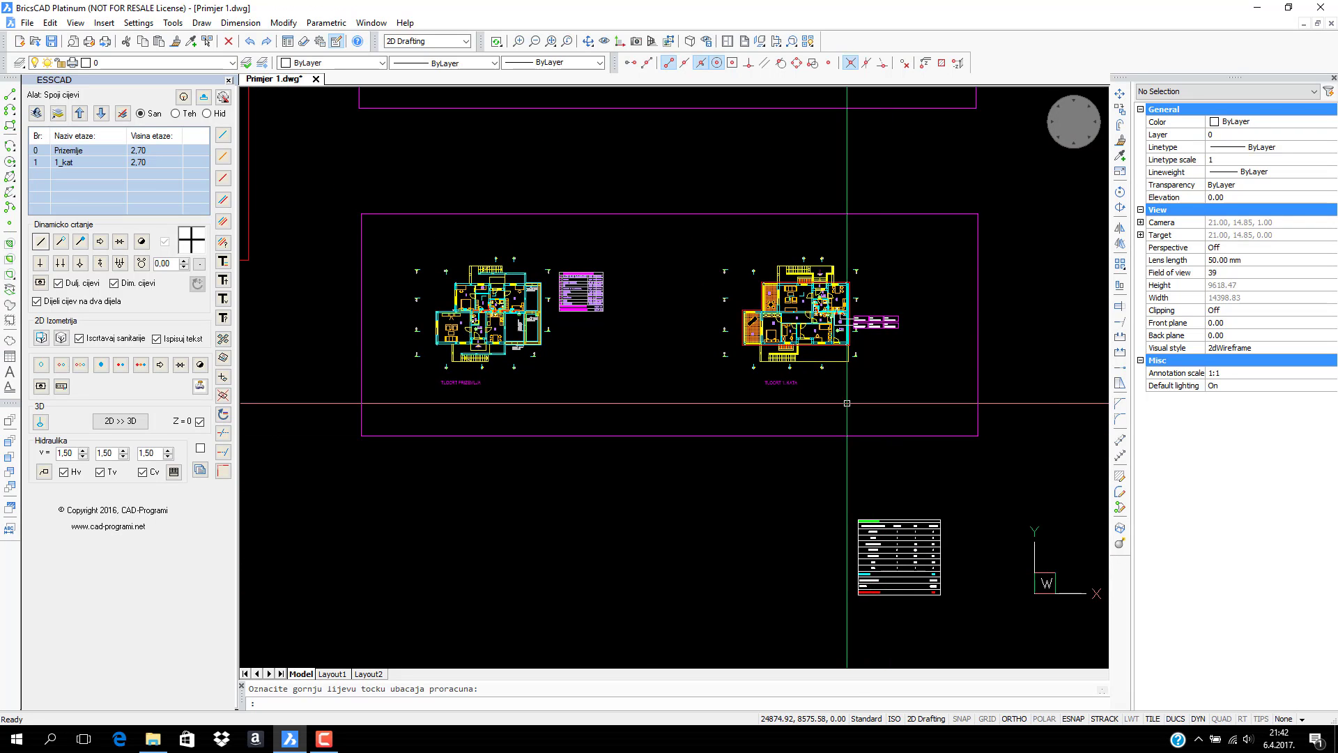
{"action": "scroll", "coordinate": [852, 339], "scroll_direction": "up", "scroll_amount": 6}
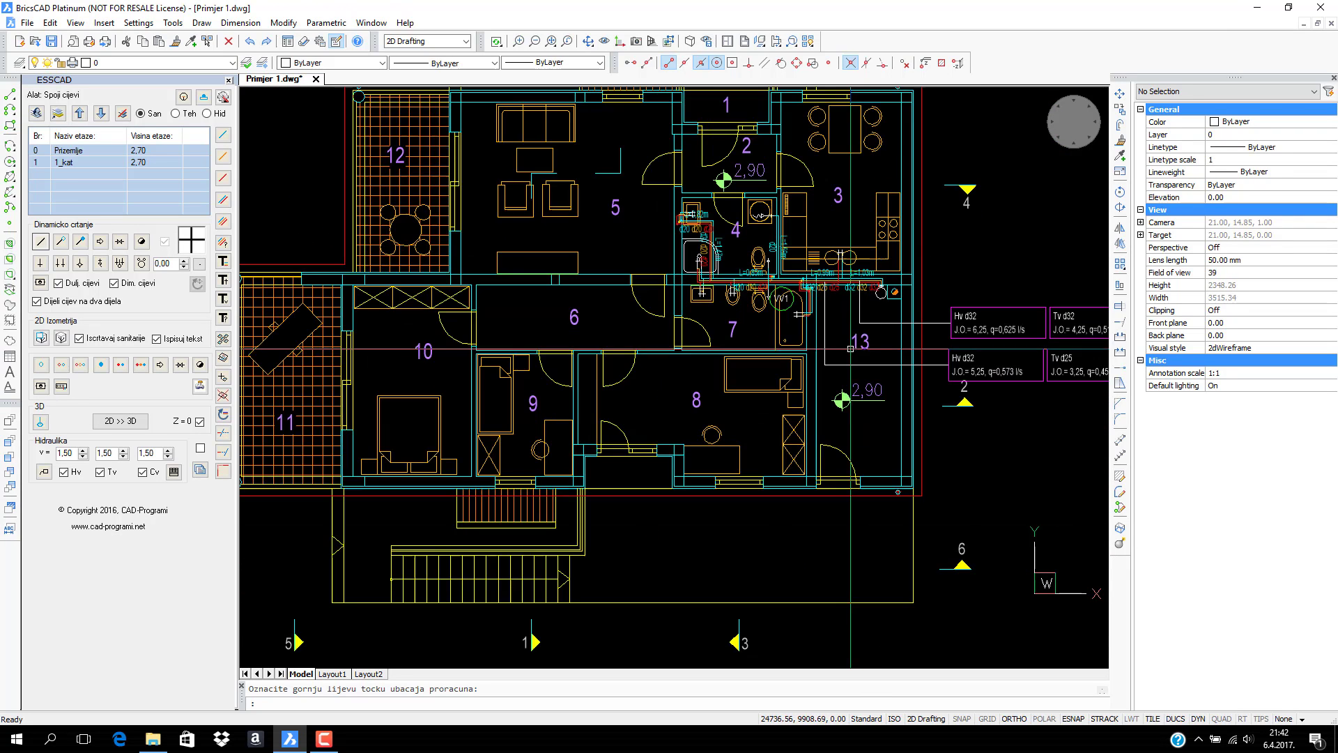
{"action": "left_click", "coordinate": [42, 338]}
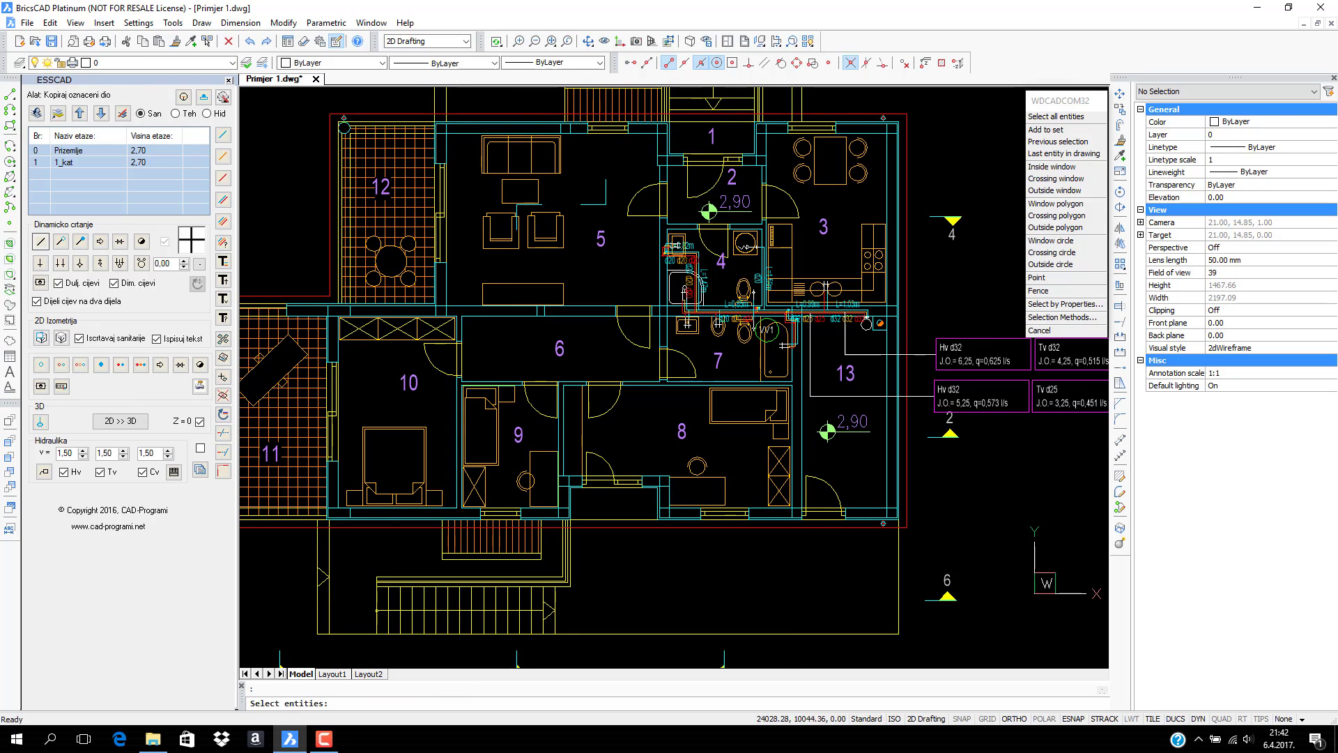
{"action": "scroll", "coordinate": [685, 360], "scroll_direction": "down", "scroll_amount": 2}
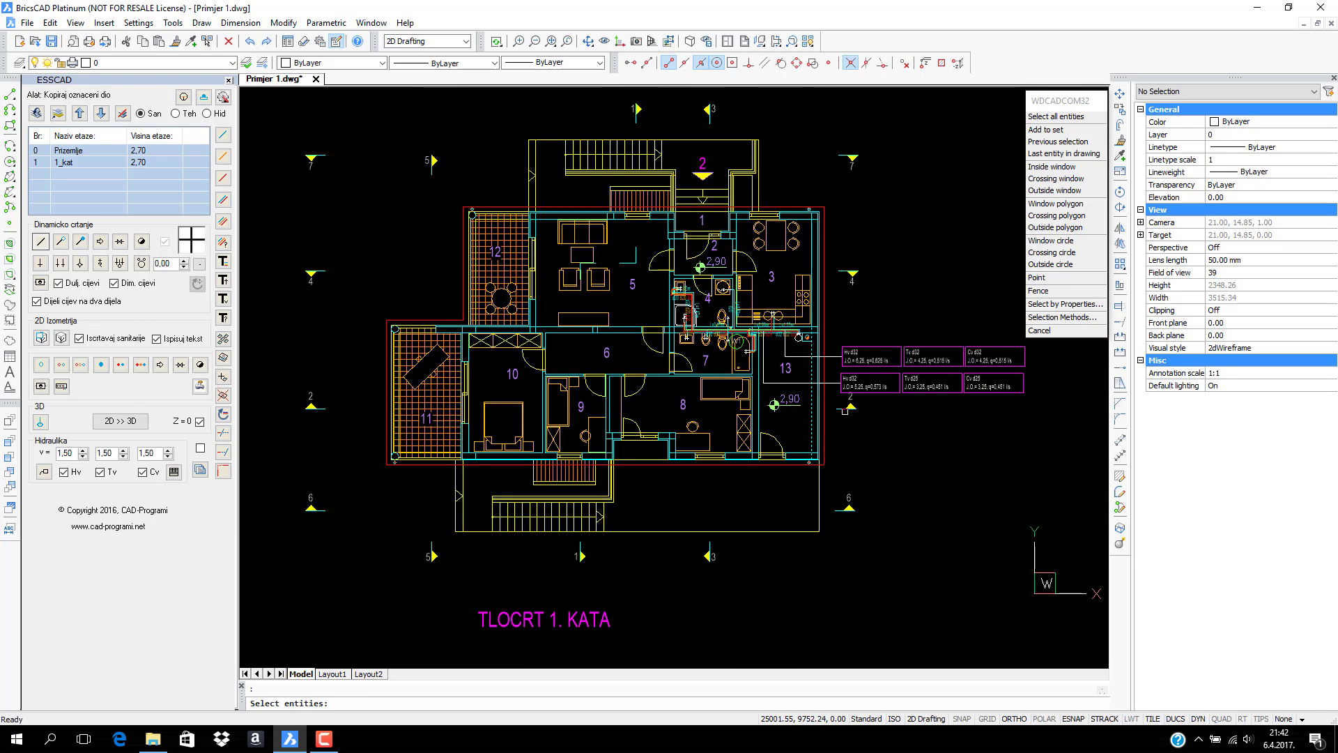
{"action": "left_click_drag", "start_coordinate": [869, 445], "coordinate": [602, 205]}
{"action": "key", "text": "Return"}
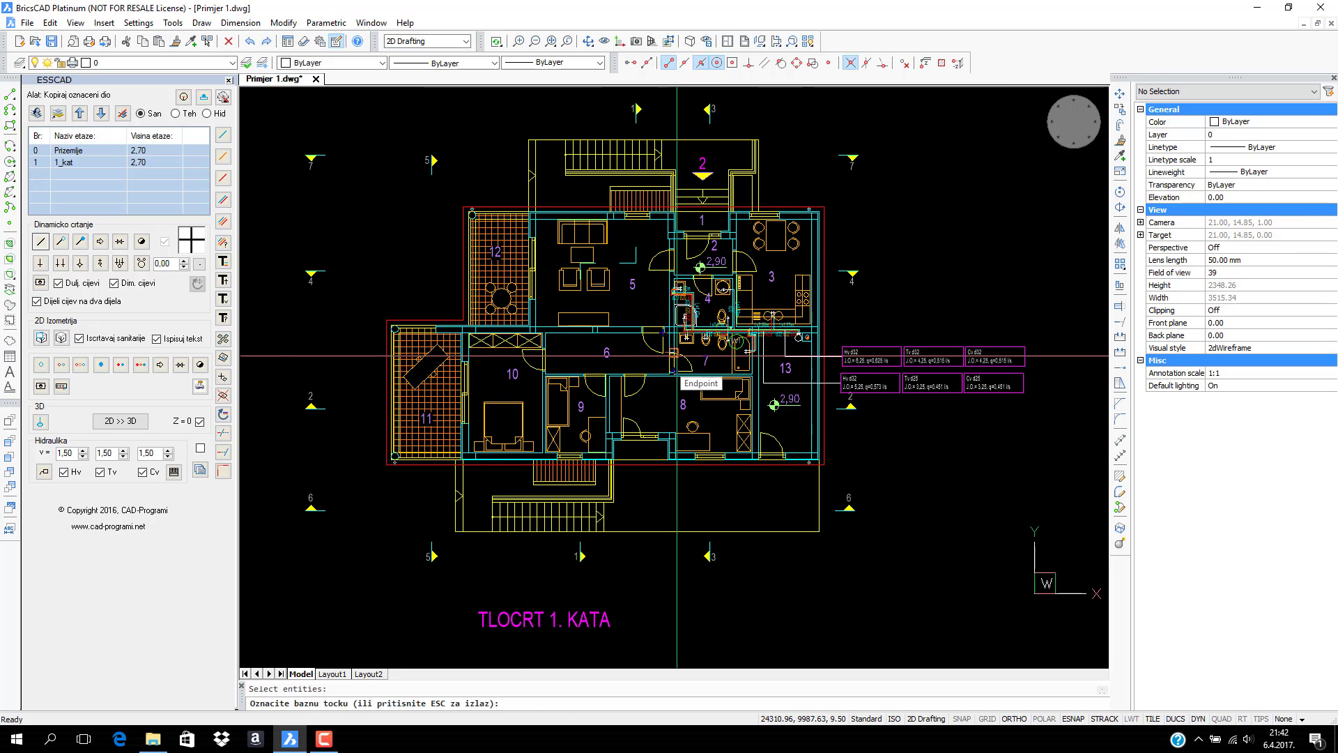
{"action": "scroll", "coordinate": [678, 355], "scroll_direction": "down", "scroll_amount": 3}
{"action": "scroll", "coordinate": [478, 352], "scroll_direction": "up", "scroll_amount": 6}
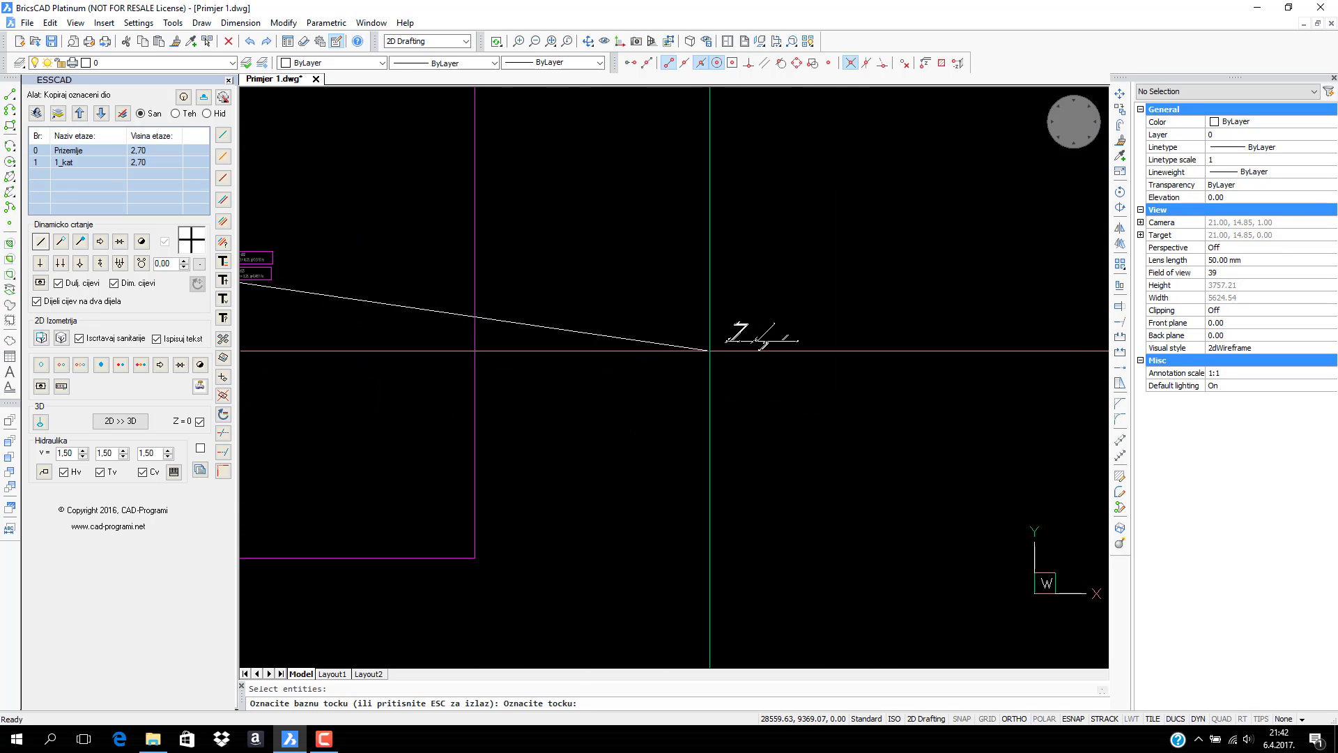
{"action": "left_click", "coordinate": [728, 350]}
{"action": "scroll", "coordinate": [800, 377], "scroll_direction": "up", "scroll_amount": 5}
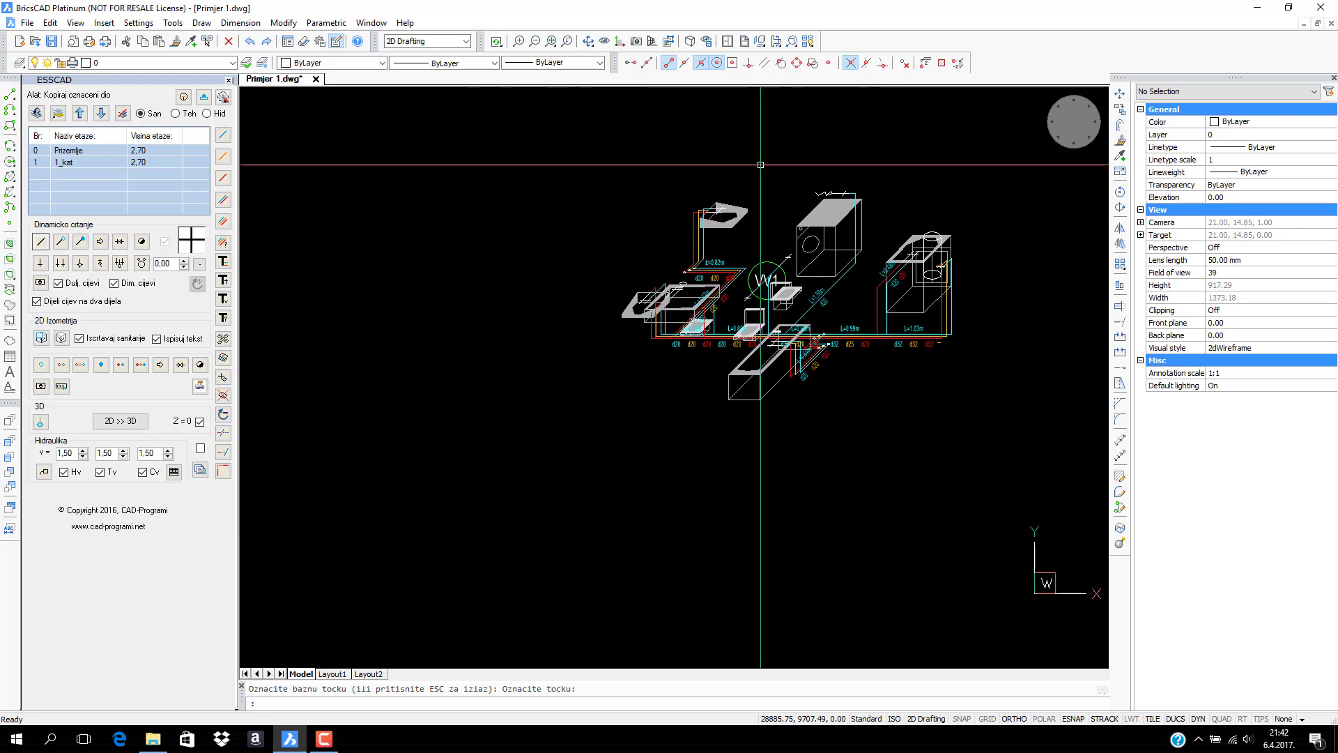
{"action": "middle_click_drag", "start_coordinate": [815, 420], "coordinate": [740, 460]}
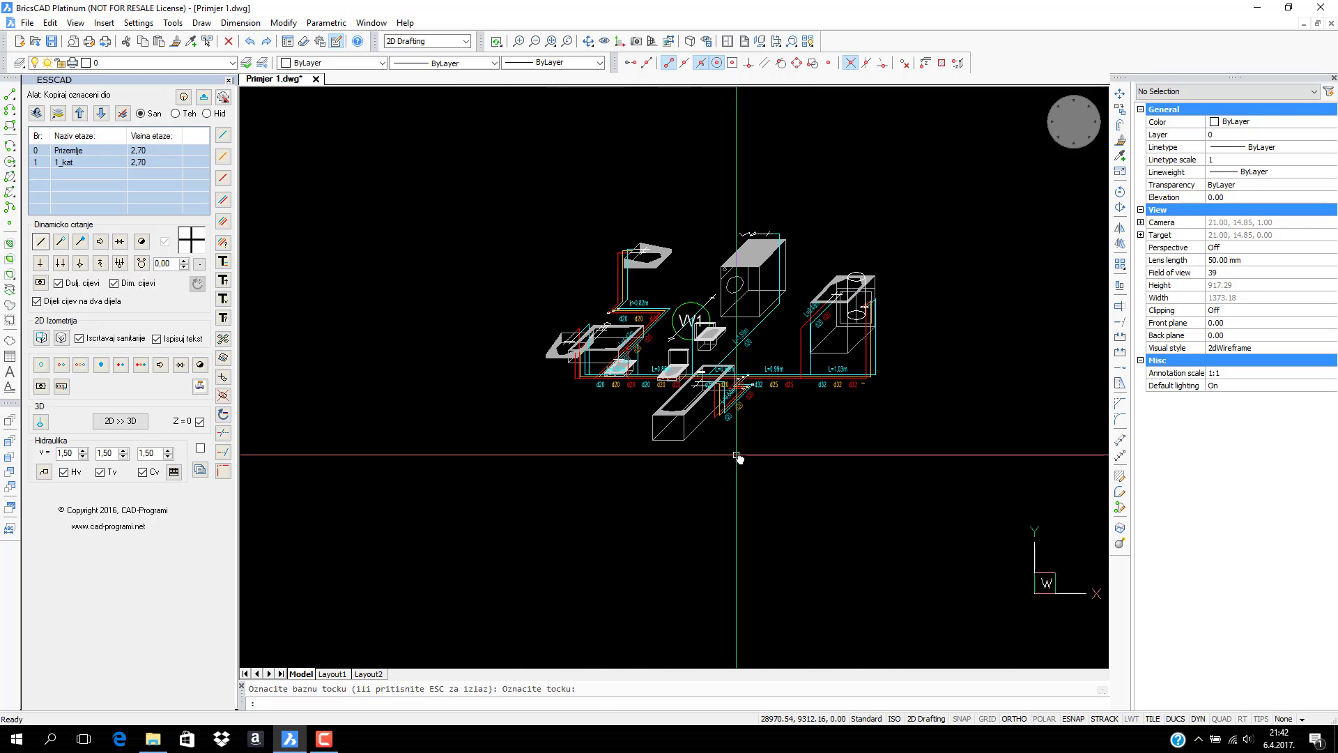